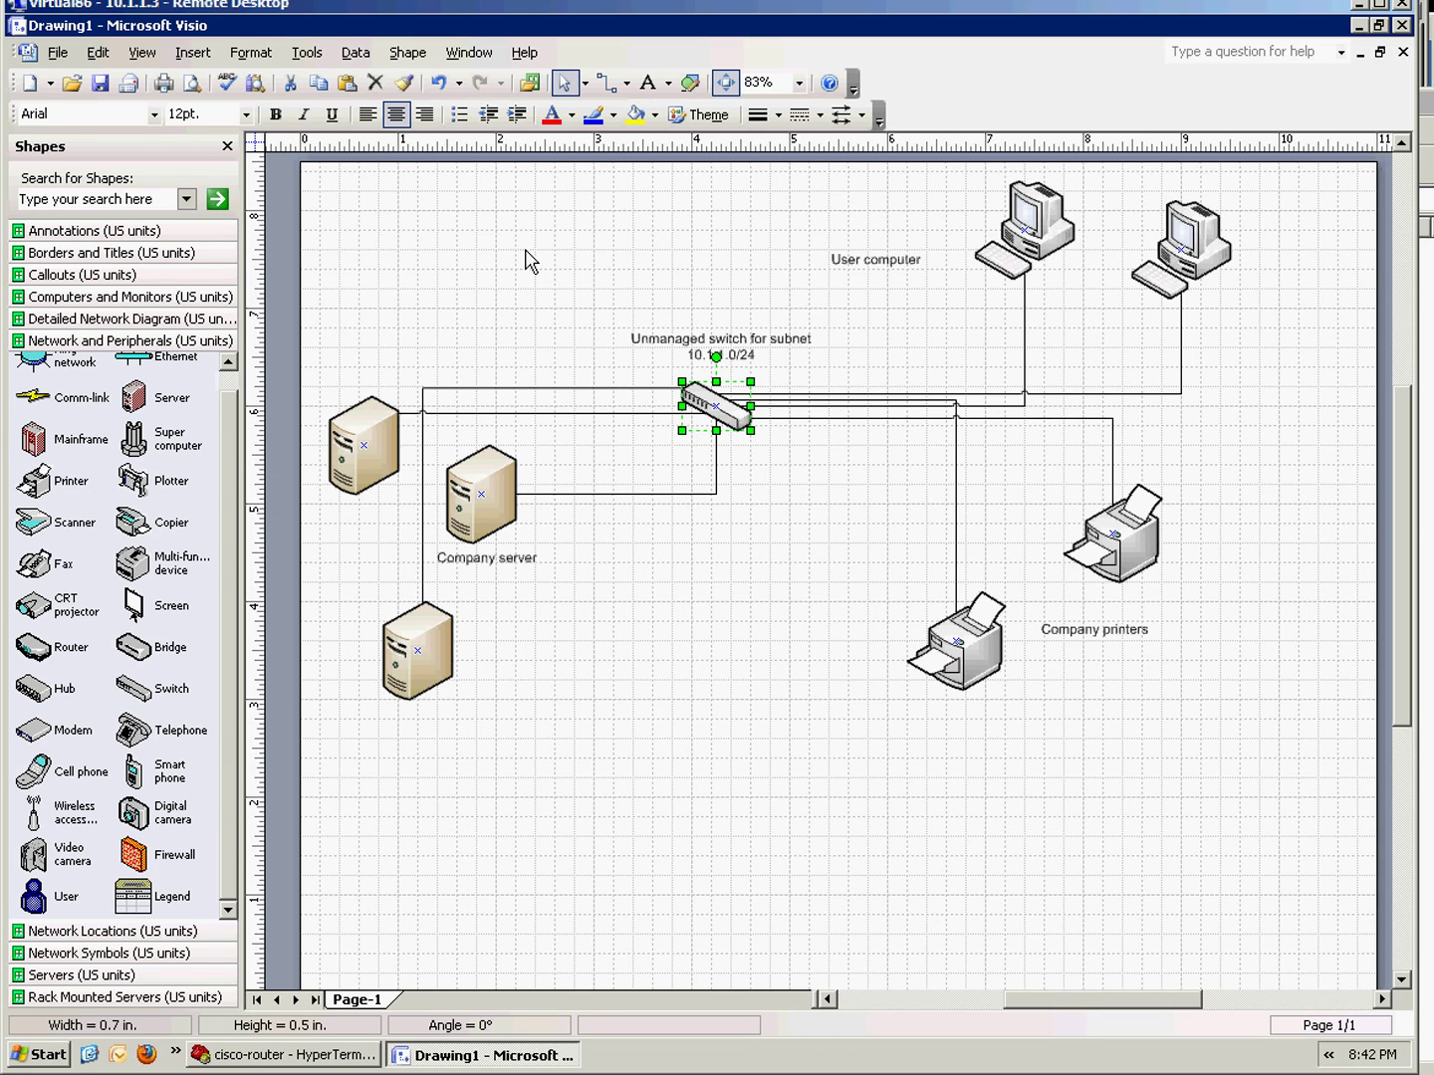
- Select the unmanaged switch shape on the Drawing1 network diagram
{"action": "left_click", "coordinate": [722, 607]}
{"action": "left_click", "coordinate": [717, 409]}
- Switch to the Drawing3 diagram and select its Cisco VLAN switch shape
{"action": "left_click", "coordinate": [469, 52]}
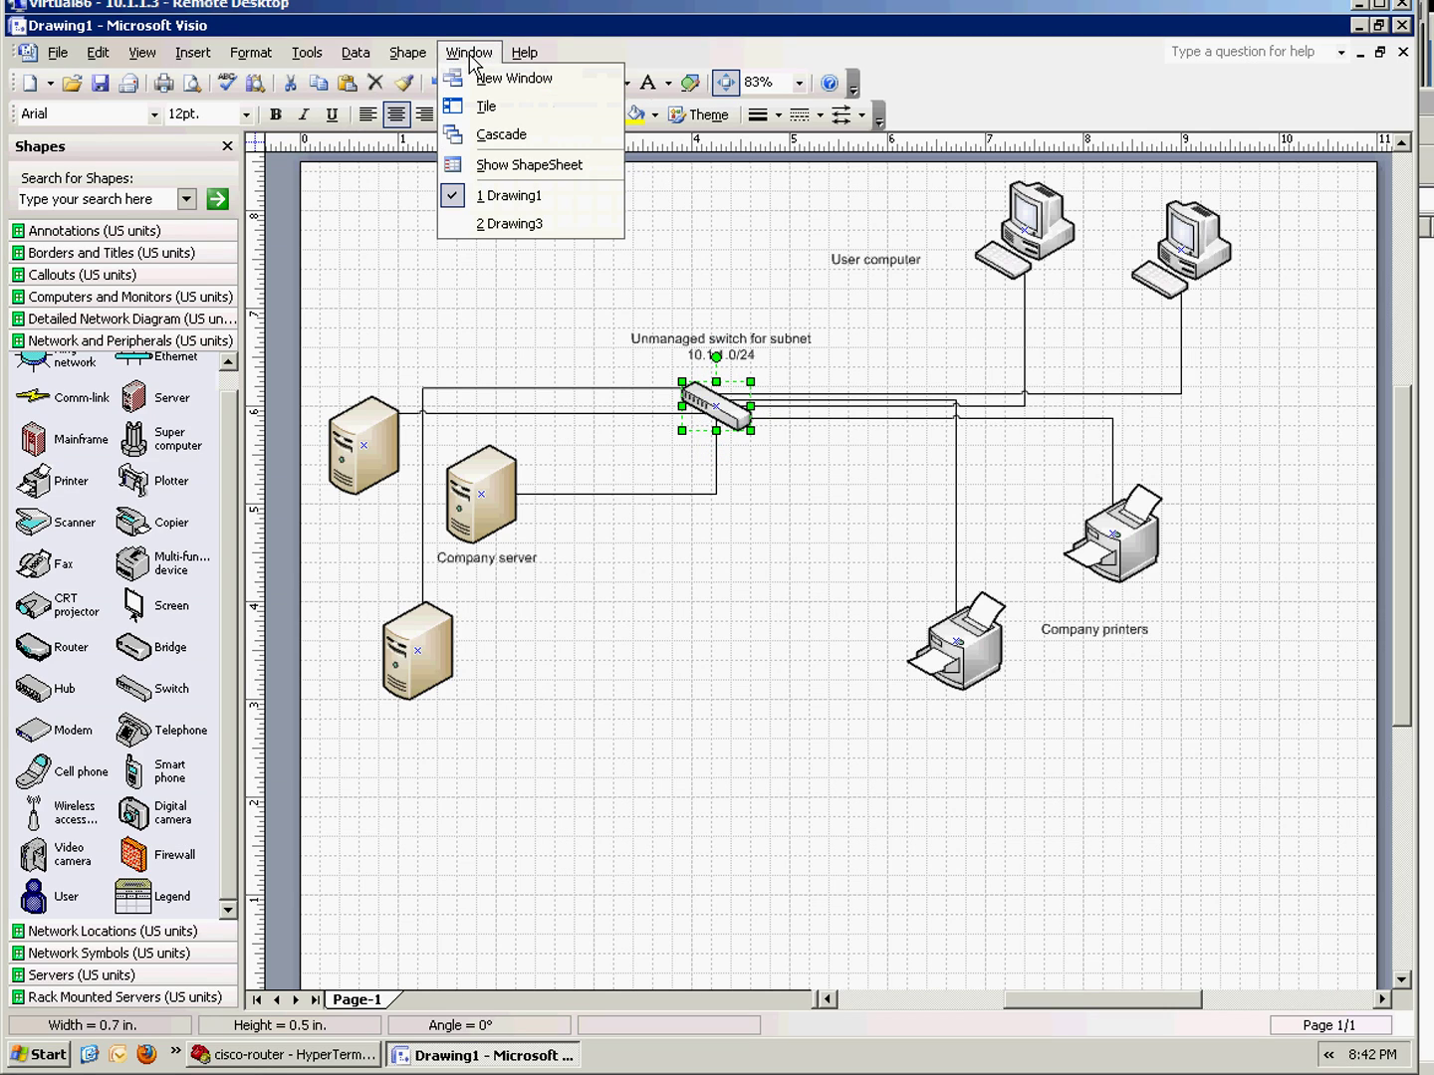
{"action": "left_click", "coordinate": [492, 223]}
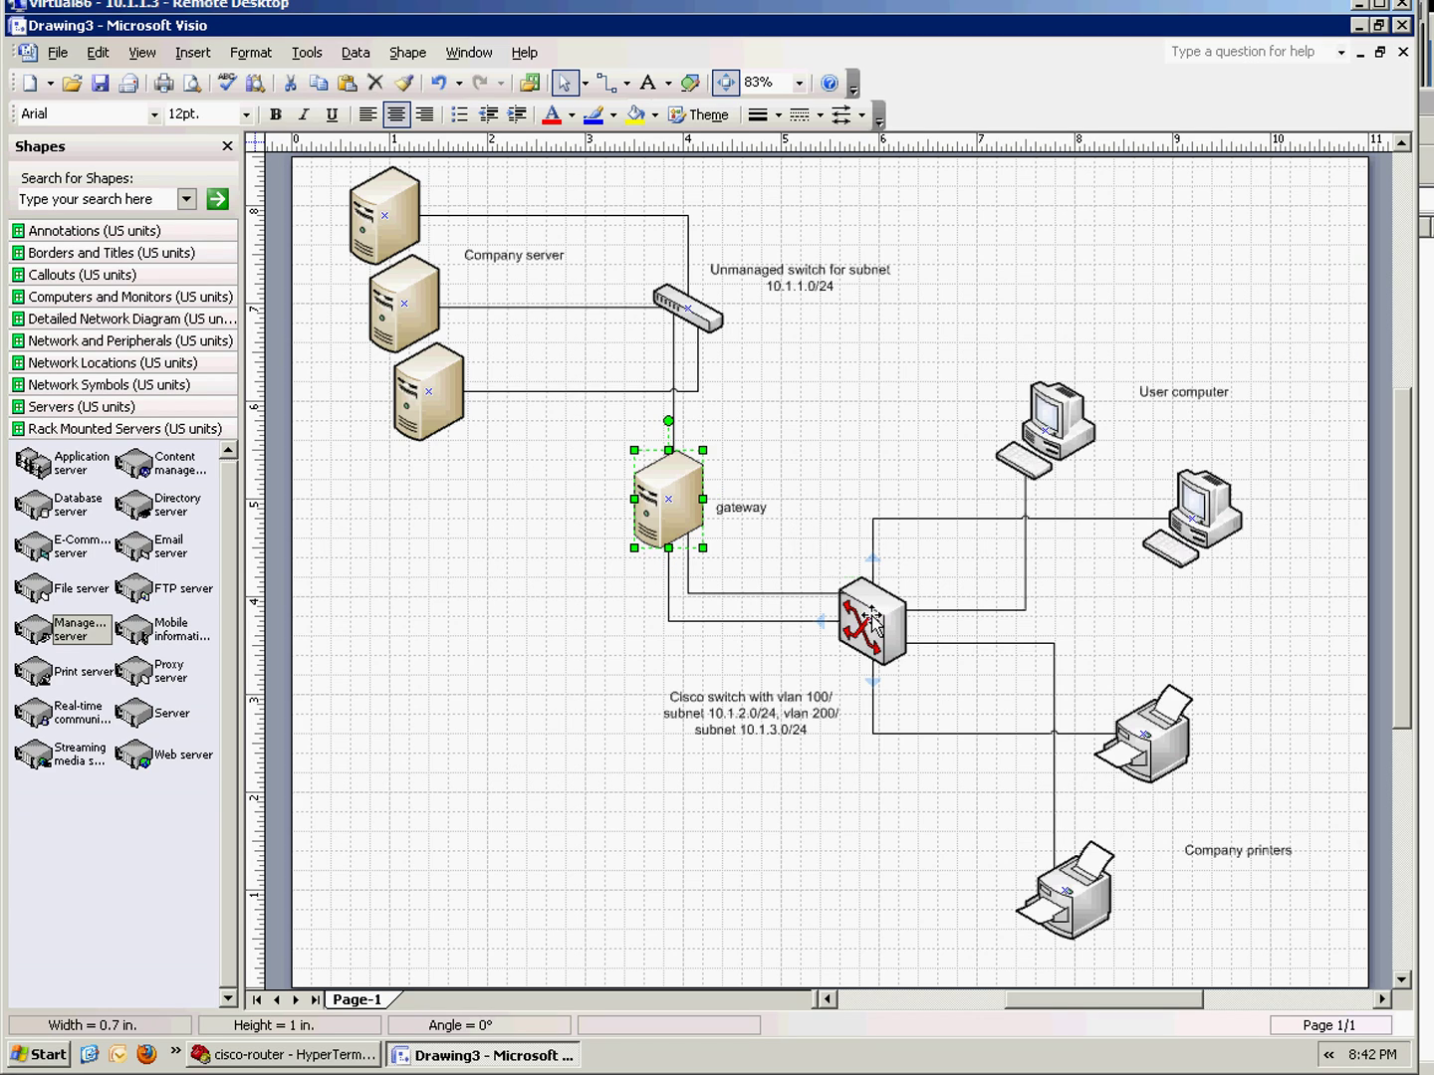
{"action": "left_click", "coordinate": [871, 621]}
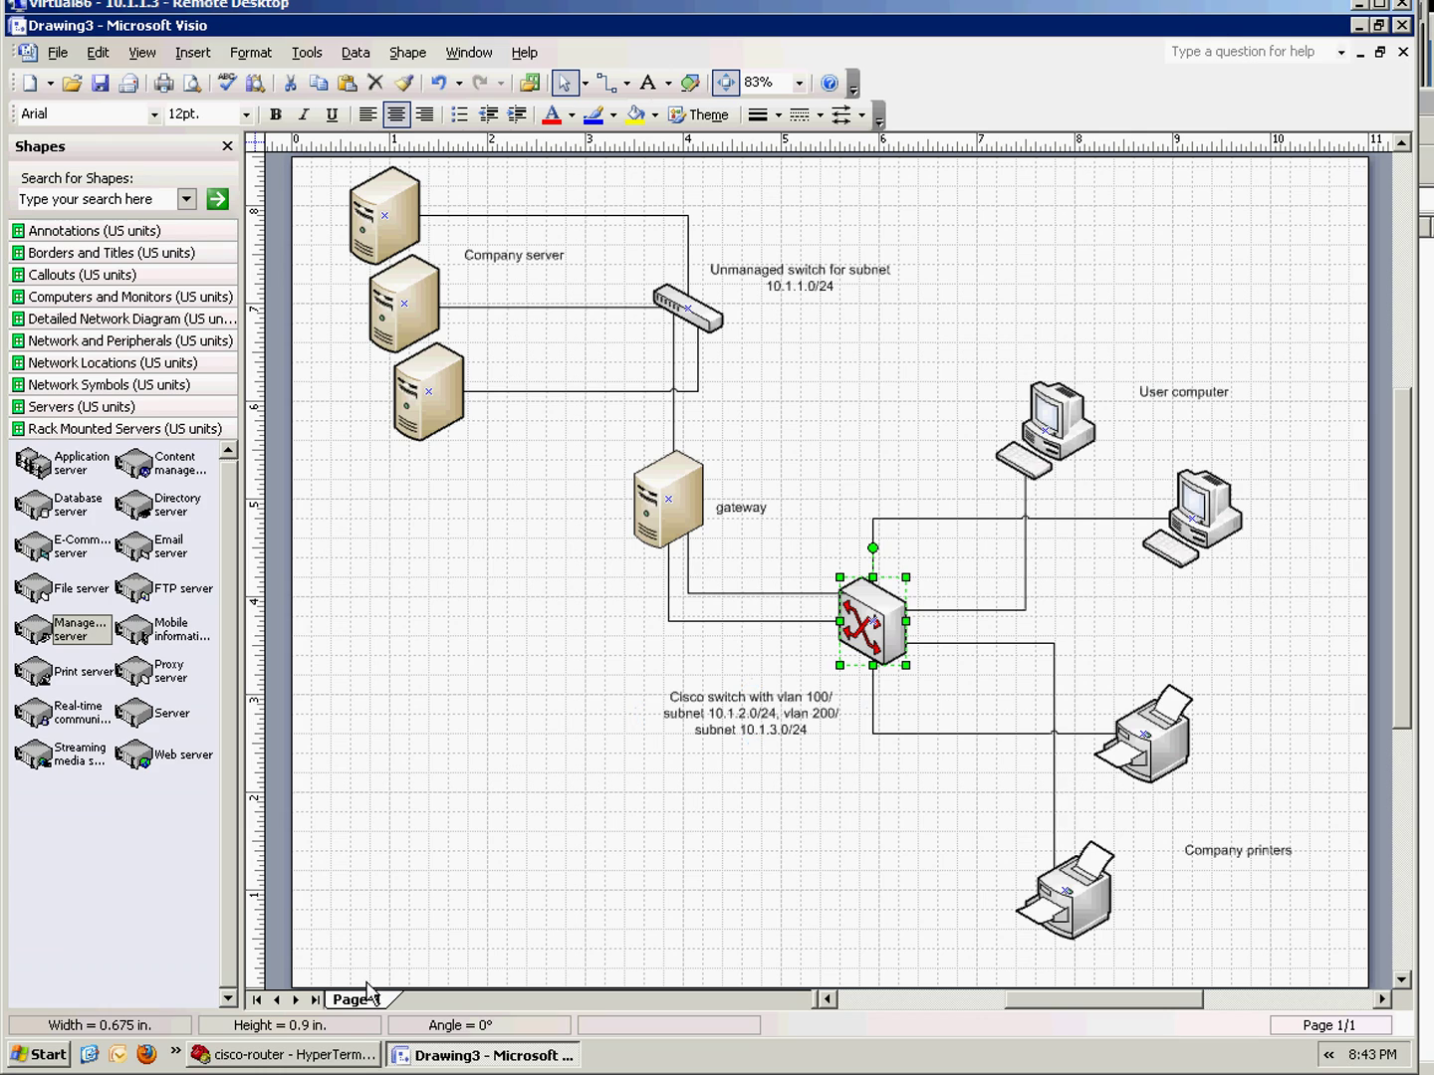
- Log into the cisco-router console, enter privileged mode with en, and list VLANs with sh vlan
{"action": "left_click", "coordinate": [327, 1058]}
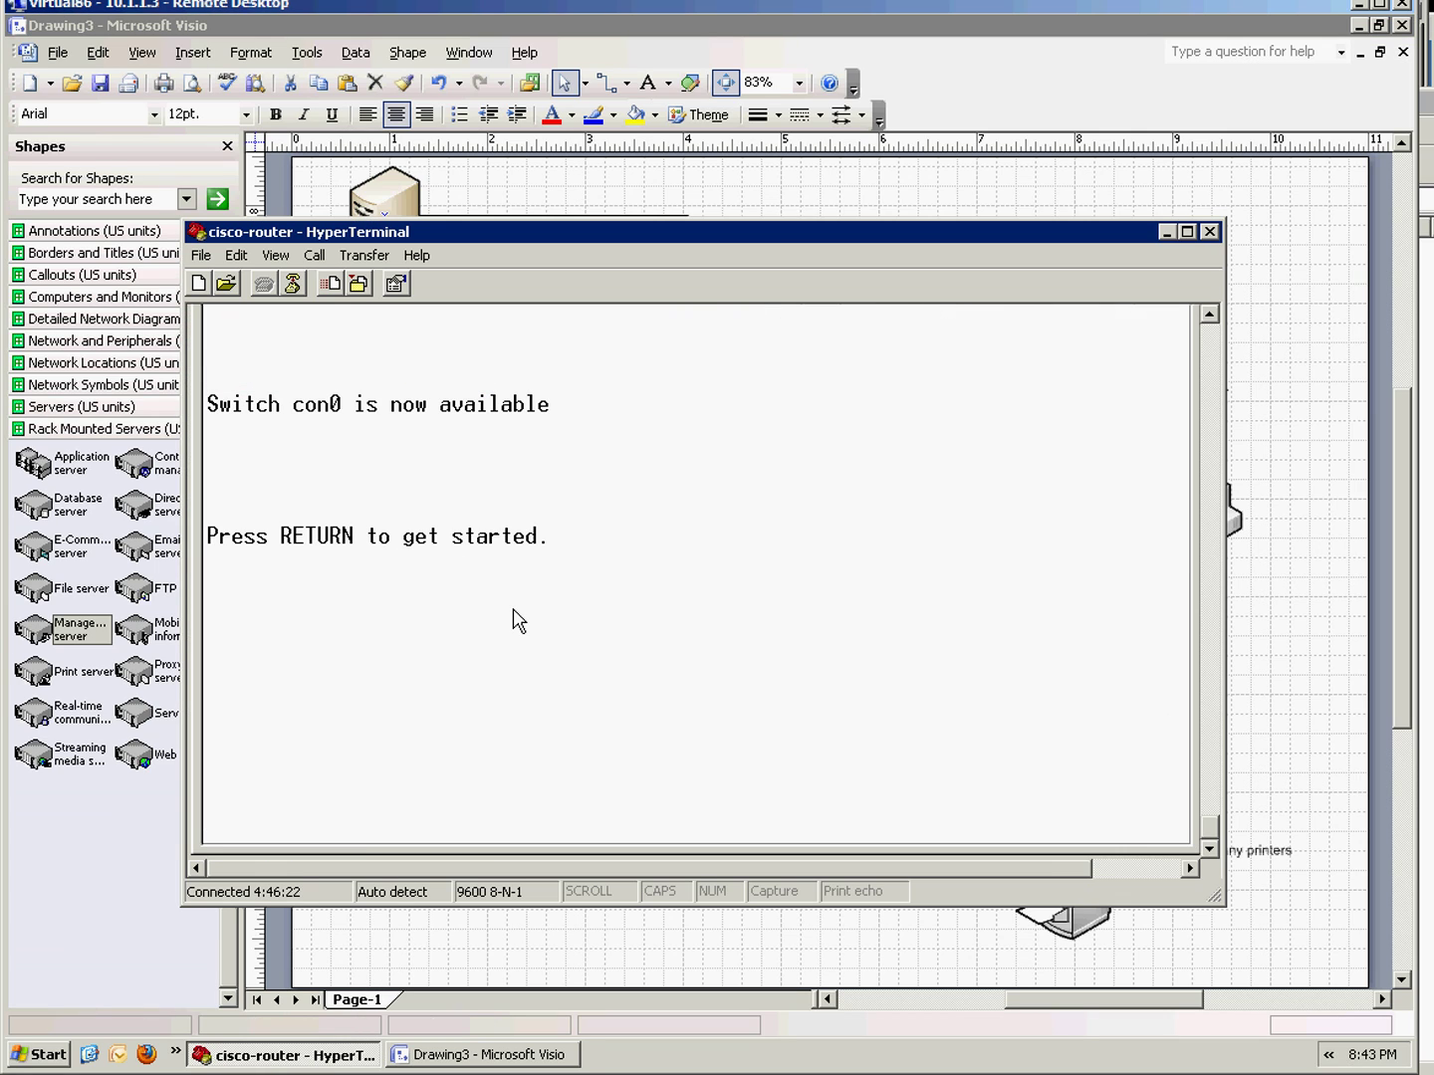
{"action": "key", "text": "Return"}
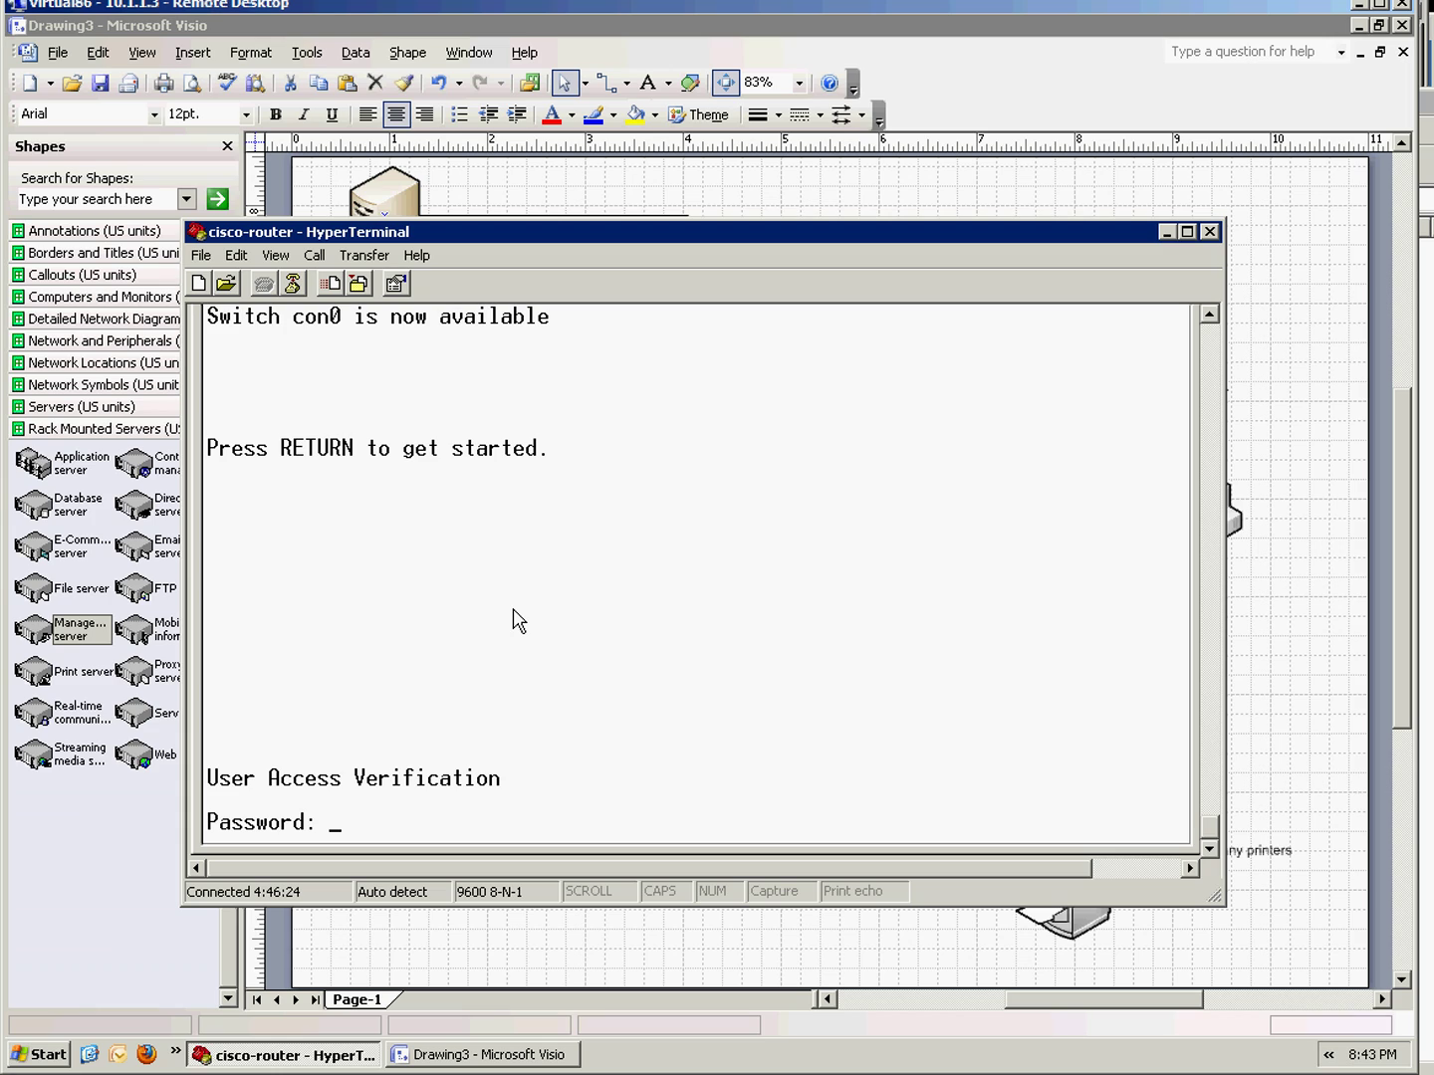
{"action": "key", "text": "Return"}
{"action": "type", "text": "en"}
{"action": "key", "text": "Return"}
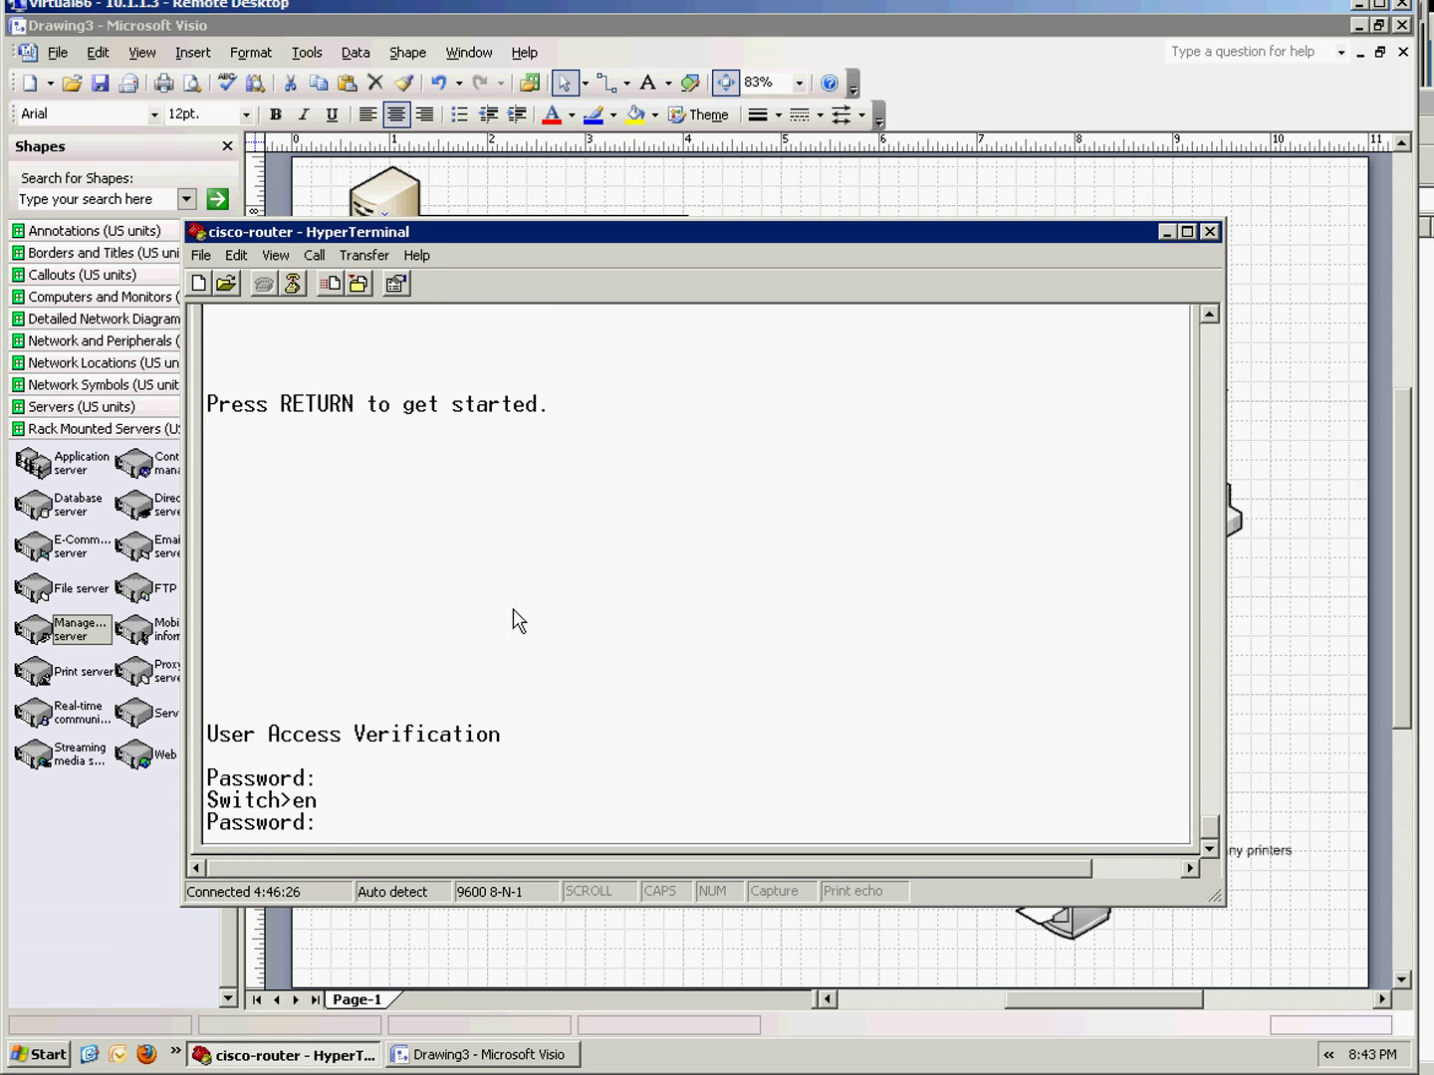
{"action": "key", "text": "Return"}
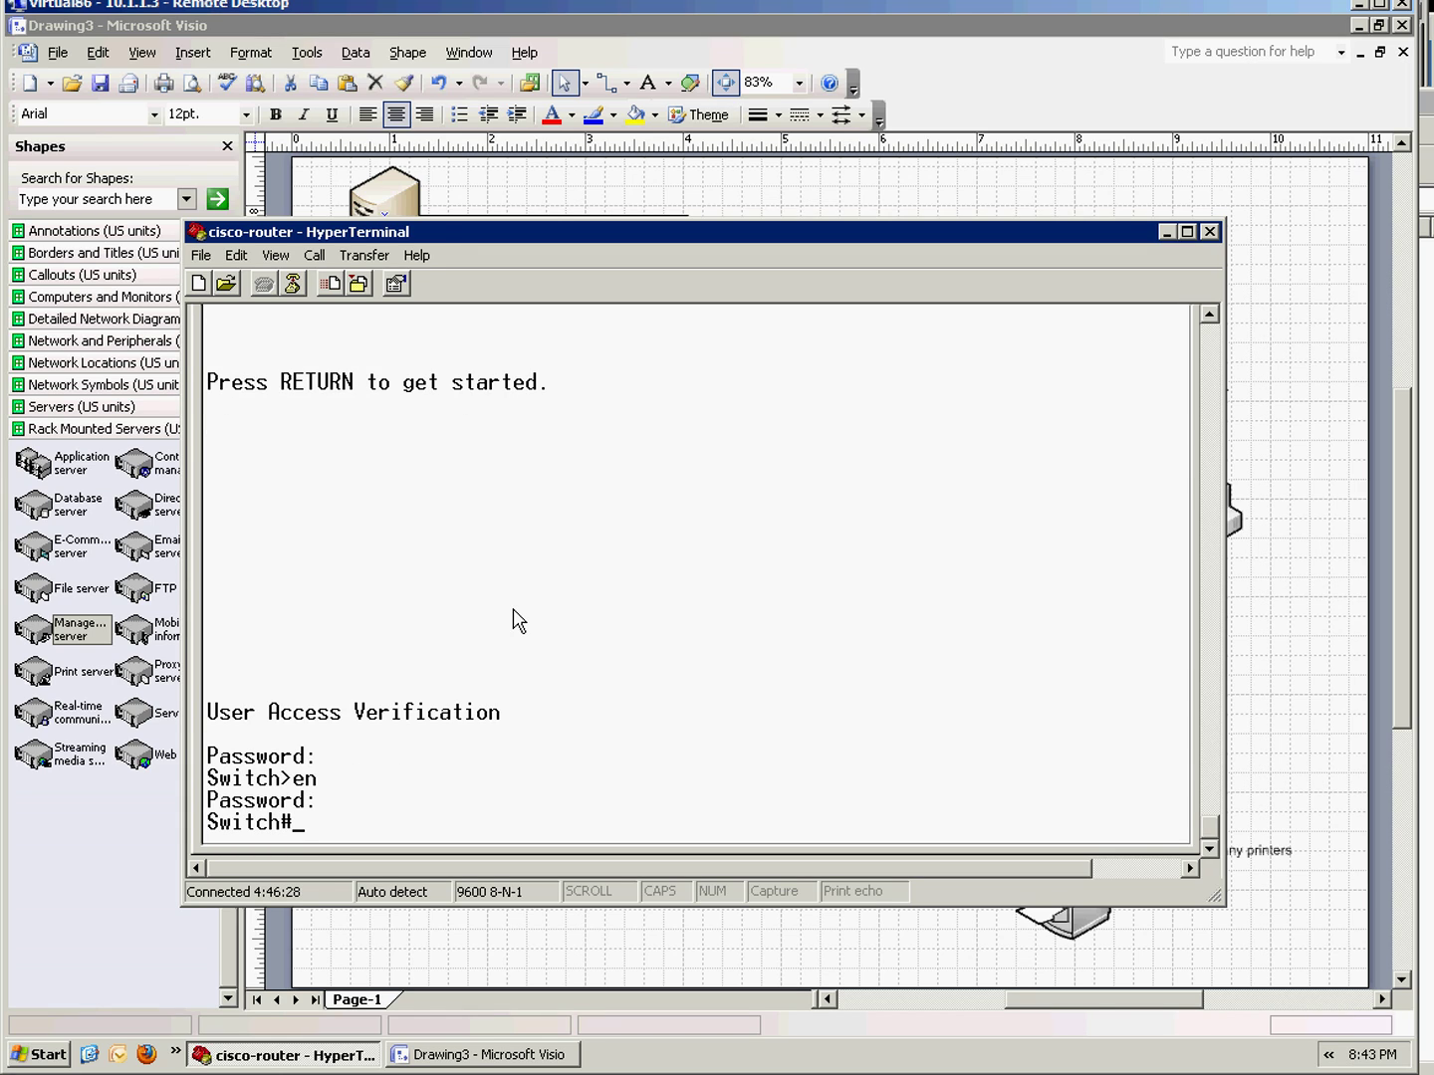
{"action": "type", "text": "sh vlan"}
{"action": "key", "text": "Return"}
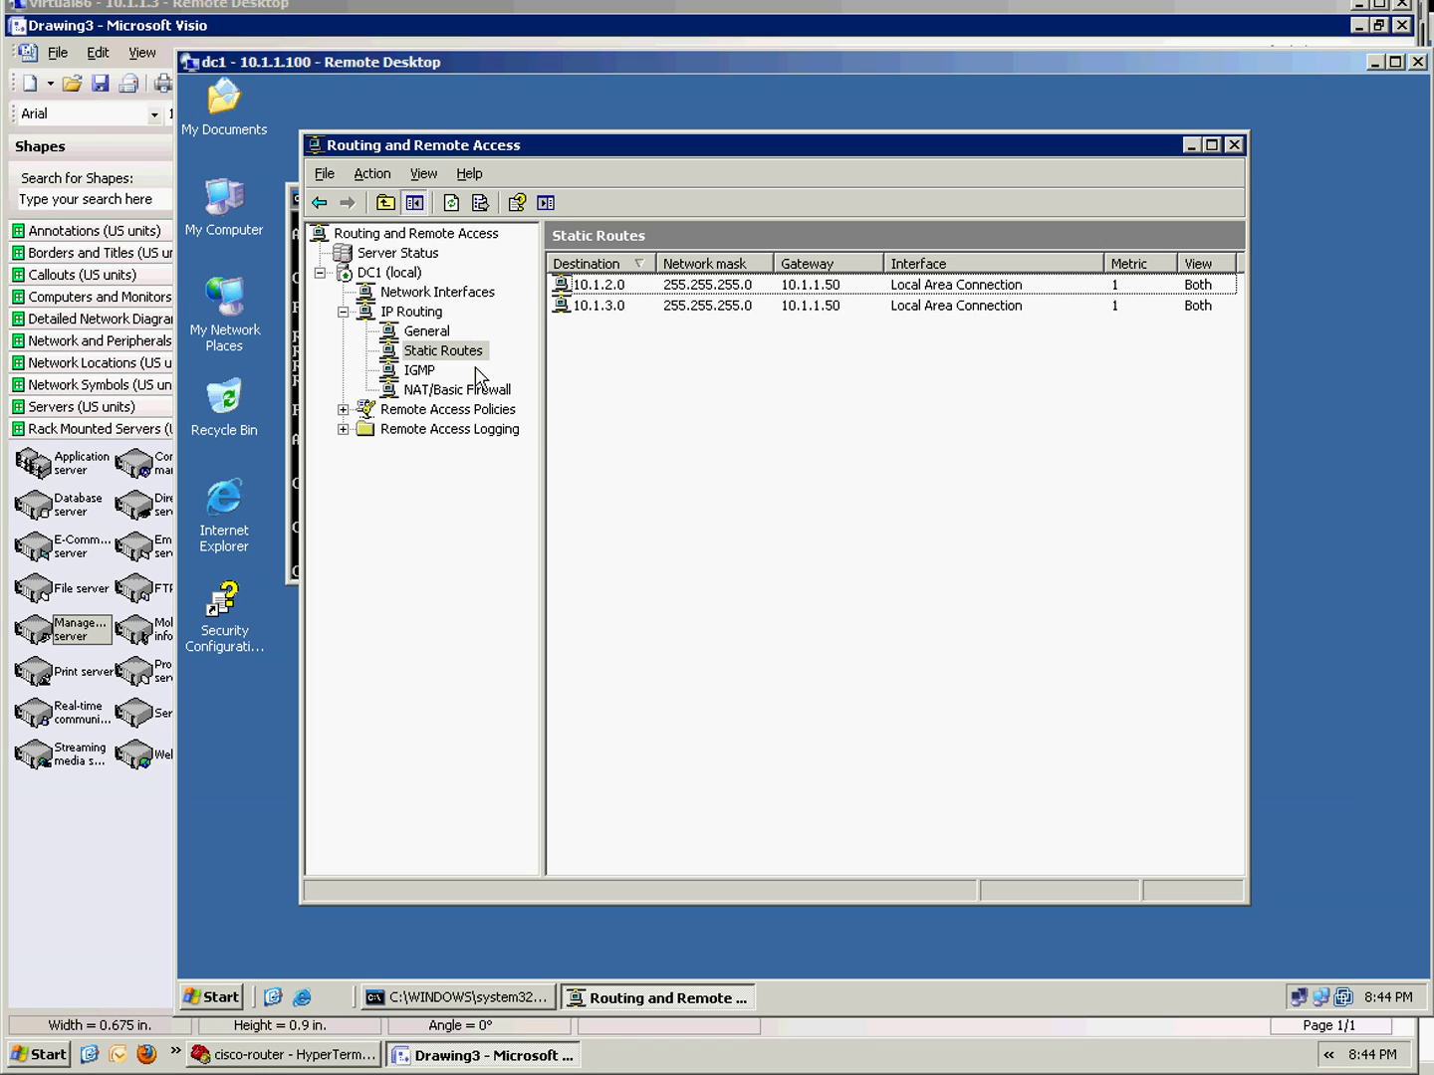
- Review DC1's static routes to 10.1.2.0 and 10.1.3.0, then bring up the DC2 desktop
{"action": "left_click", "coordinate": [448, 353]}
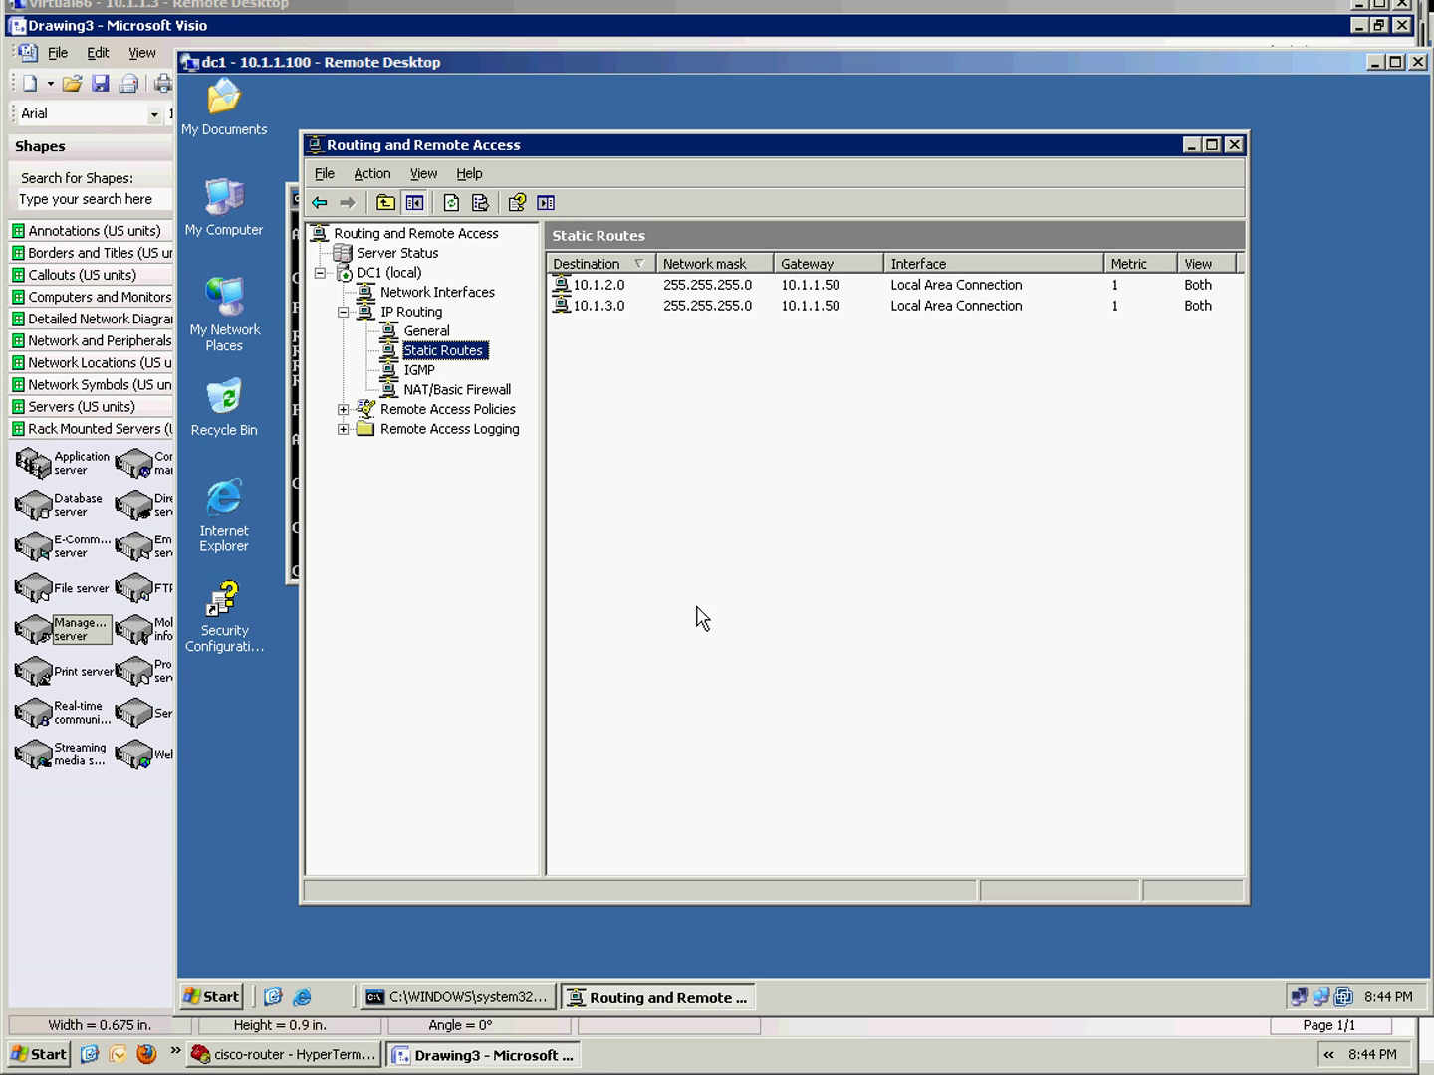
{"action": "left_click", "coordinate": [599, 346]}
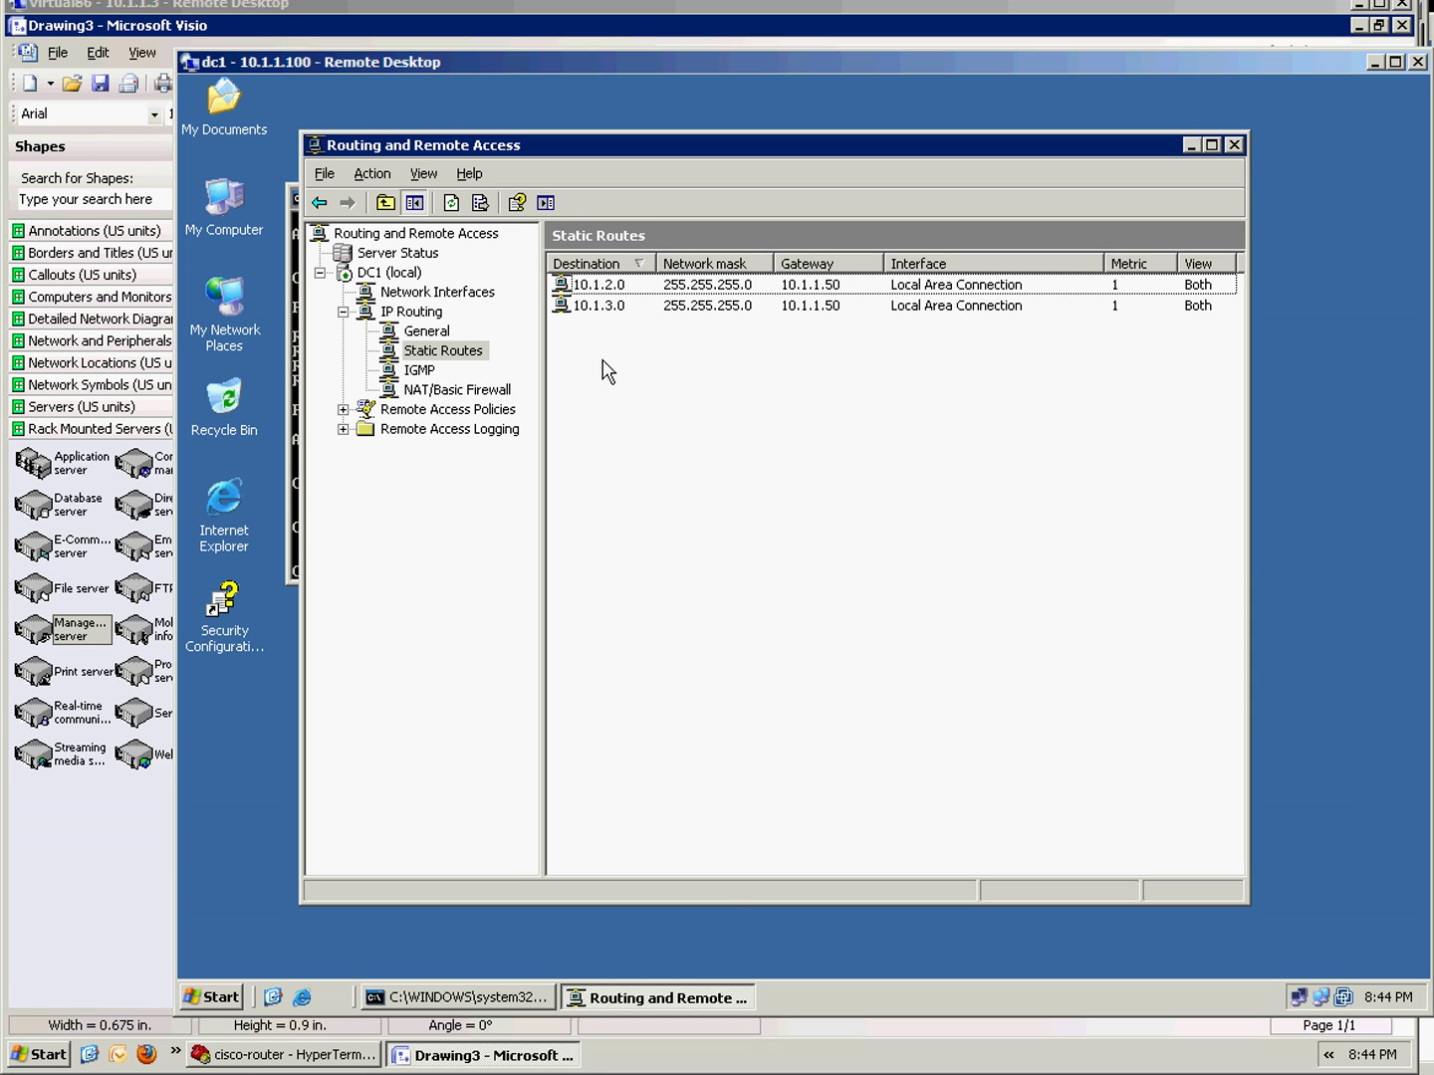
{"action": "key", "text": "alt+Tab"}
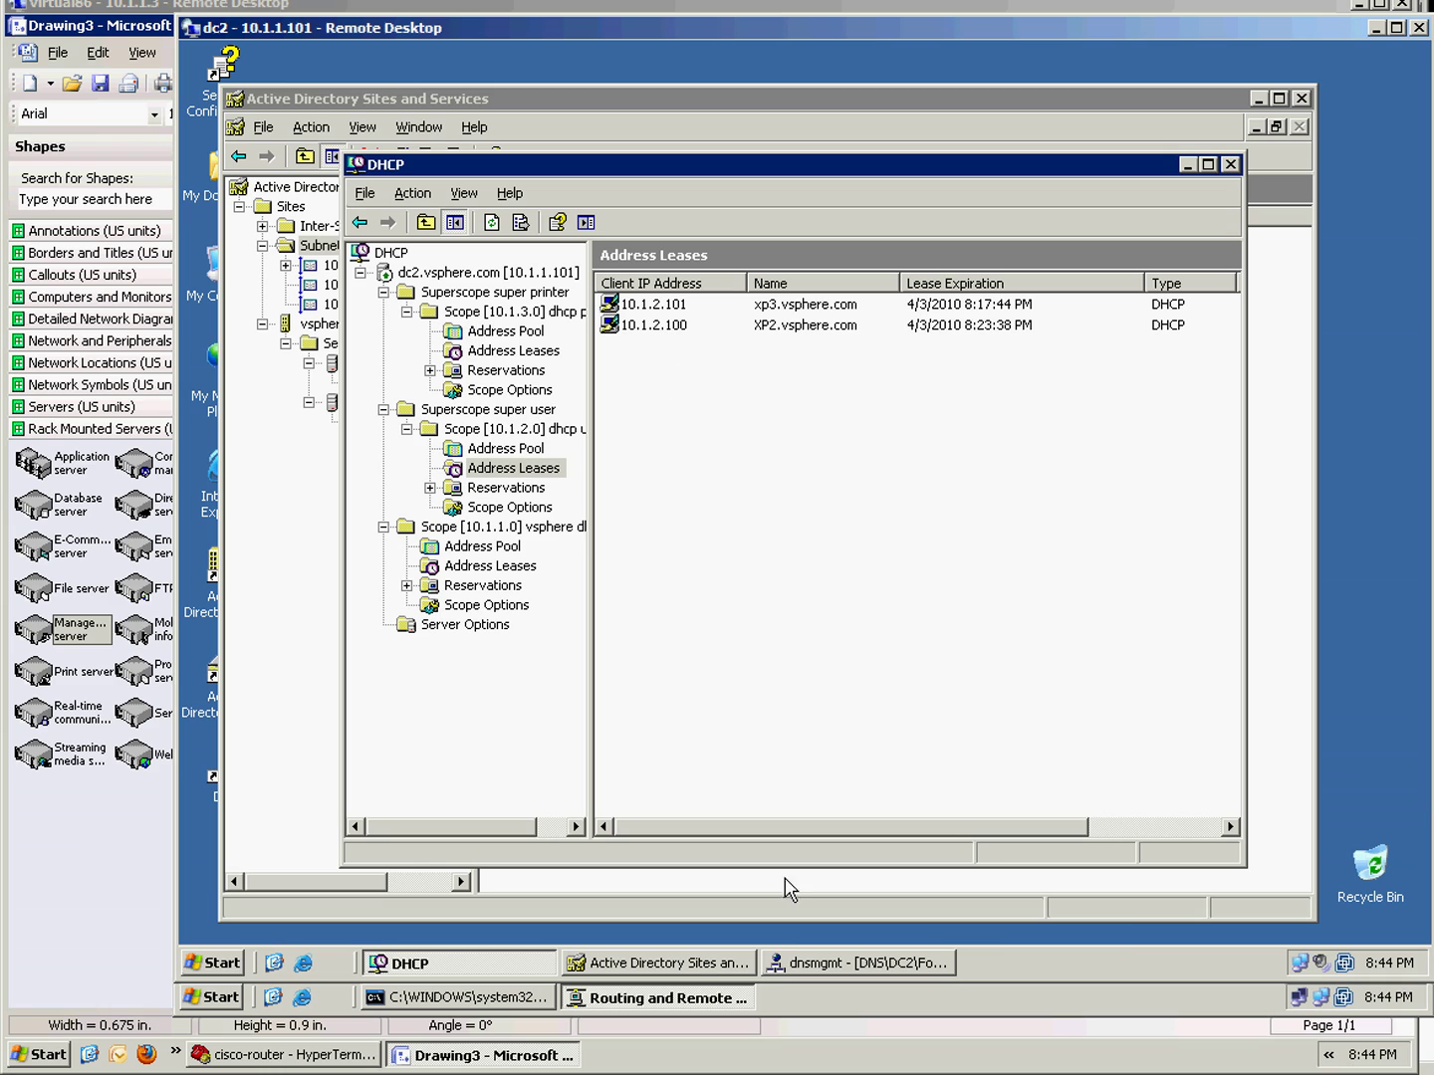
- Review subnets 10.1.1.0/24, 10.1.2.0/24 and 10.1.3.0/24 in Active Directory Sites and Services
{"action": "left_click", "coordinate": [678, 973]}
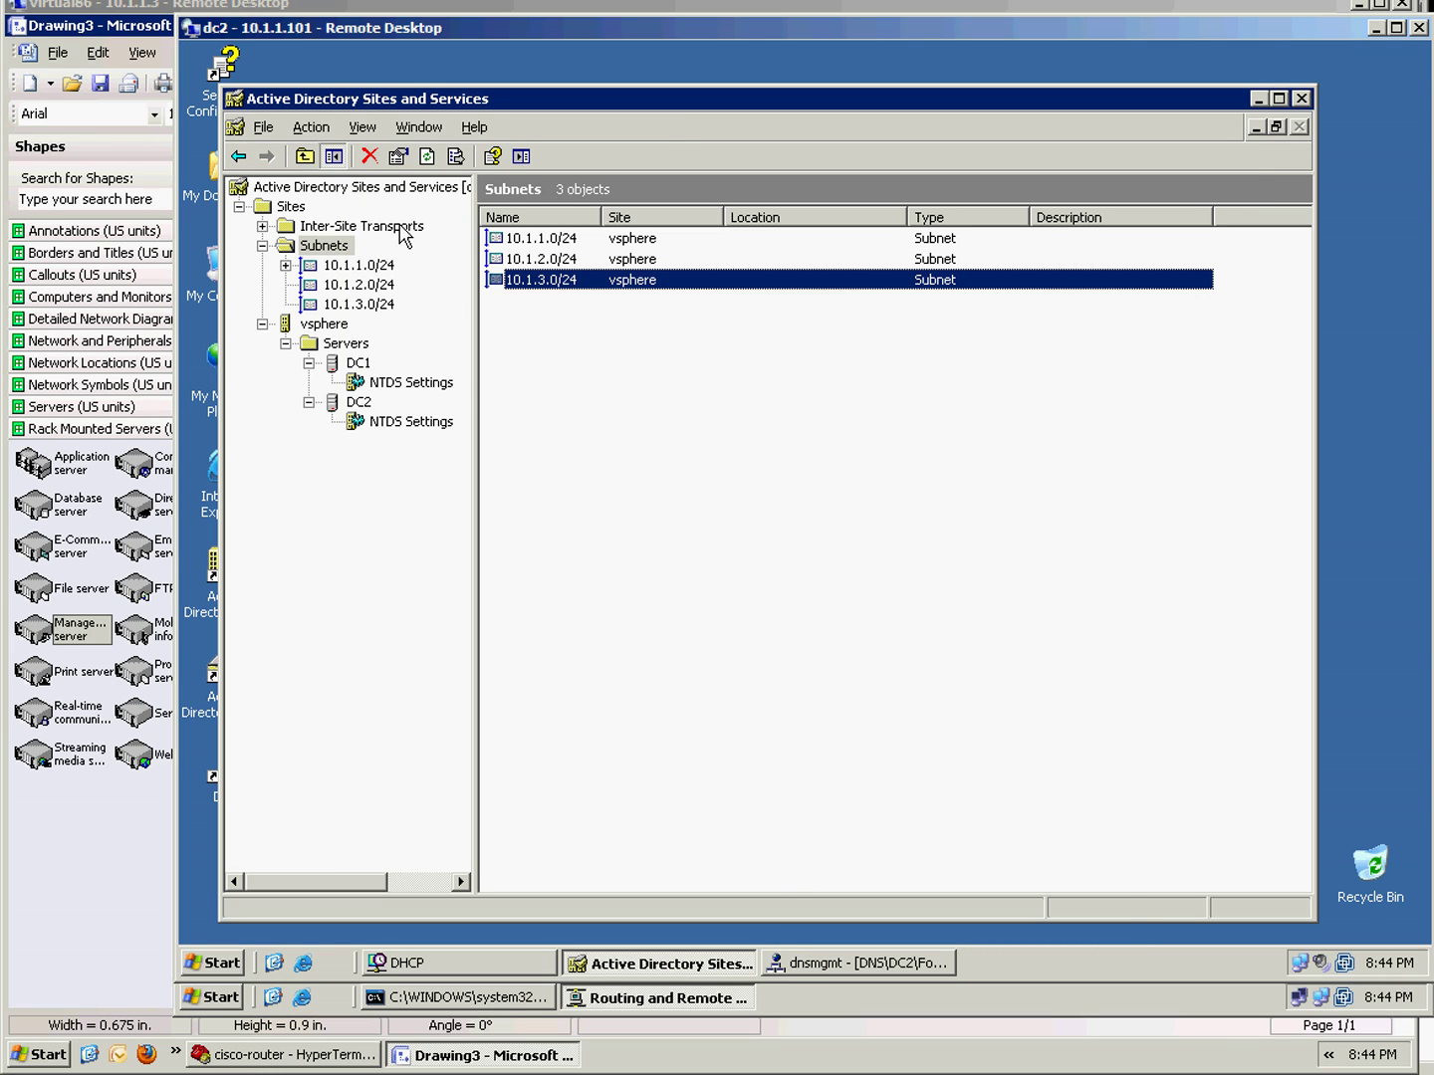
{"action": "left_click", "coordinate": [331, 249]}
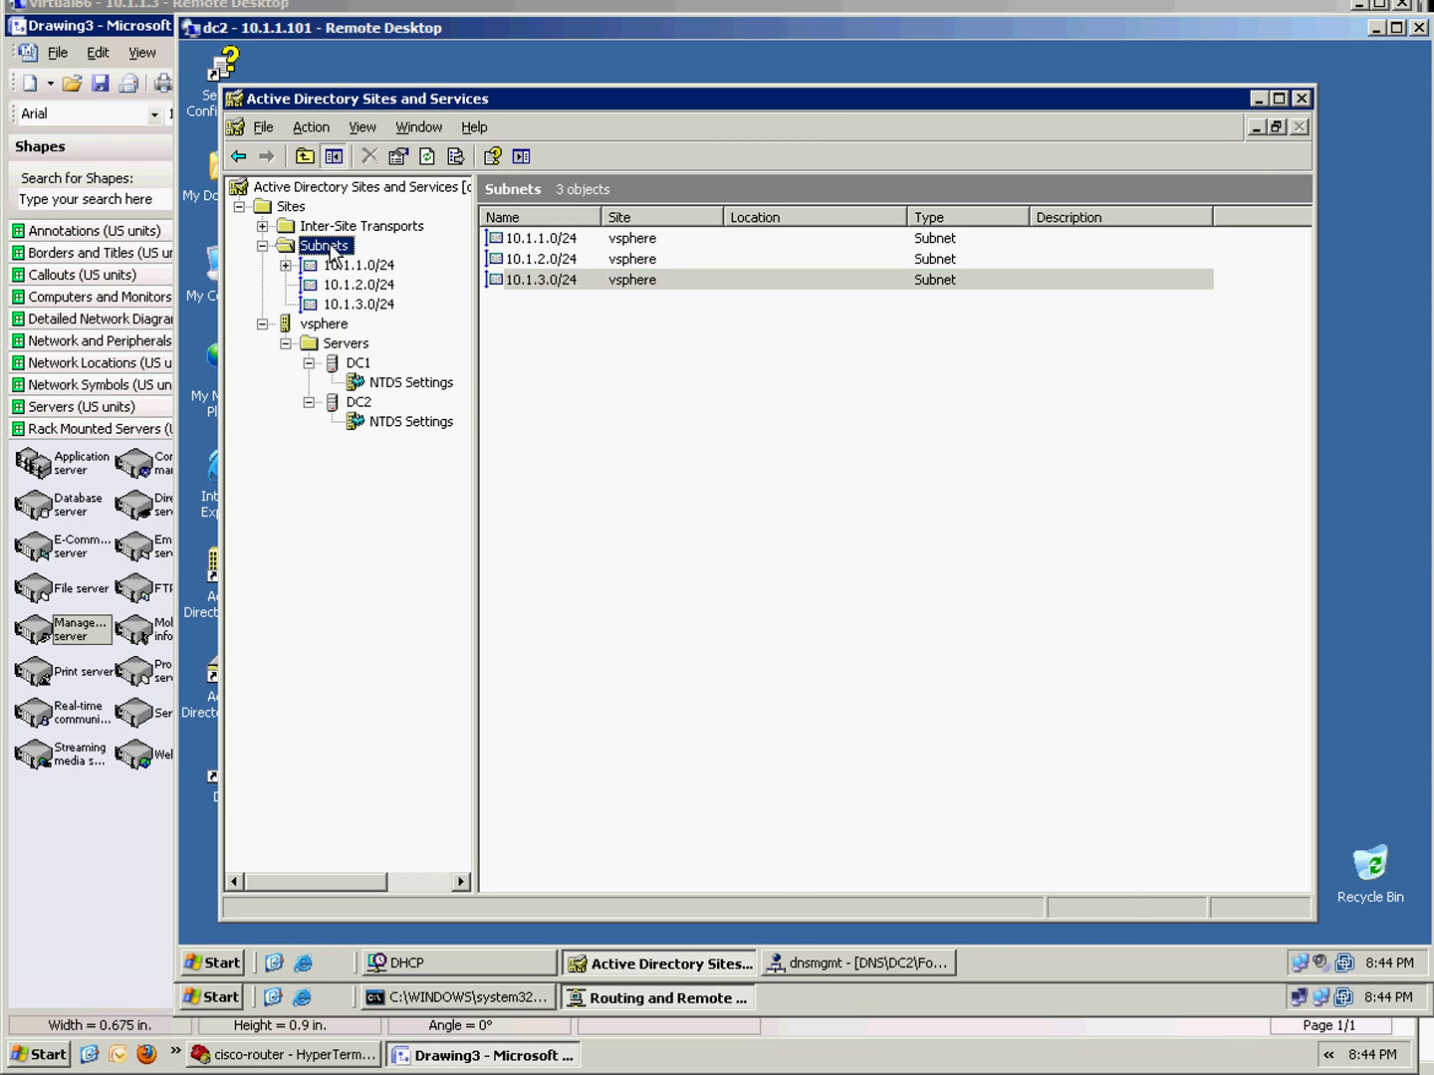
{"action": "left_click", "coordinate": [538, 260]}
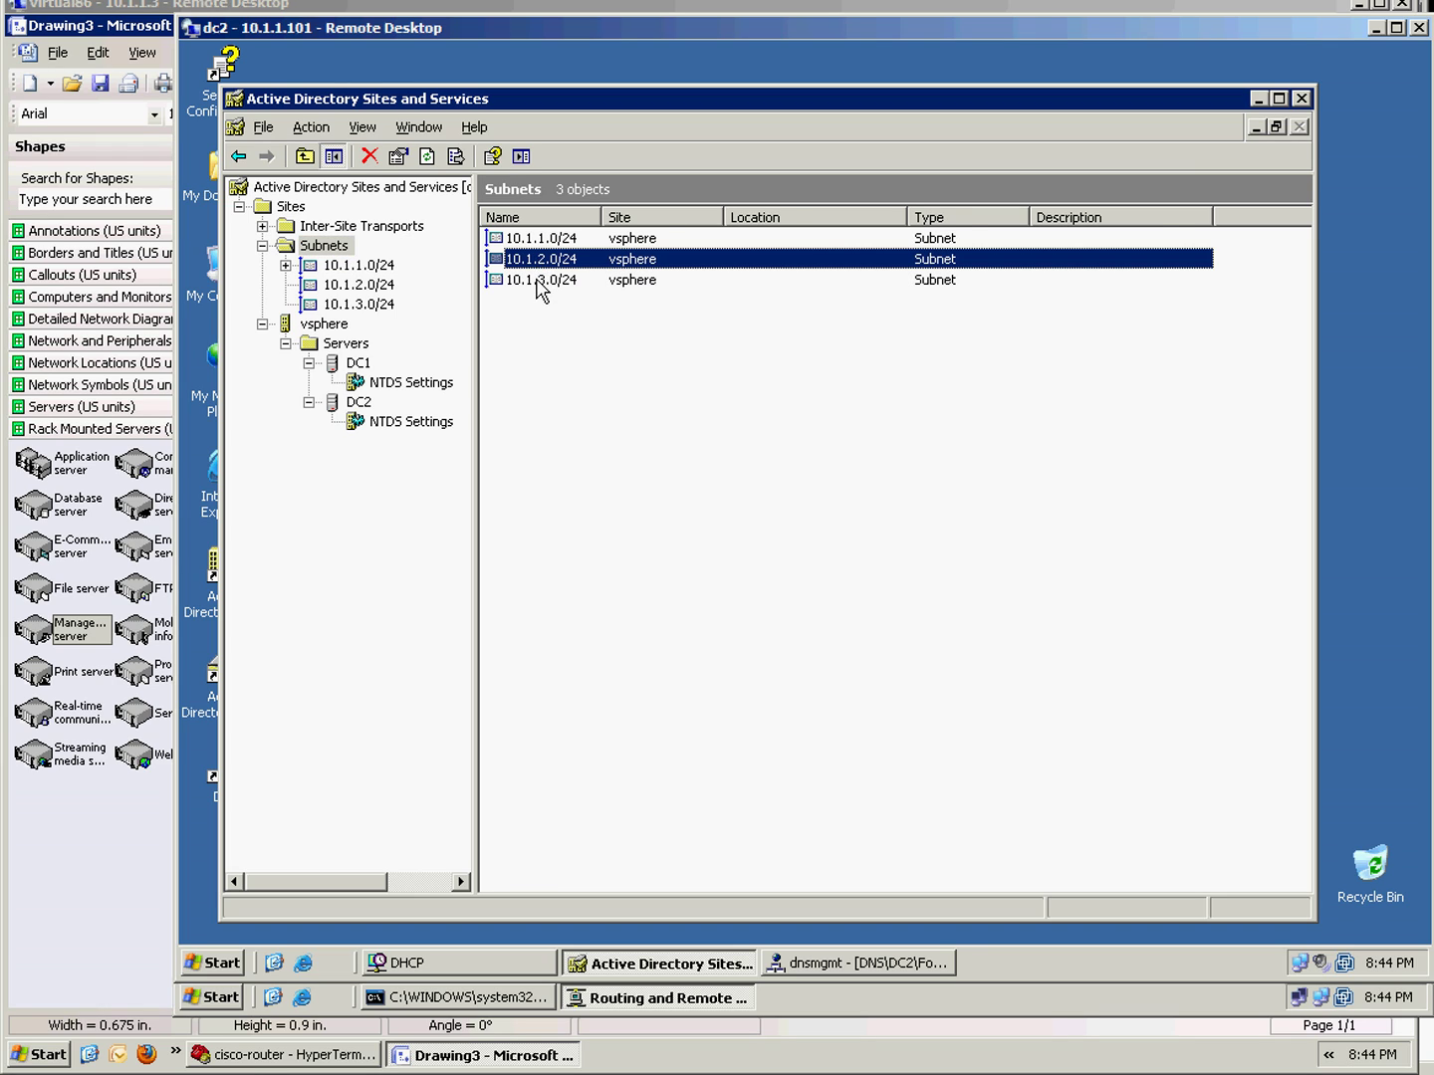
{"action": "left_click", "coordinate": [539, 281]}
{"action": "left_click", "coordinate": [535, 260]}
{"action": "left_click", "coordinate": [535, 283]}
{"action": "left_click", "coordinate": [534, 261]}
{"action": "left_click", "coordinate": [534, 239]}
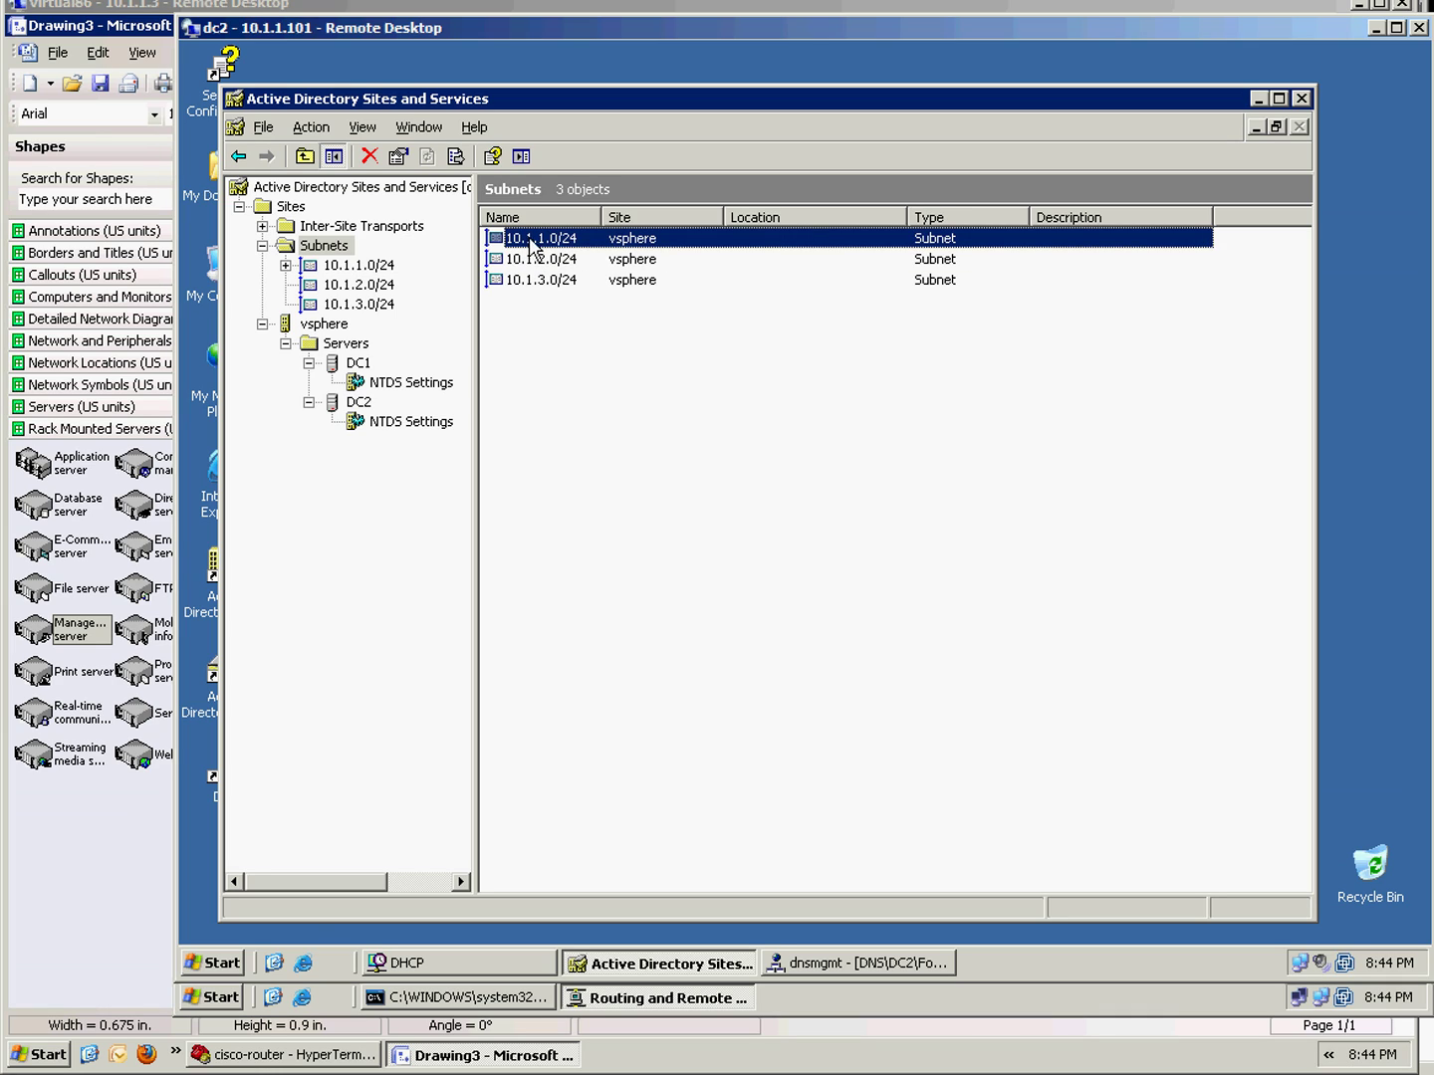
{"action": "left_click", "coordinate": [535, 258]}
{"action": "left_click", "coordinate": [533, 240]}
{"action": "left_click", "coordinate": [535, 261]}
{"action": "left_click", "coordinate": [534, 282]}
{"action": "left_click", "coordinate": [534, 259]}
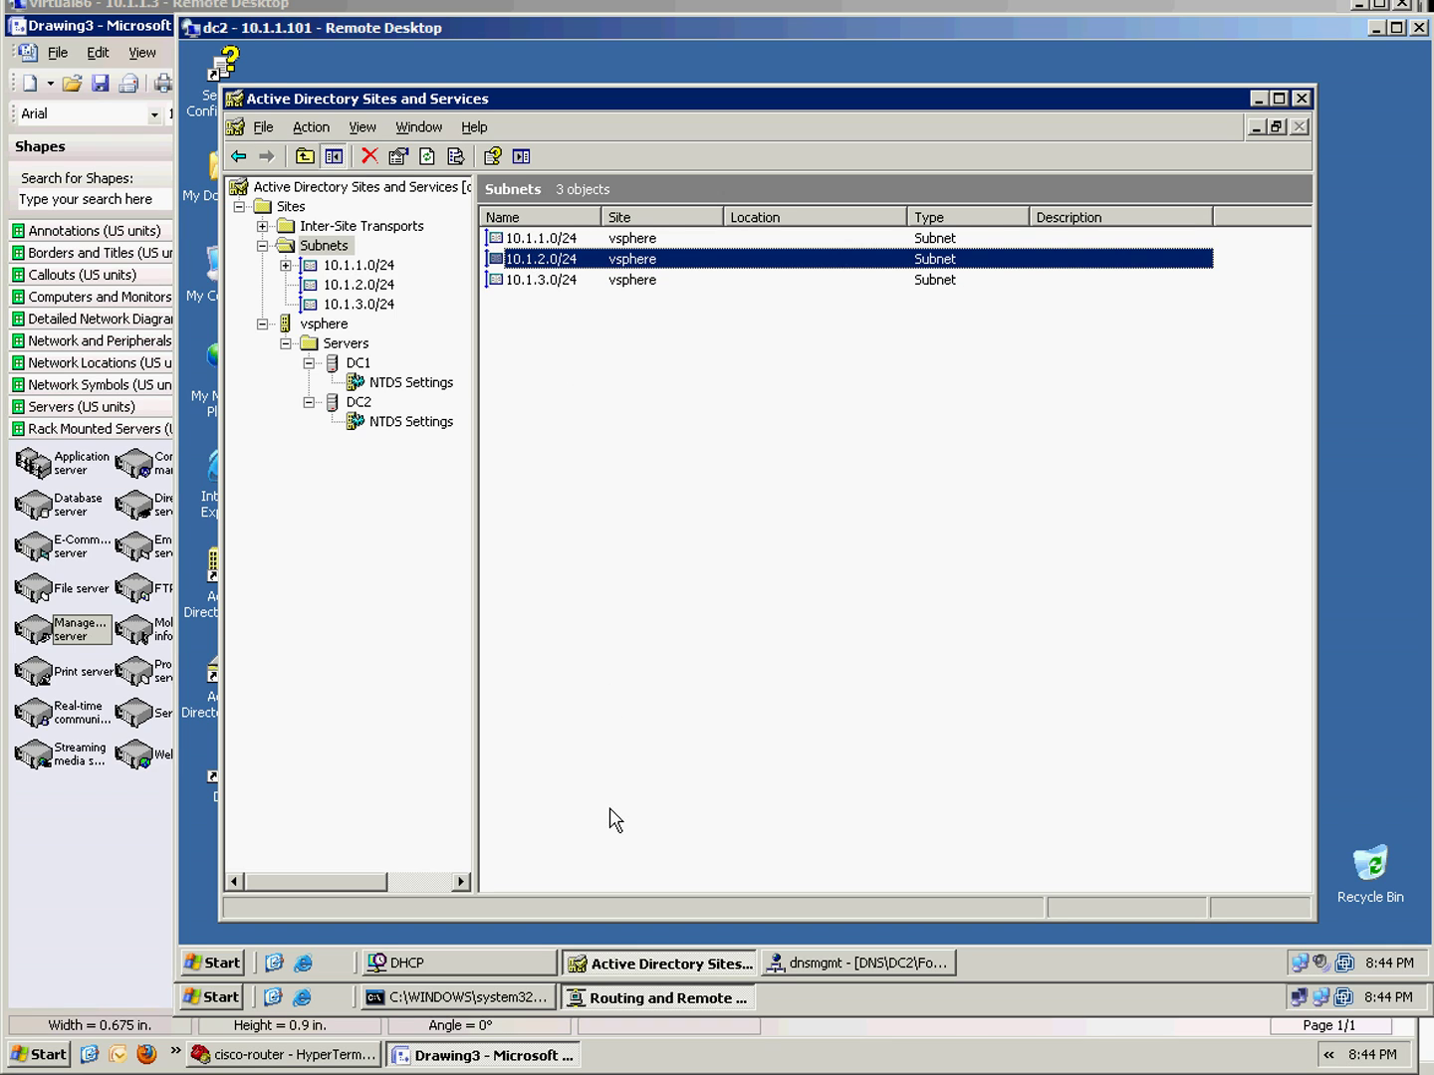
{"action": "key", "text": "alt+Tab"}
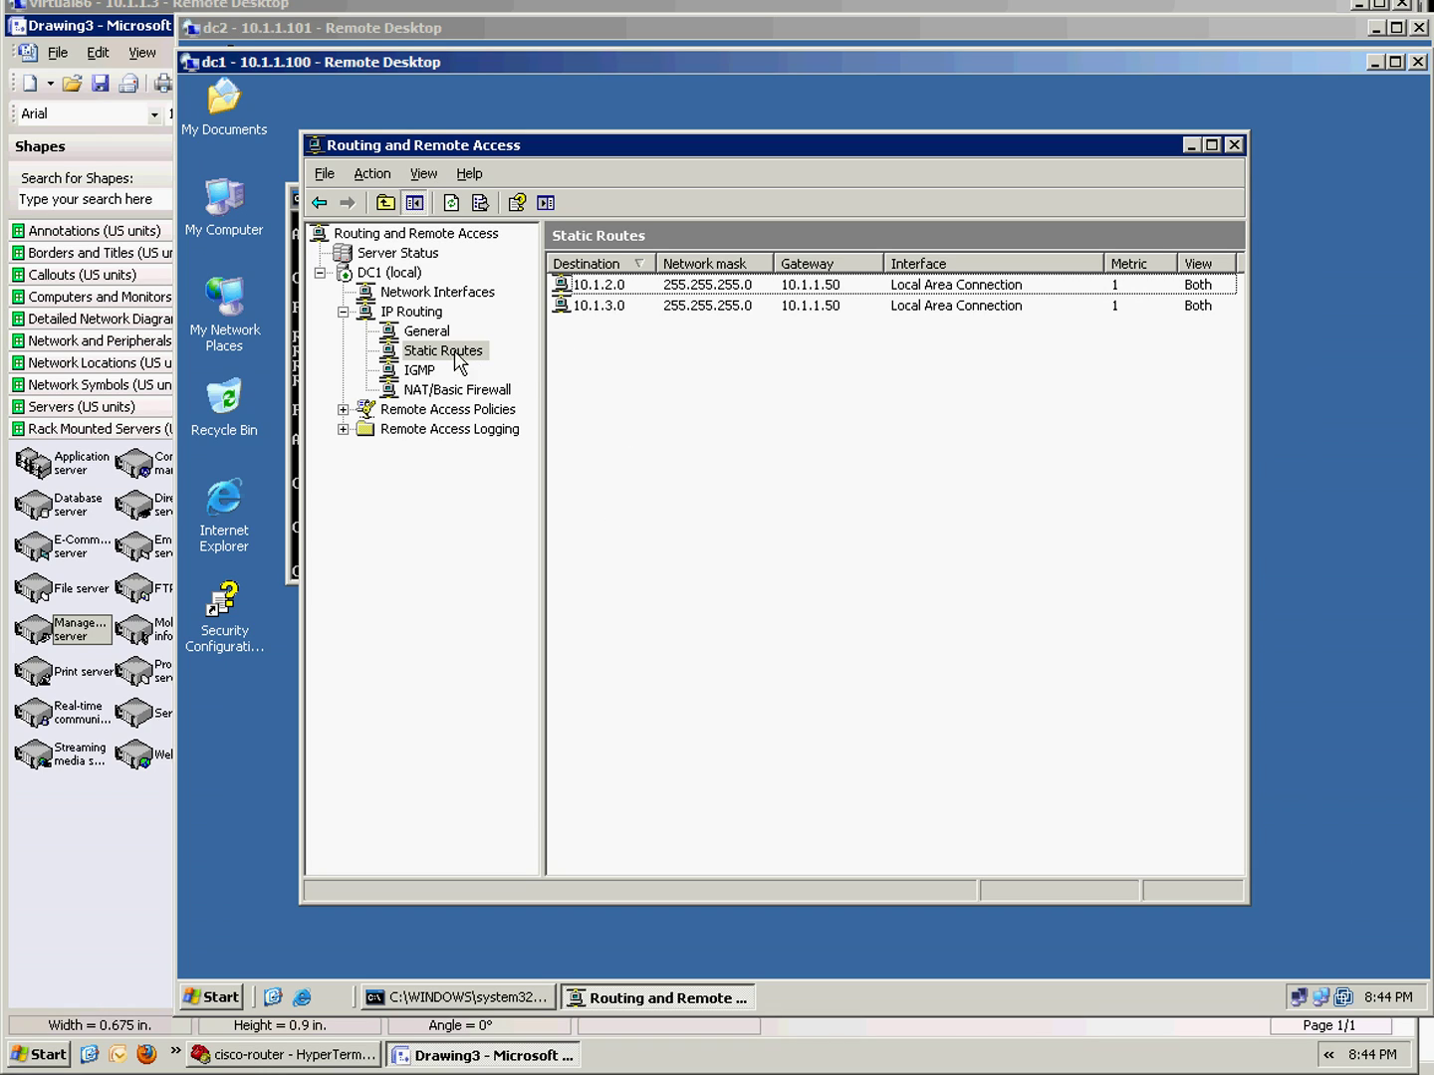
- Inspect the 10.1.2.0 static route's settings without changes, then select the 10.1.3.0 route
{"action": "double_click", "coordinate": [604, 291]}
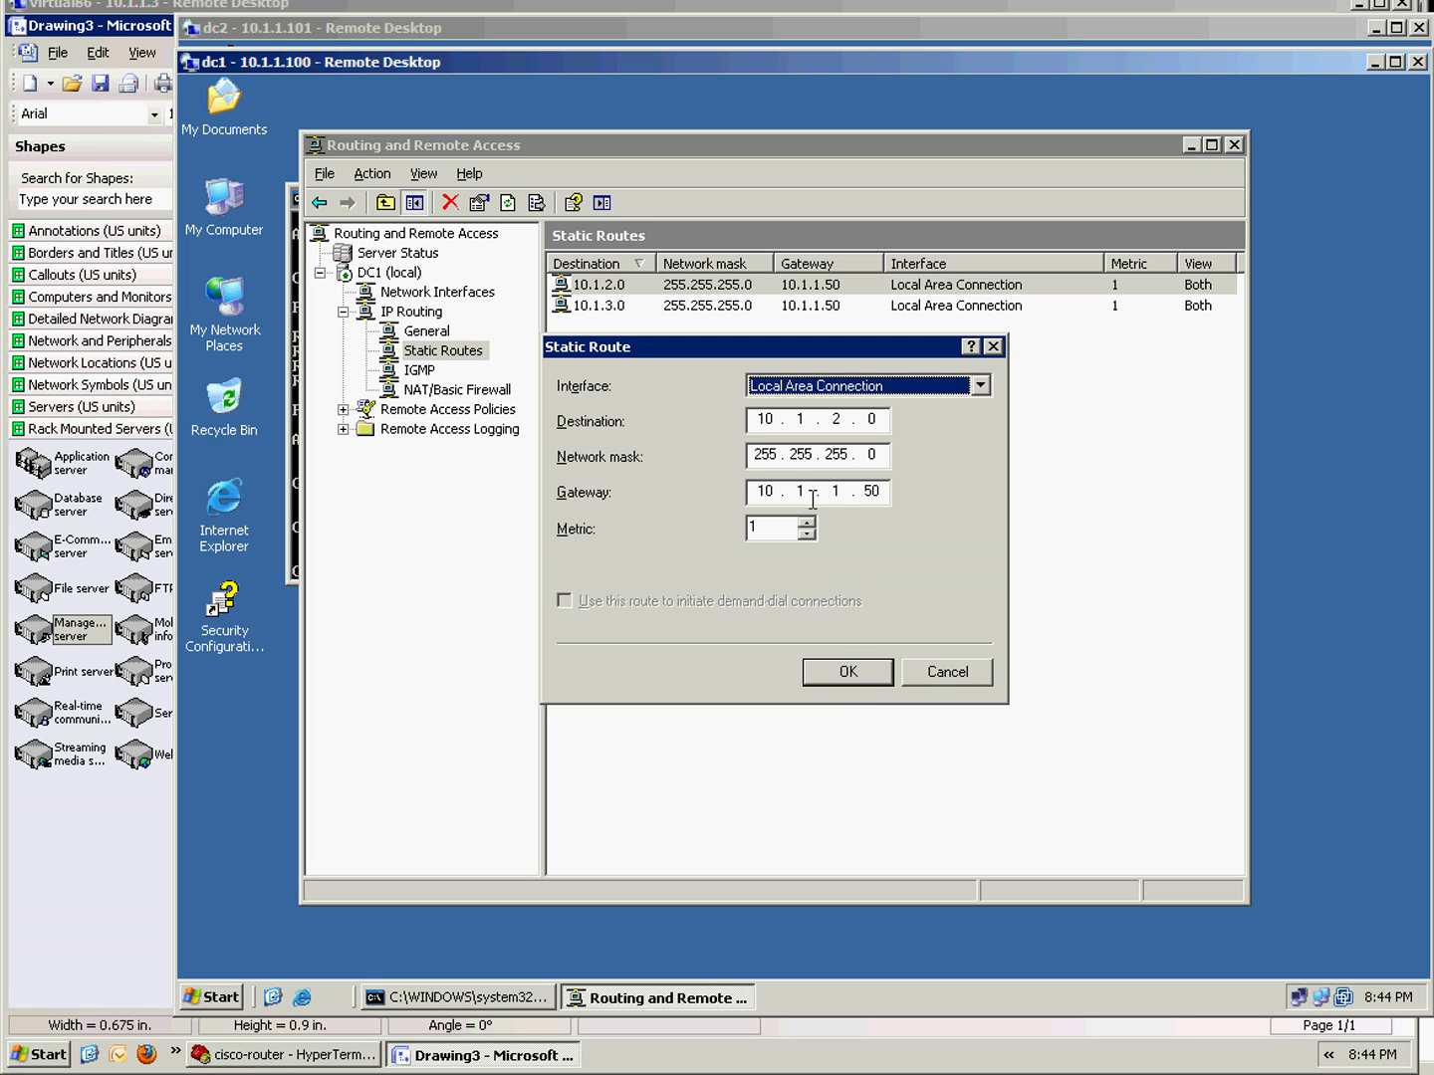
{"action": "left_click", "coordinate": [941, 677]}
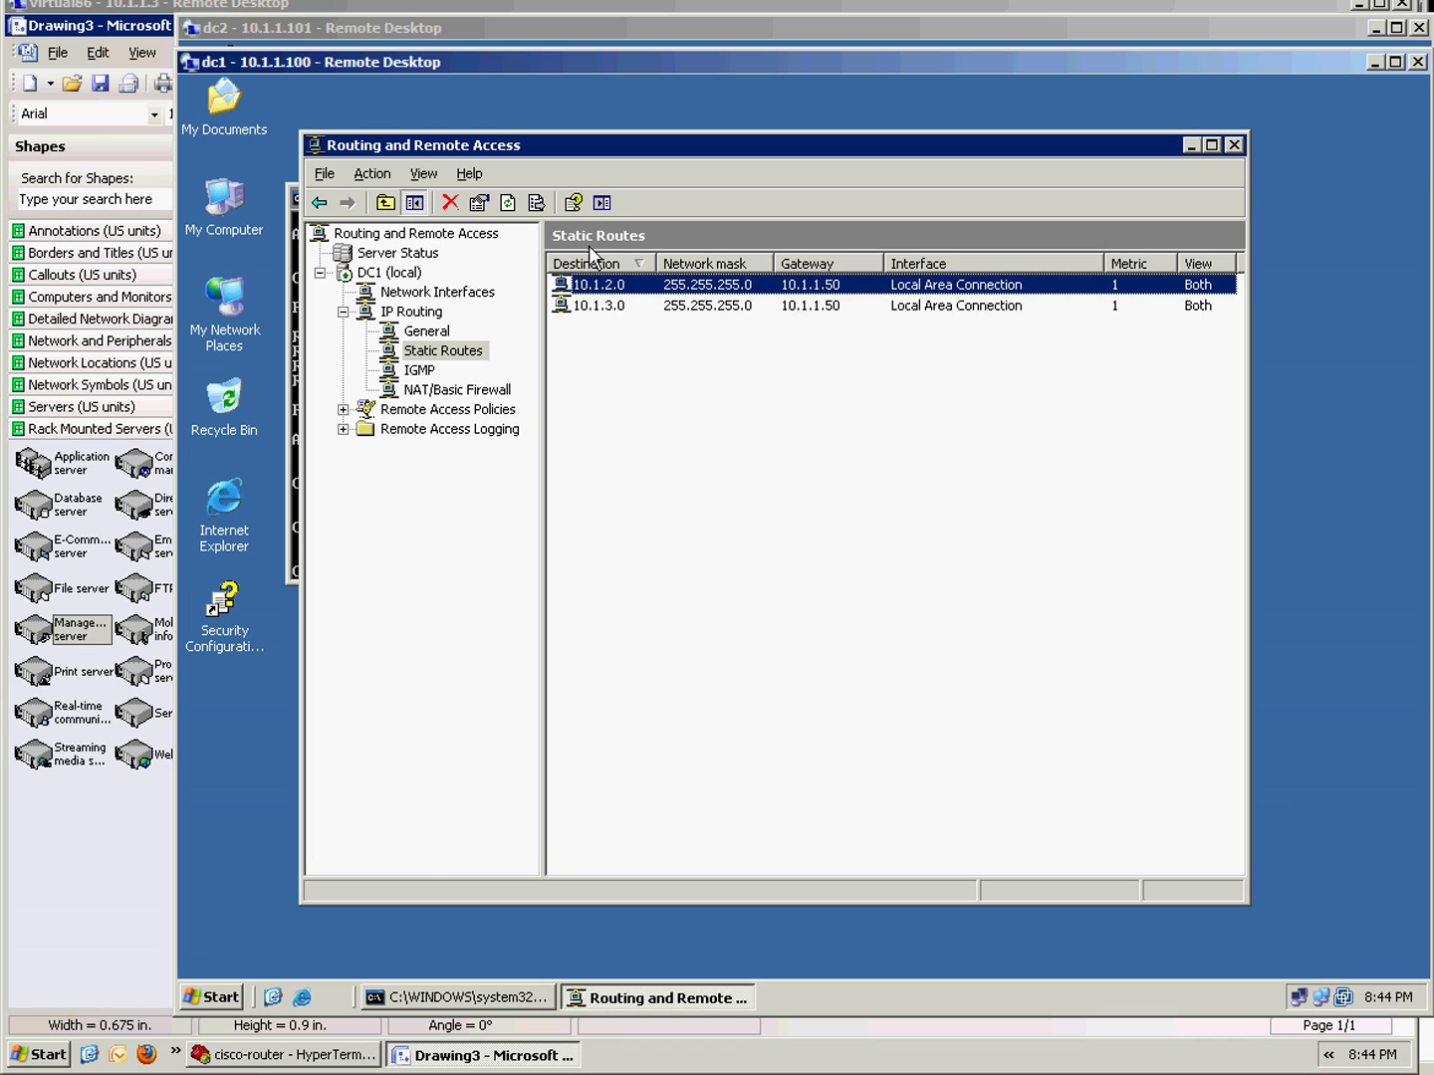
{"action": "left_click", "coordinate": [607, 304]}
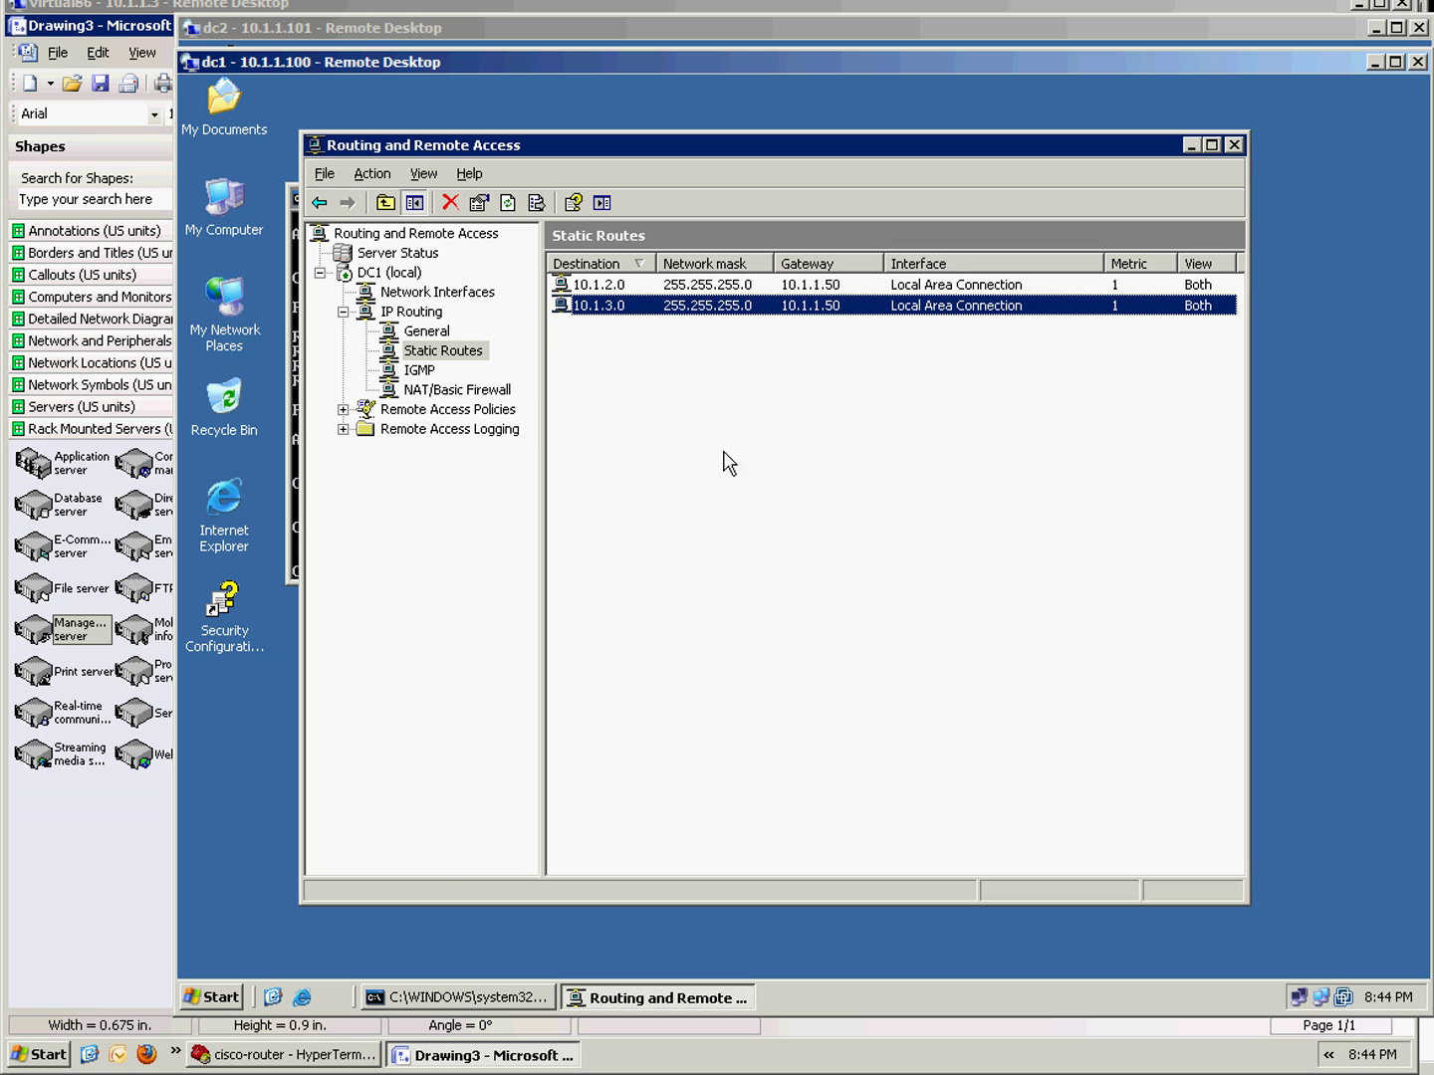
{"action": "key", "text": "alt+Tab"}
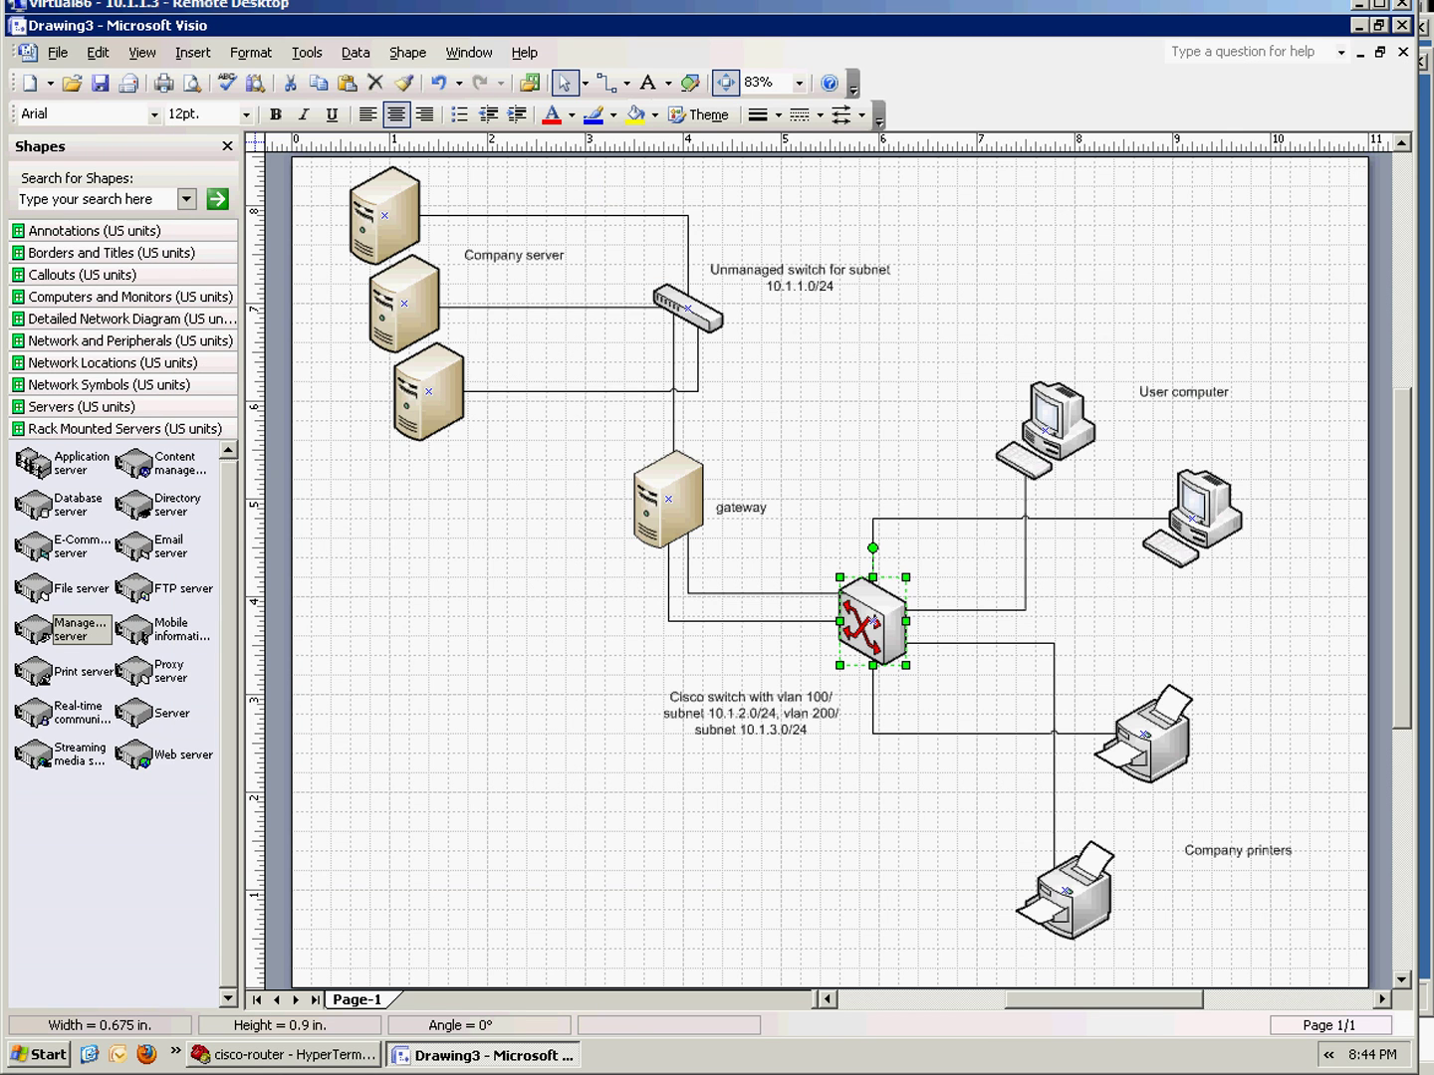
- On the gateway VM, check the subnetb connection's IP details and close its status
{"action": "key", "text": "alt+Tab"}
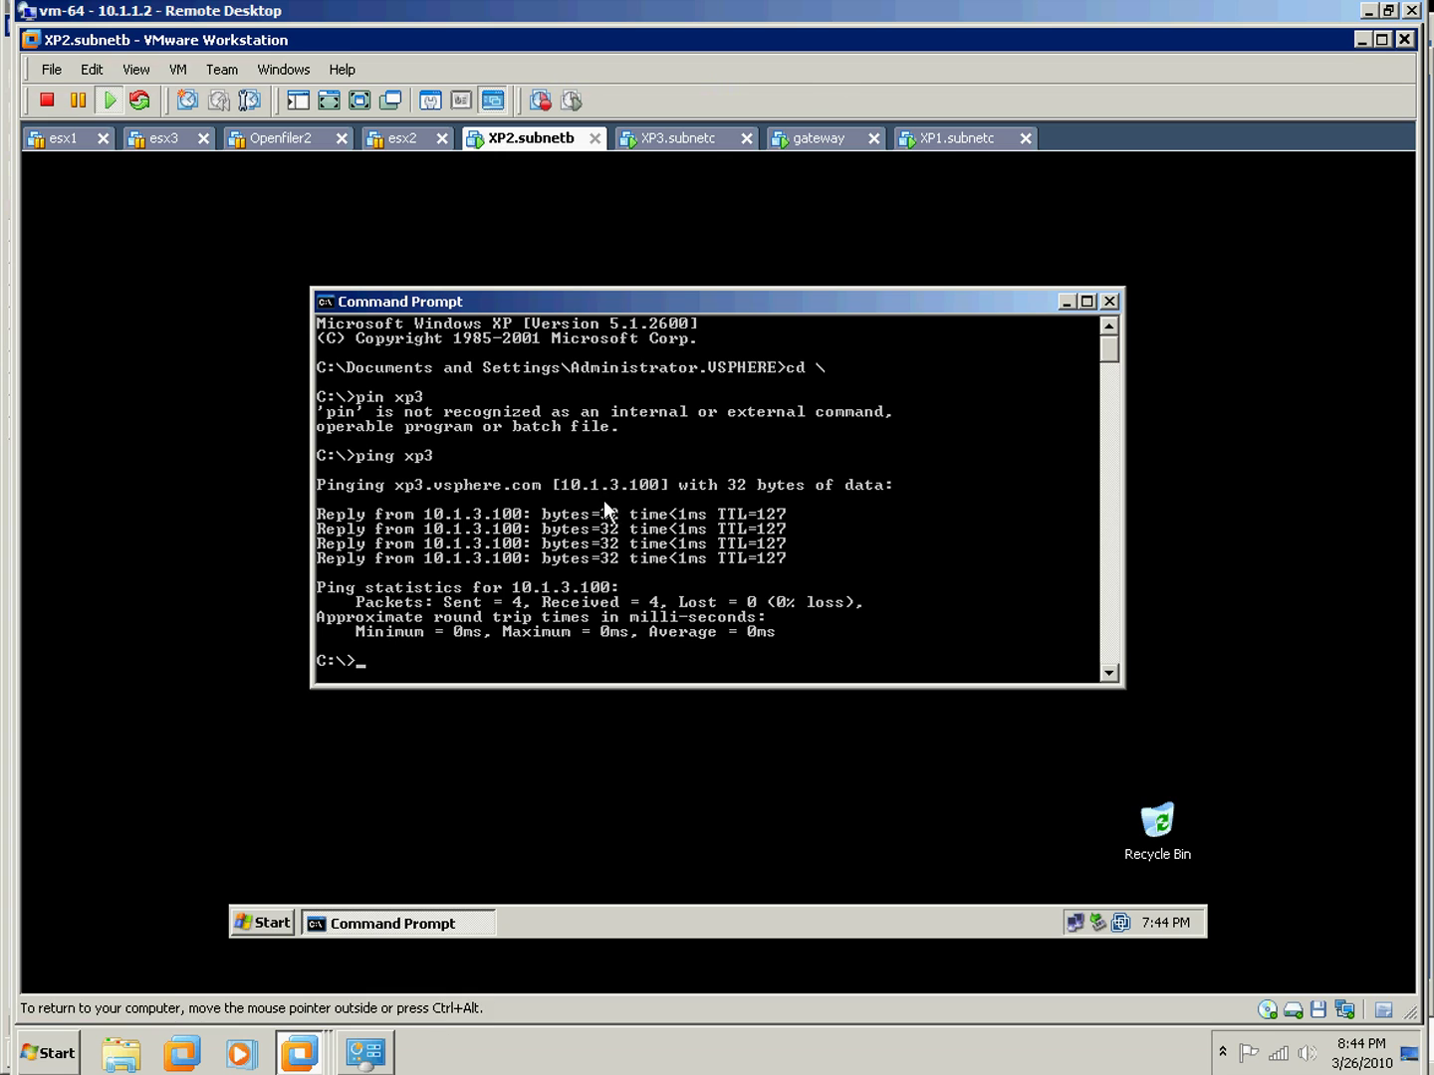
{"action": "left_click", "coordinate": [830, 139]}
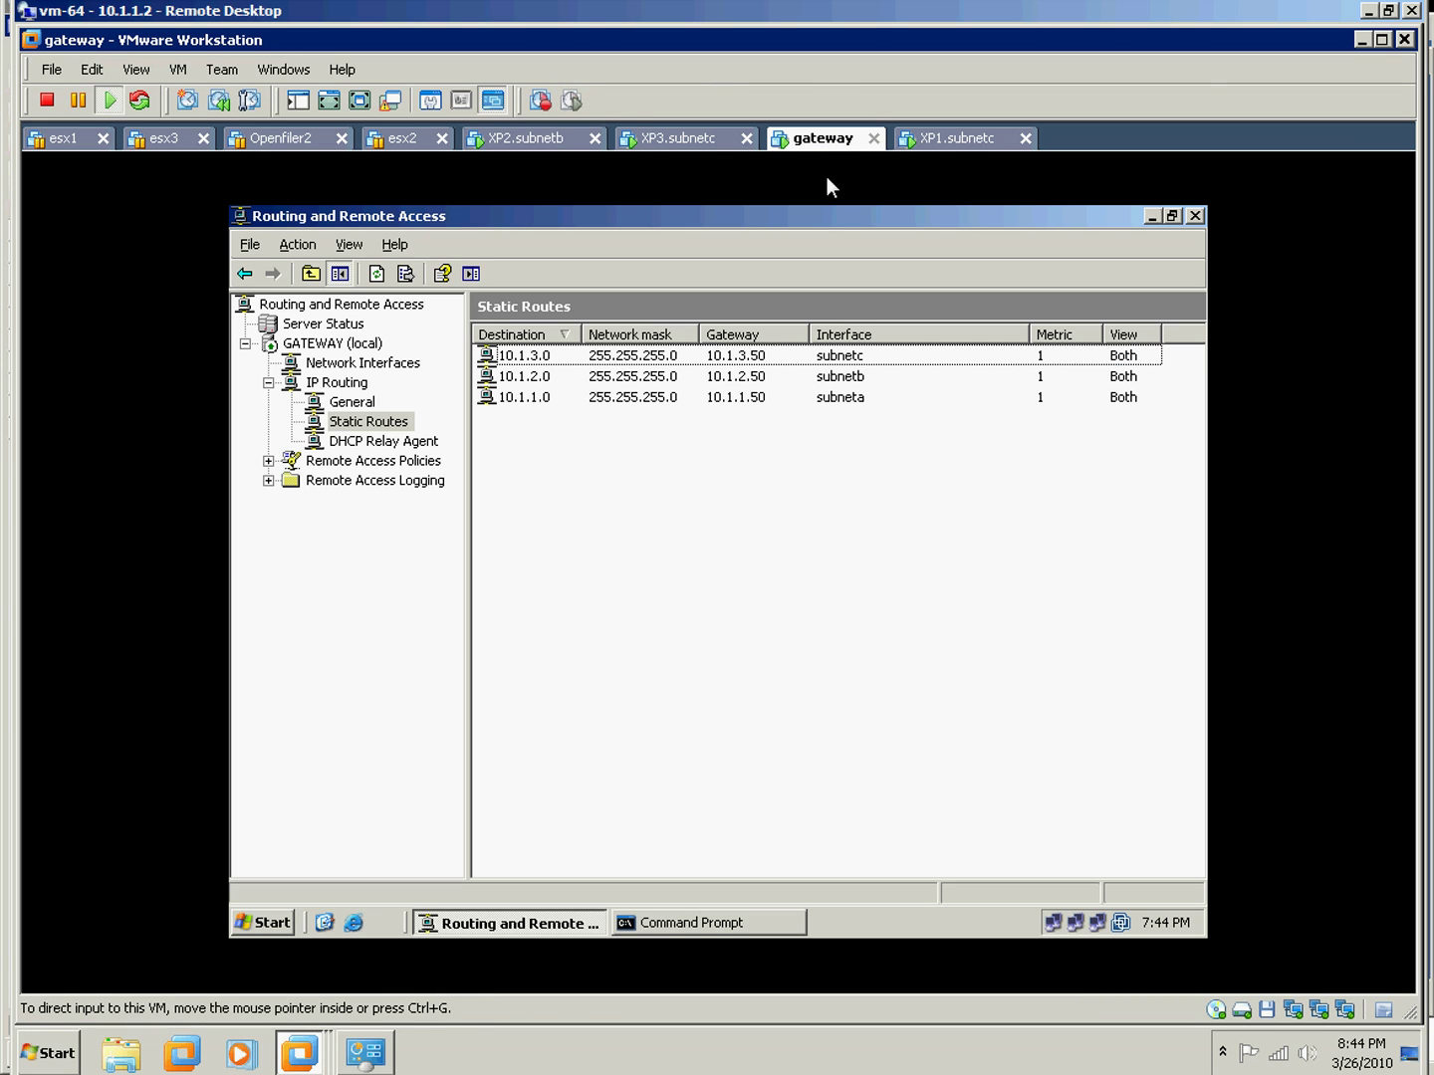
{"action": "double_click", "coordinate": [1053, 923]}
{"action": "left_click", "coordinate": [608, 351]}
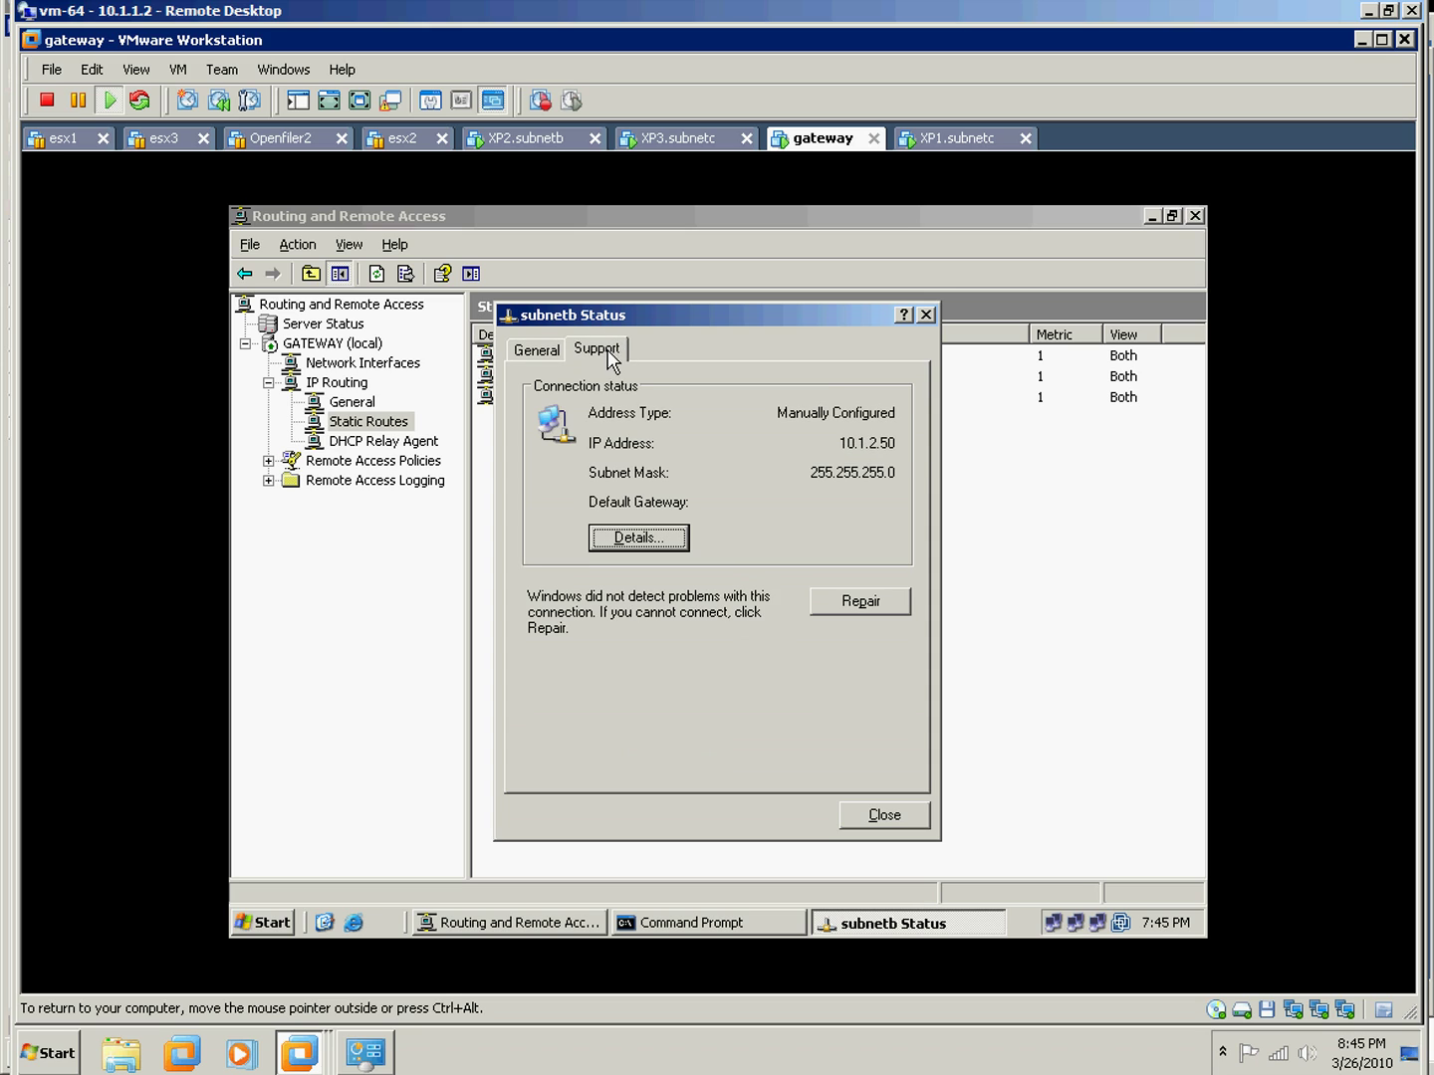
{"action": "left_click", "coordinate": [912, 808]}
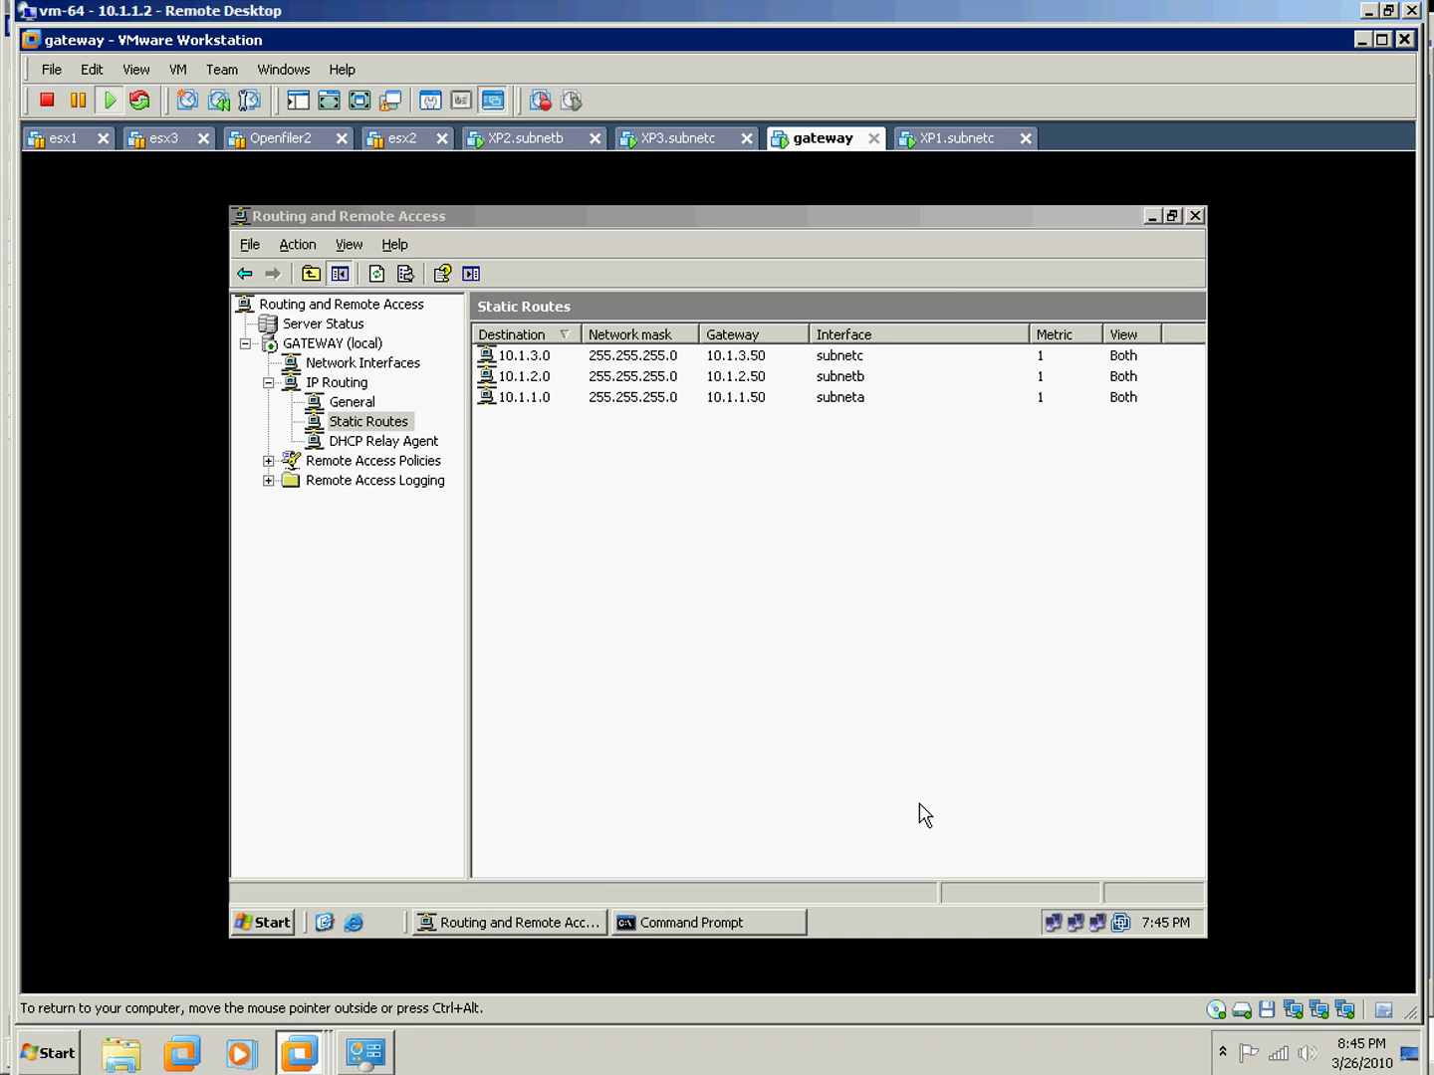
- Check the subneta and subnetc connections' IP details and close both status windows
{"action": "double_click", "coordinate": [1075, 923]}
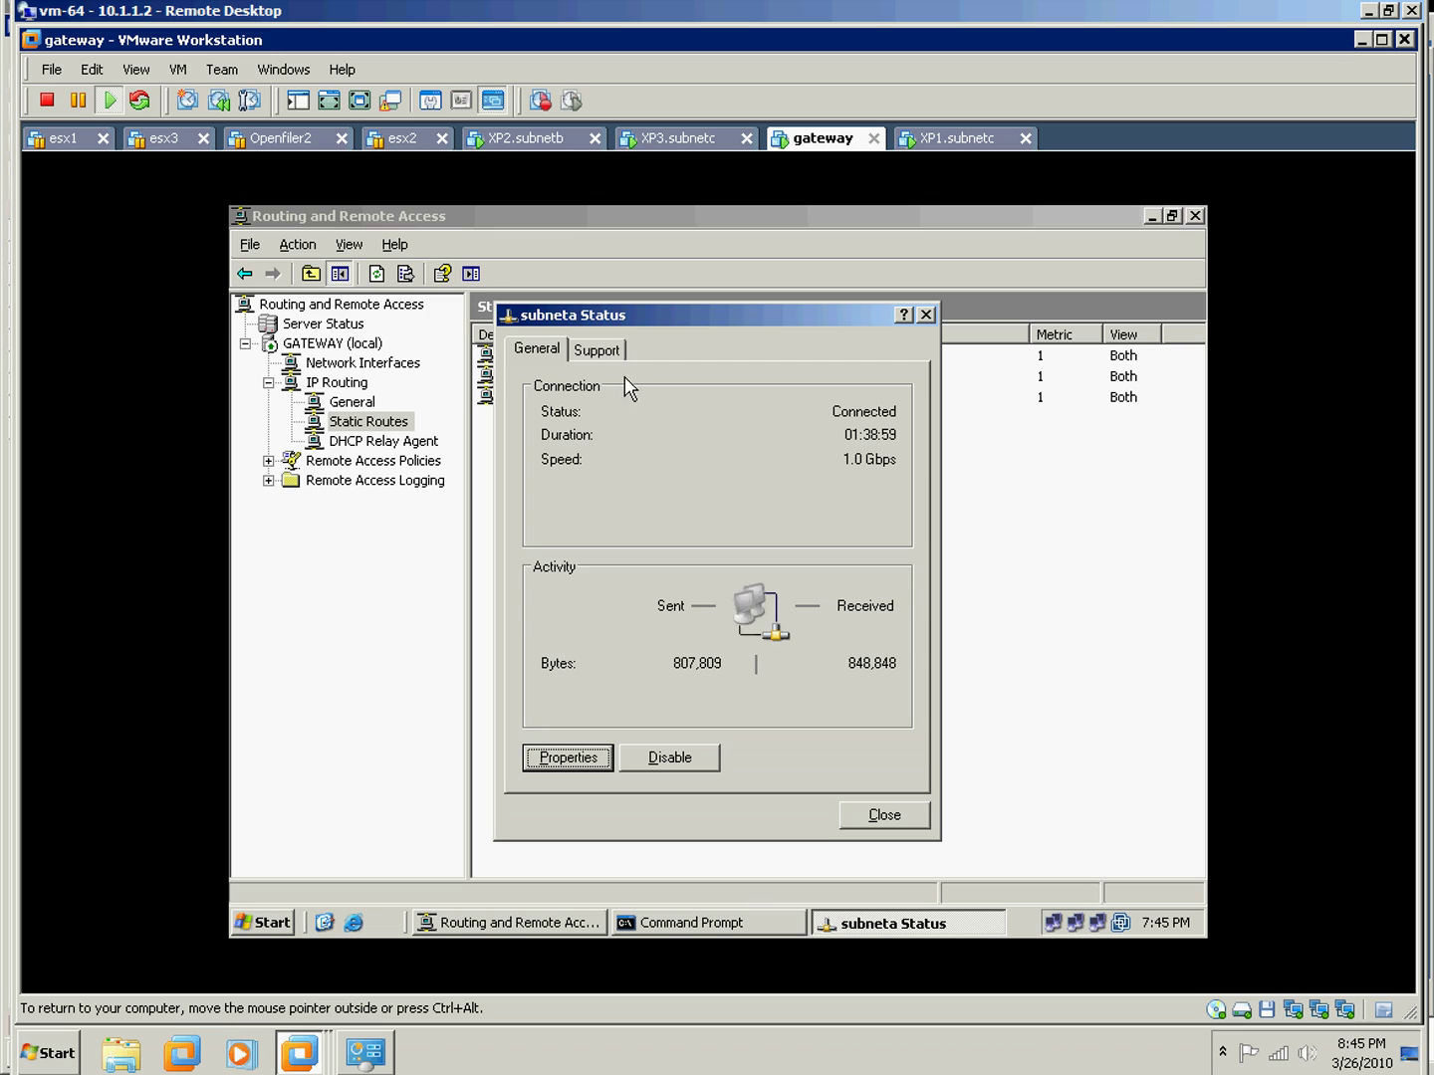
{"action": "left_click", "coordinate": [595, 349]}
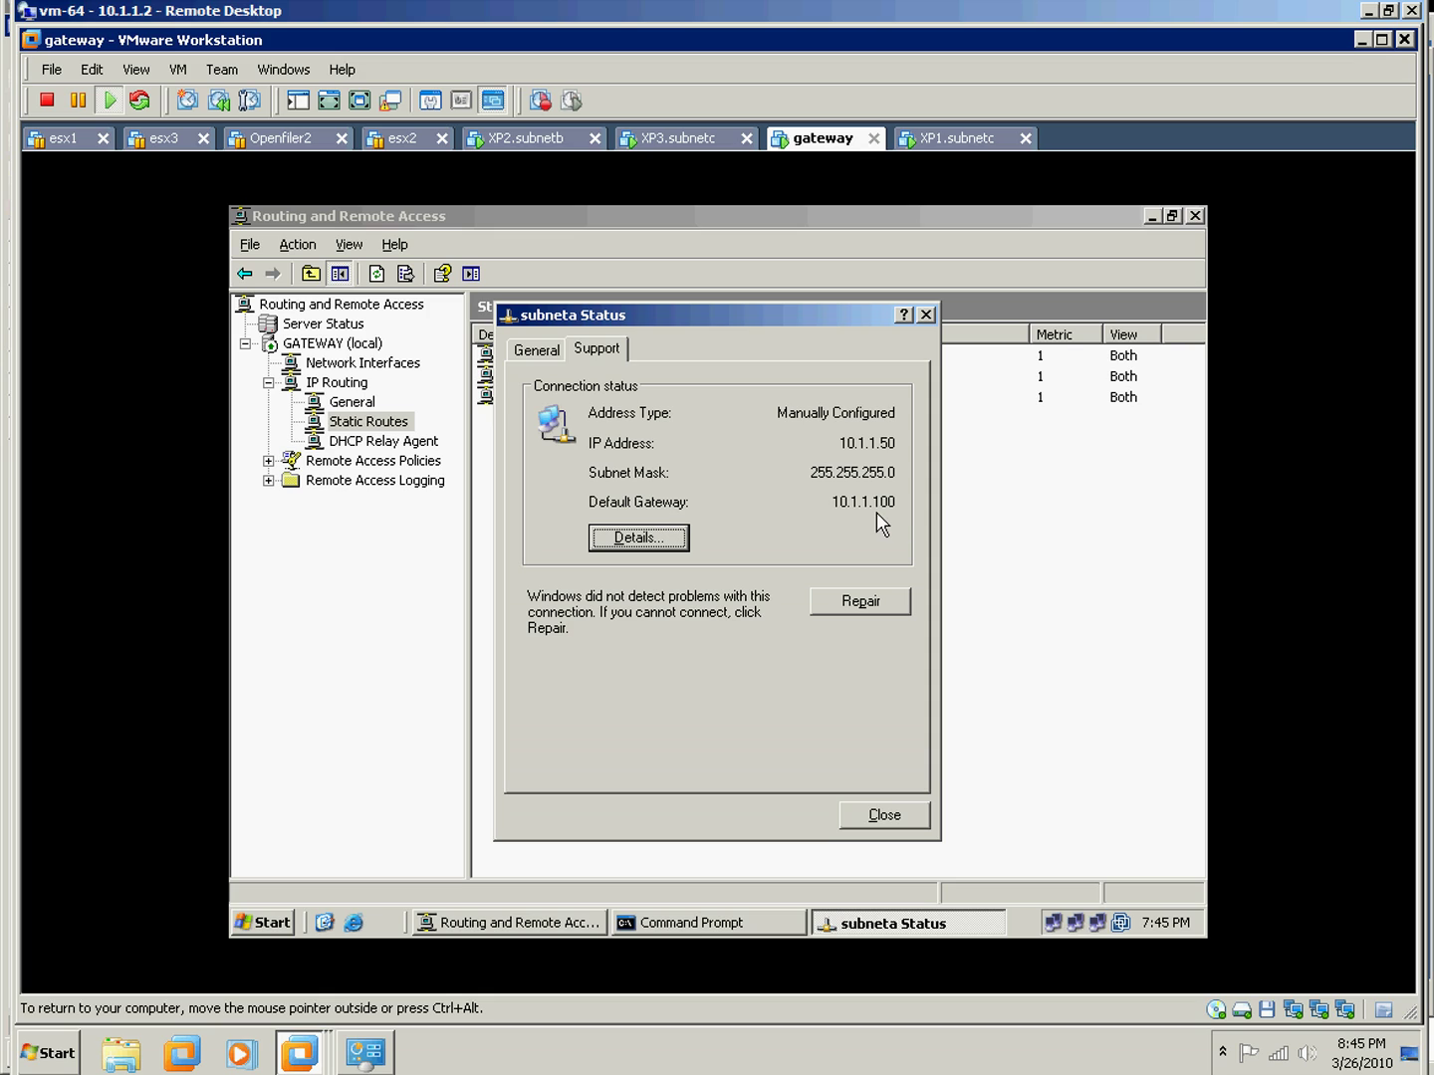
{"action": "left_click", "coordinate": [882, 817]}
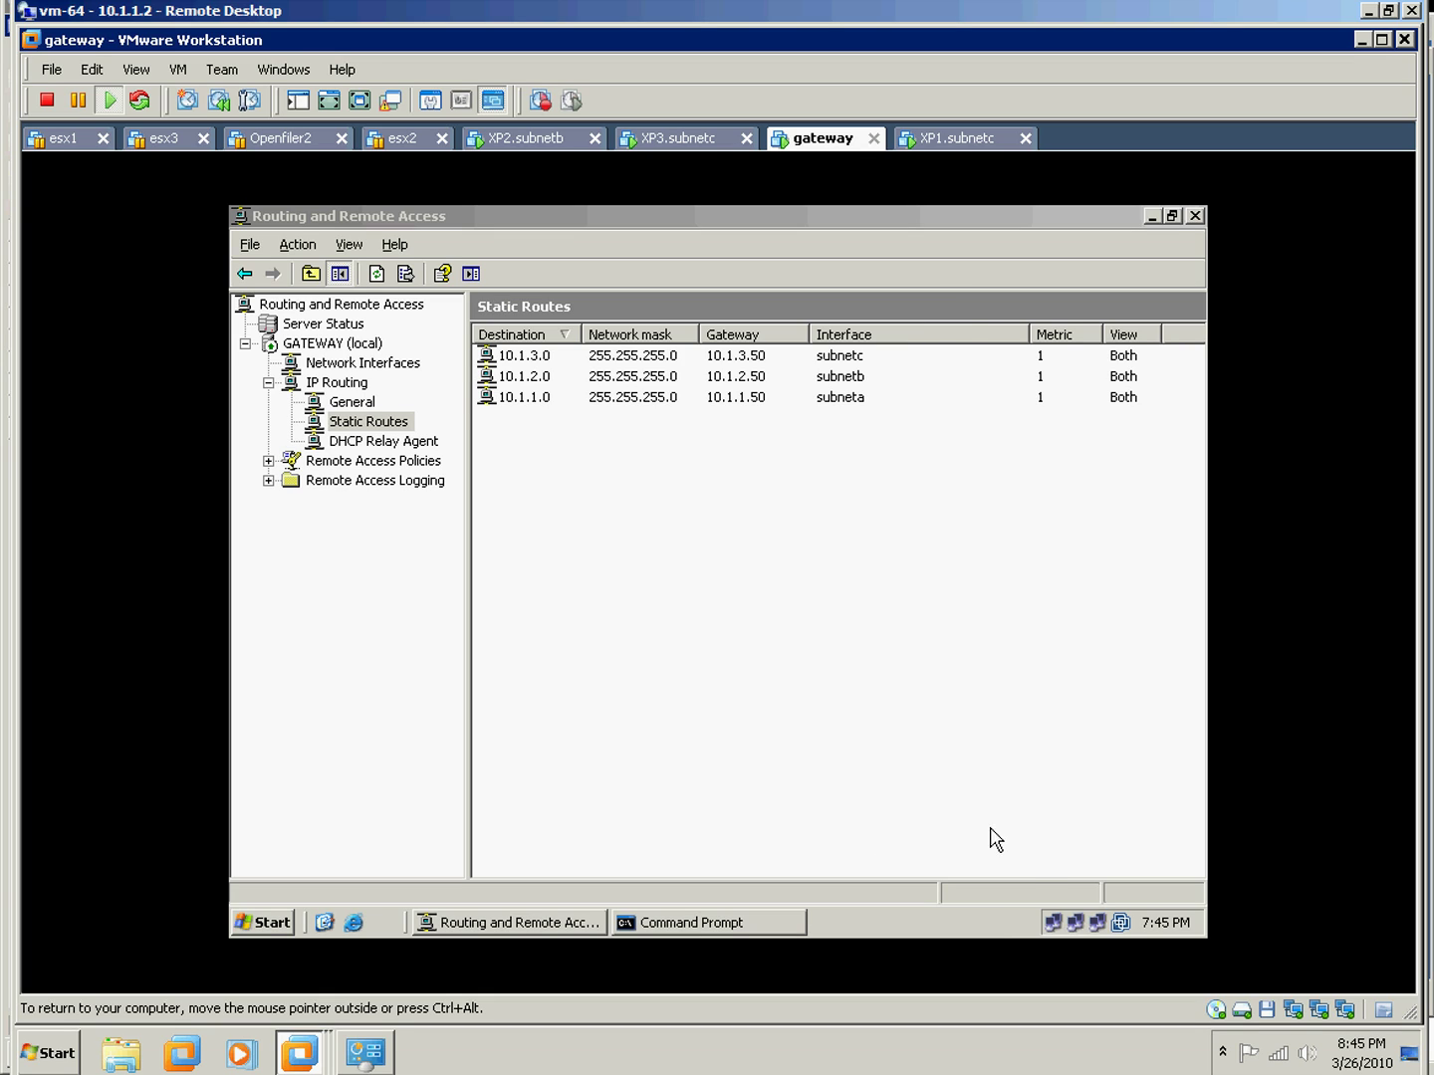
{"action": "double_click", "coordinate": [1097, 922]}
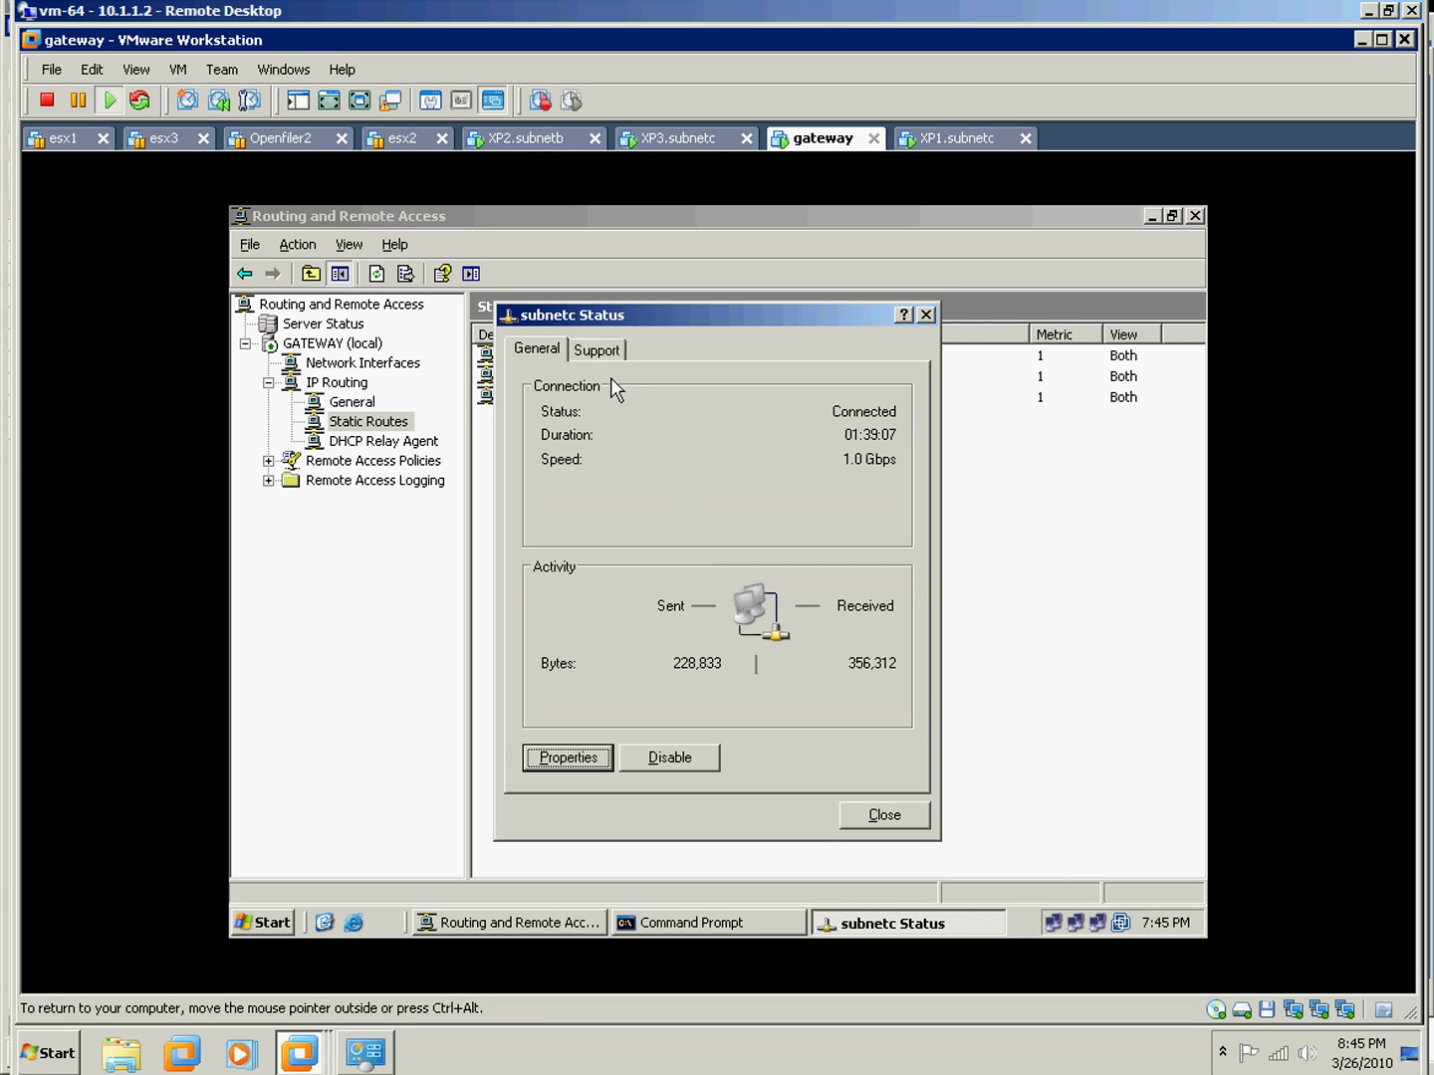
{"action": "left_click", "coordinate": [608, 350]}
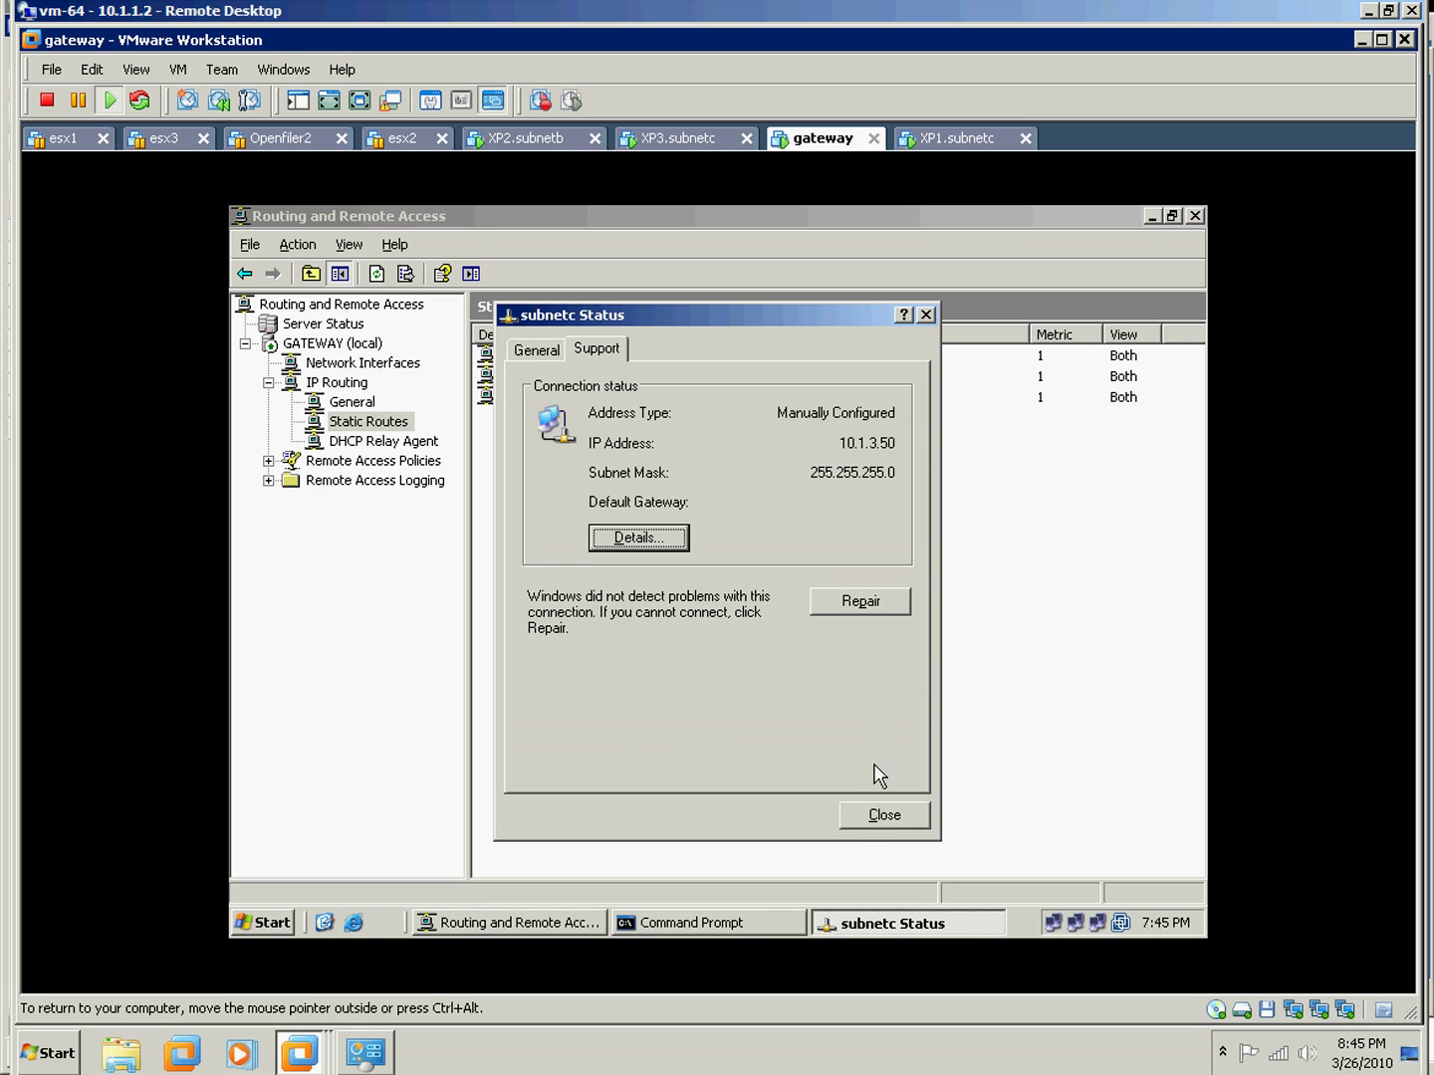
{"action": "left_click", "coordinate": [865, 816]}
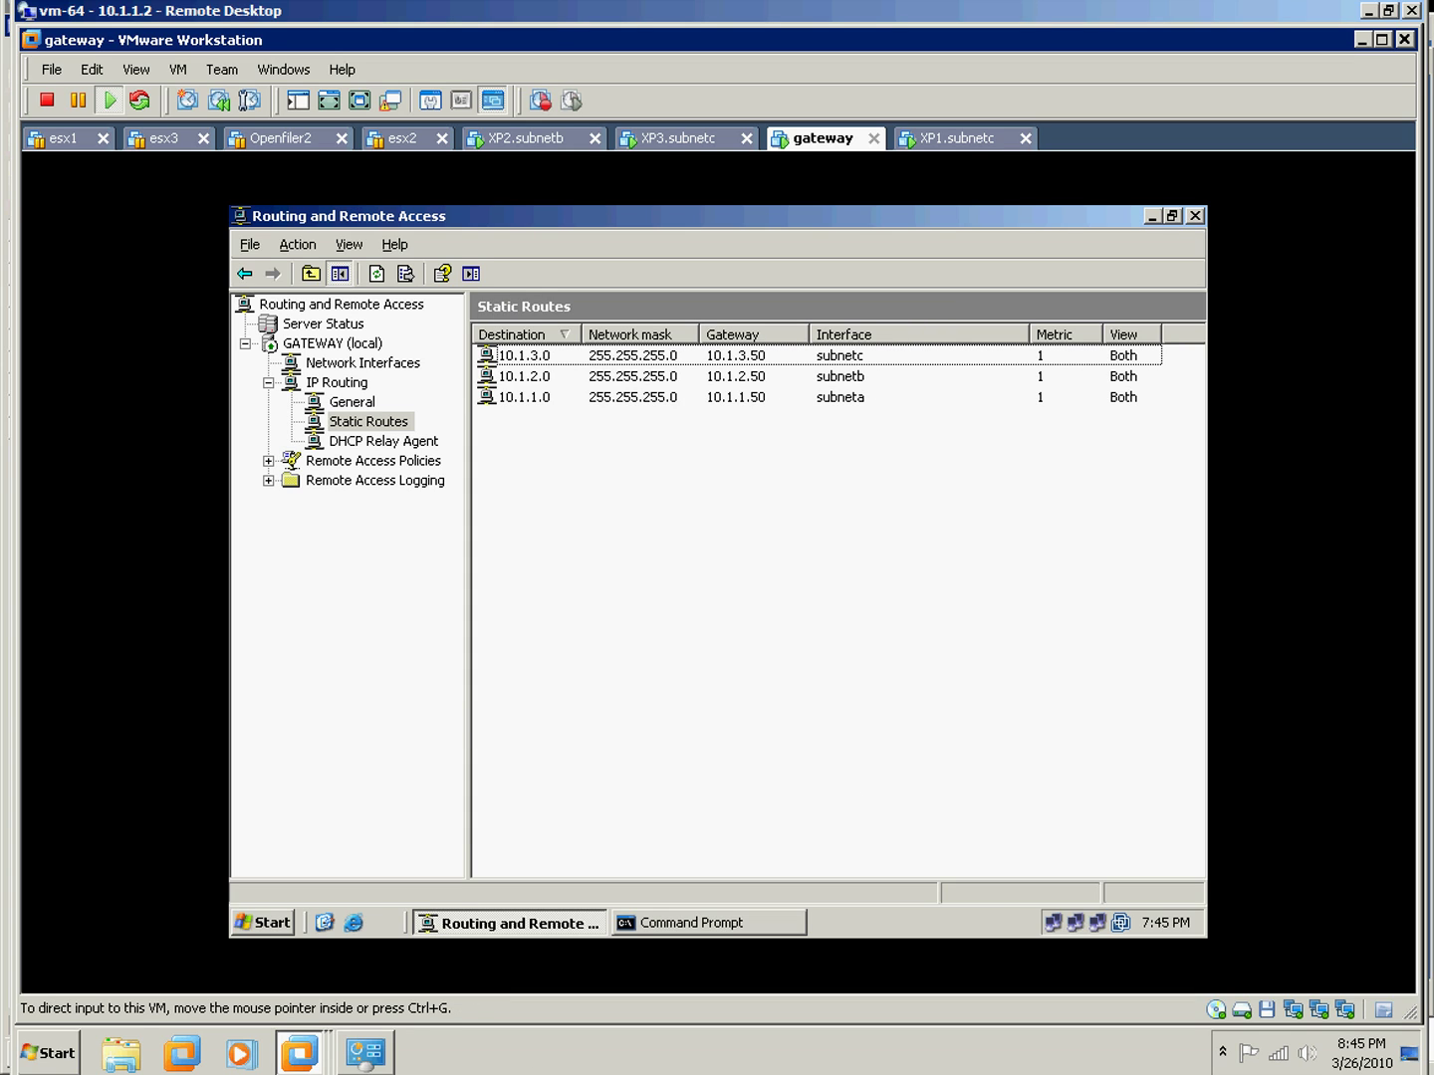
{"action": "key", "text": "alt+Tab"}
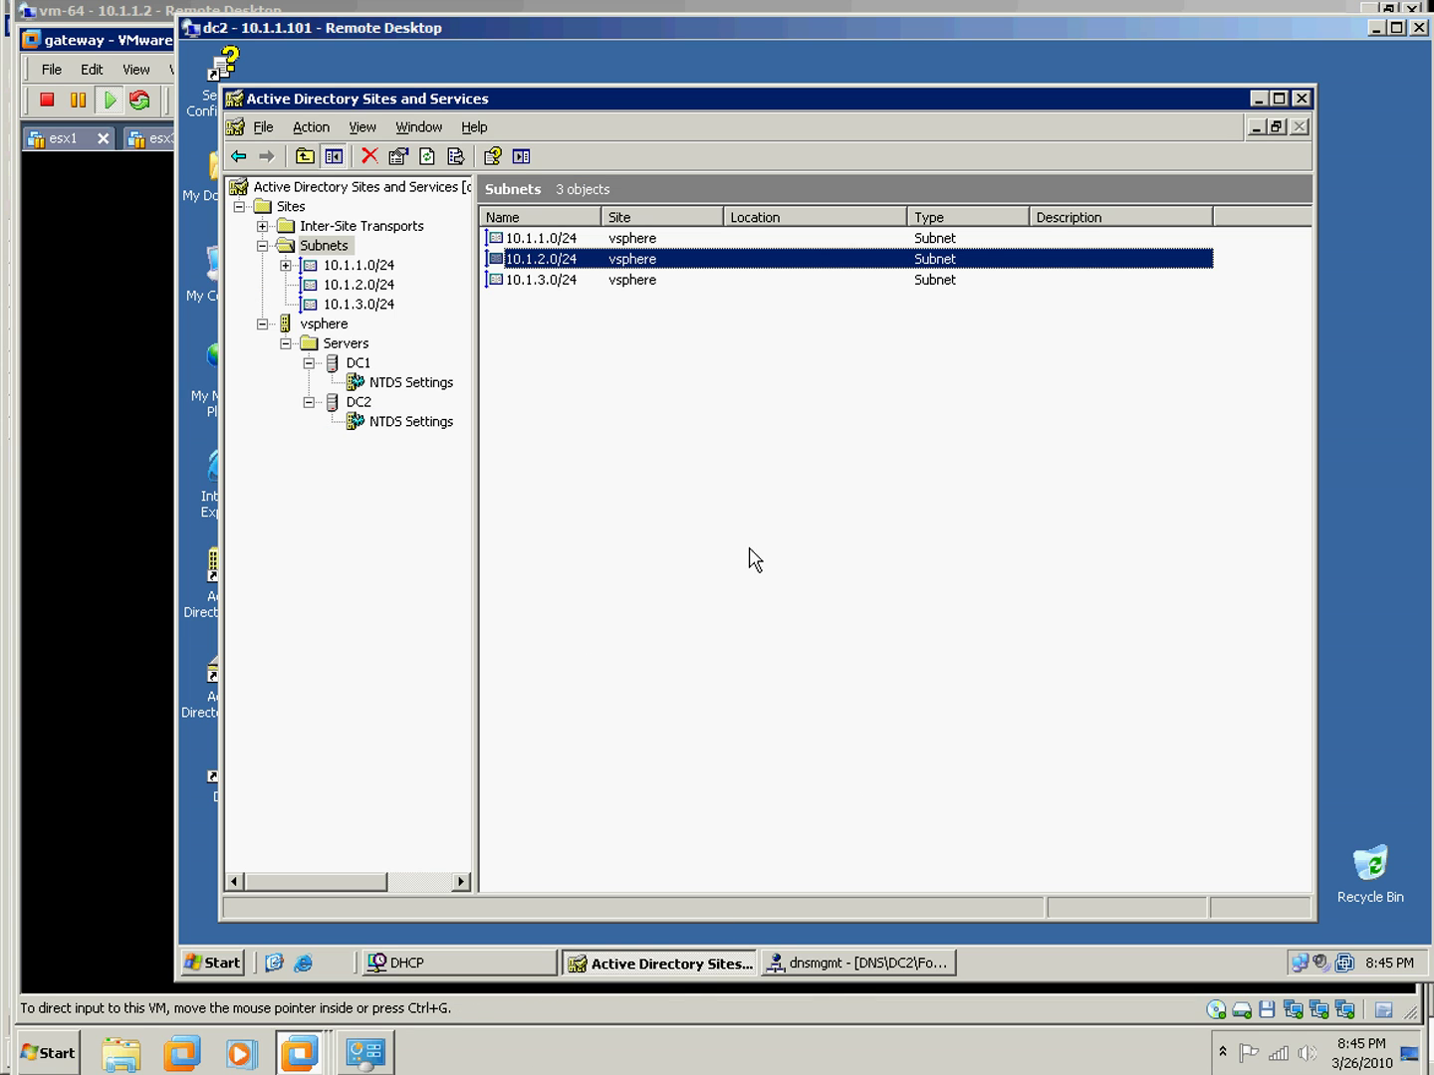
{"action": "left_click", "coordinate": [464, 966]}
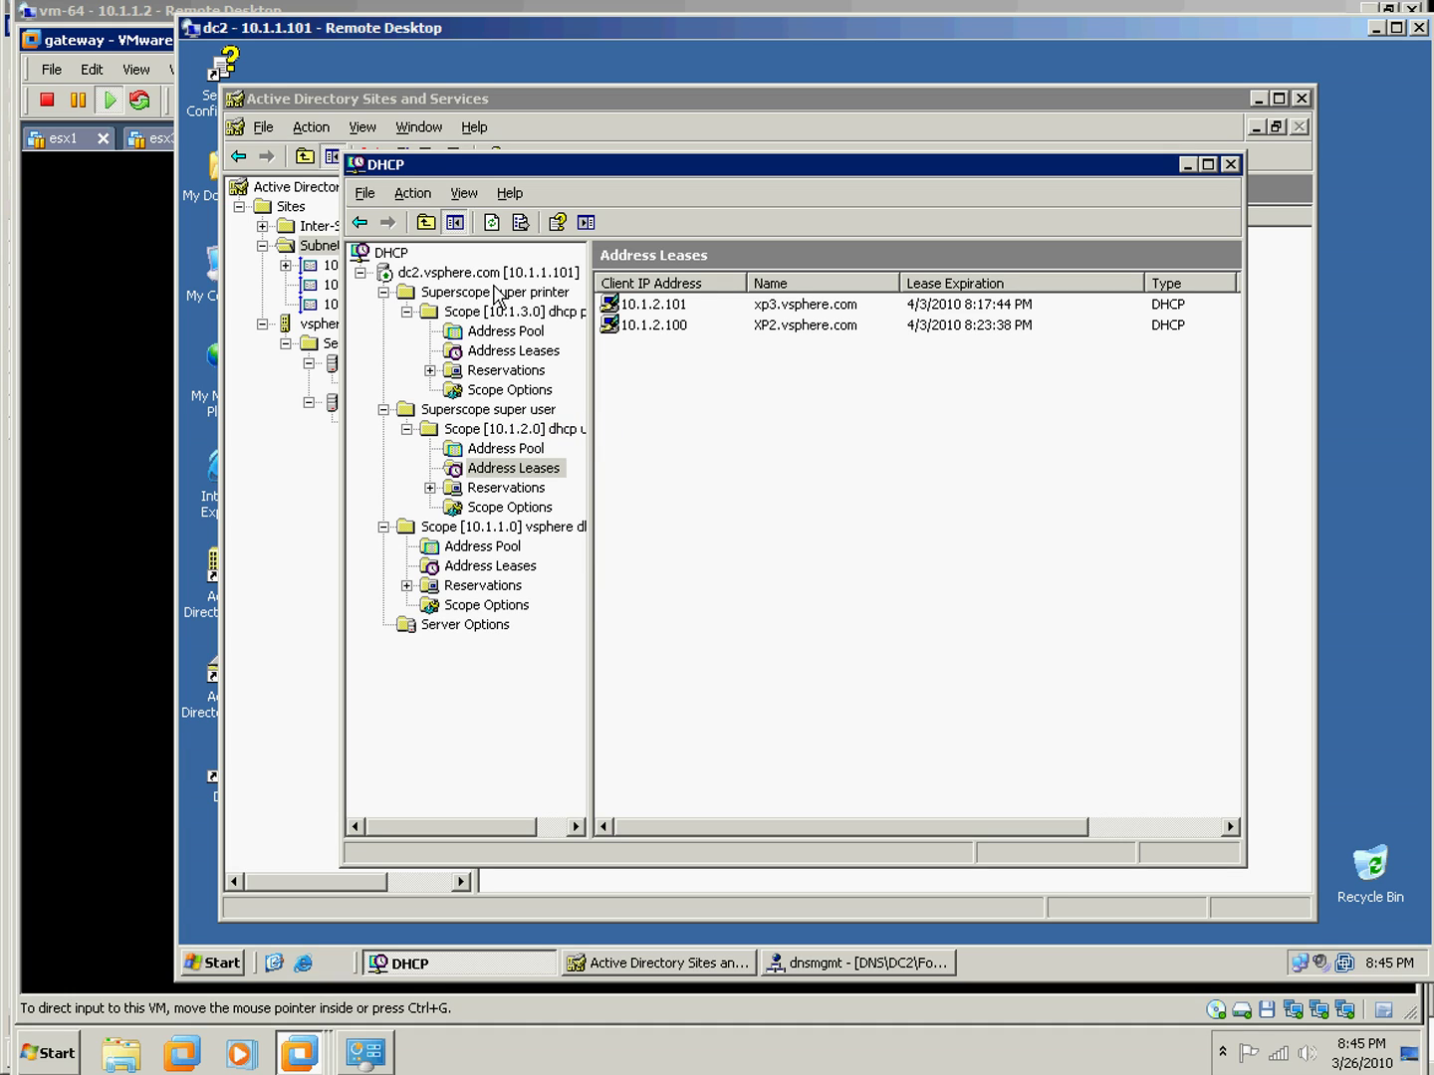
{"action": "left_click", "coordinate": [408, 311]}
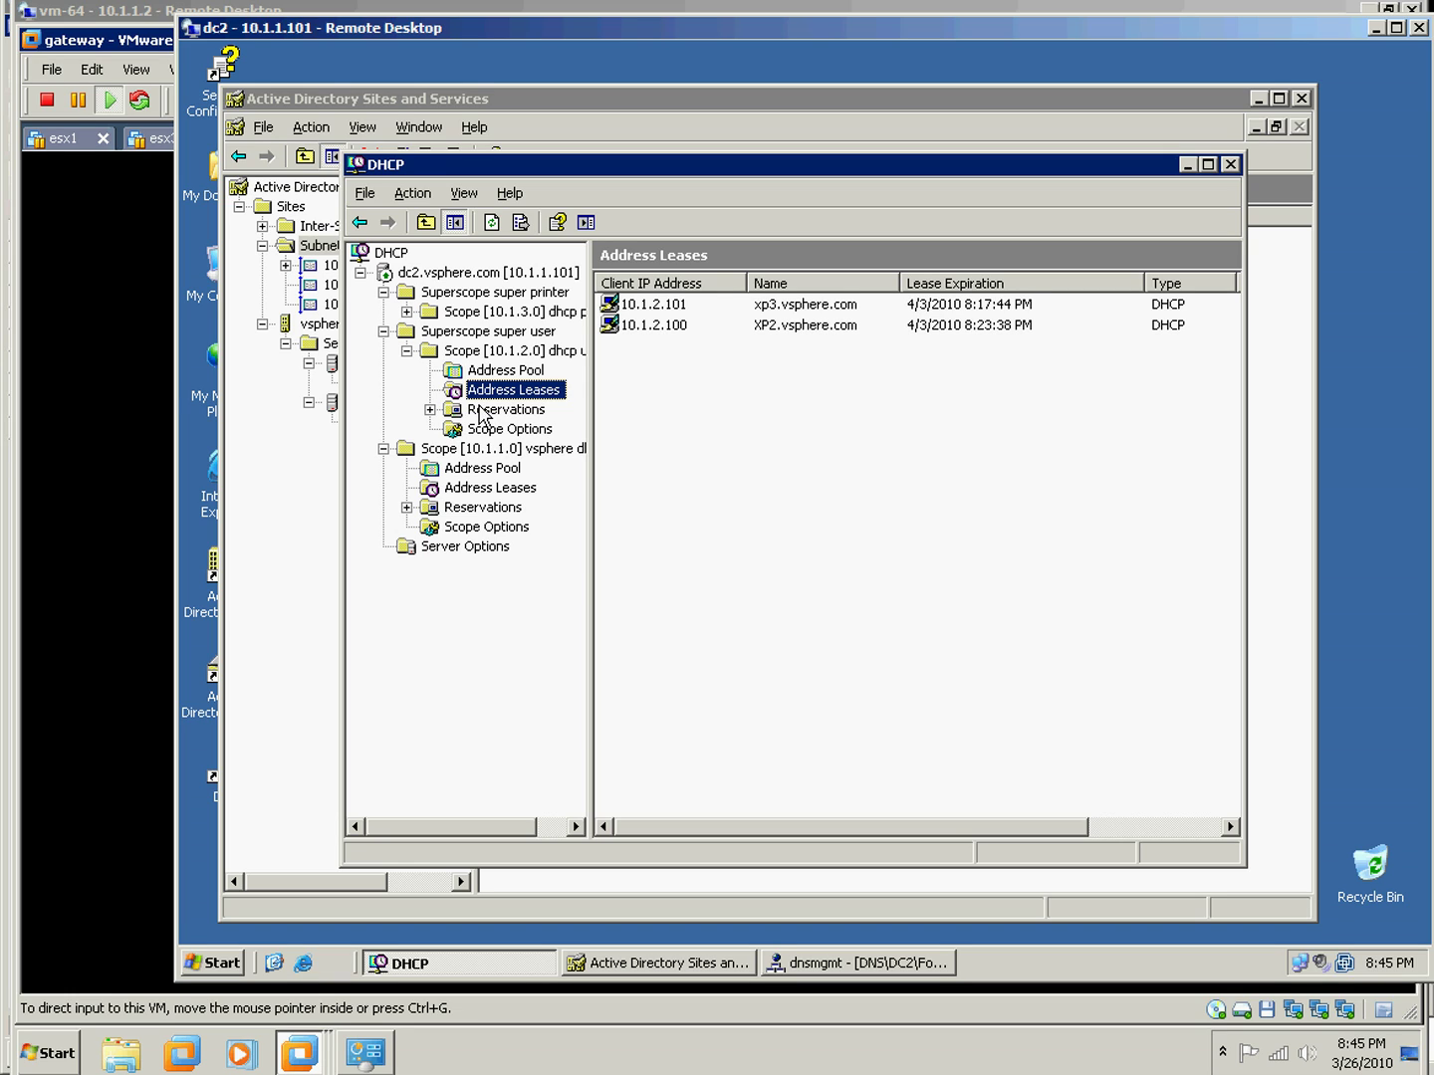
{"action": "left_click", "coordinate": [466, 355]}
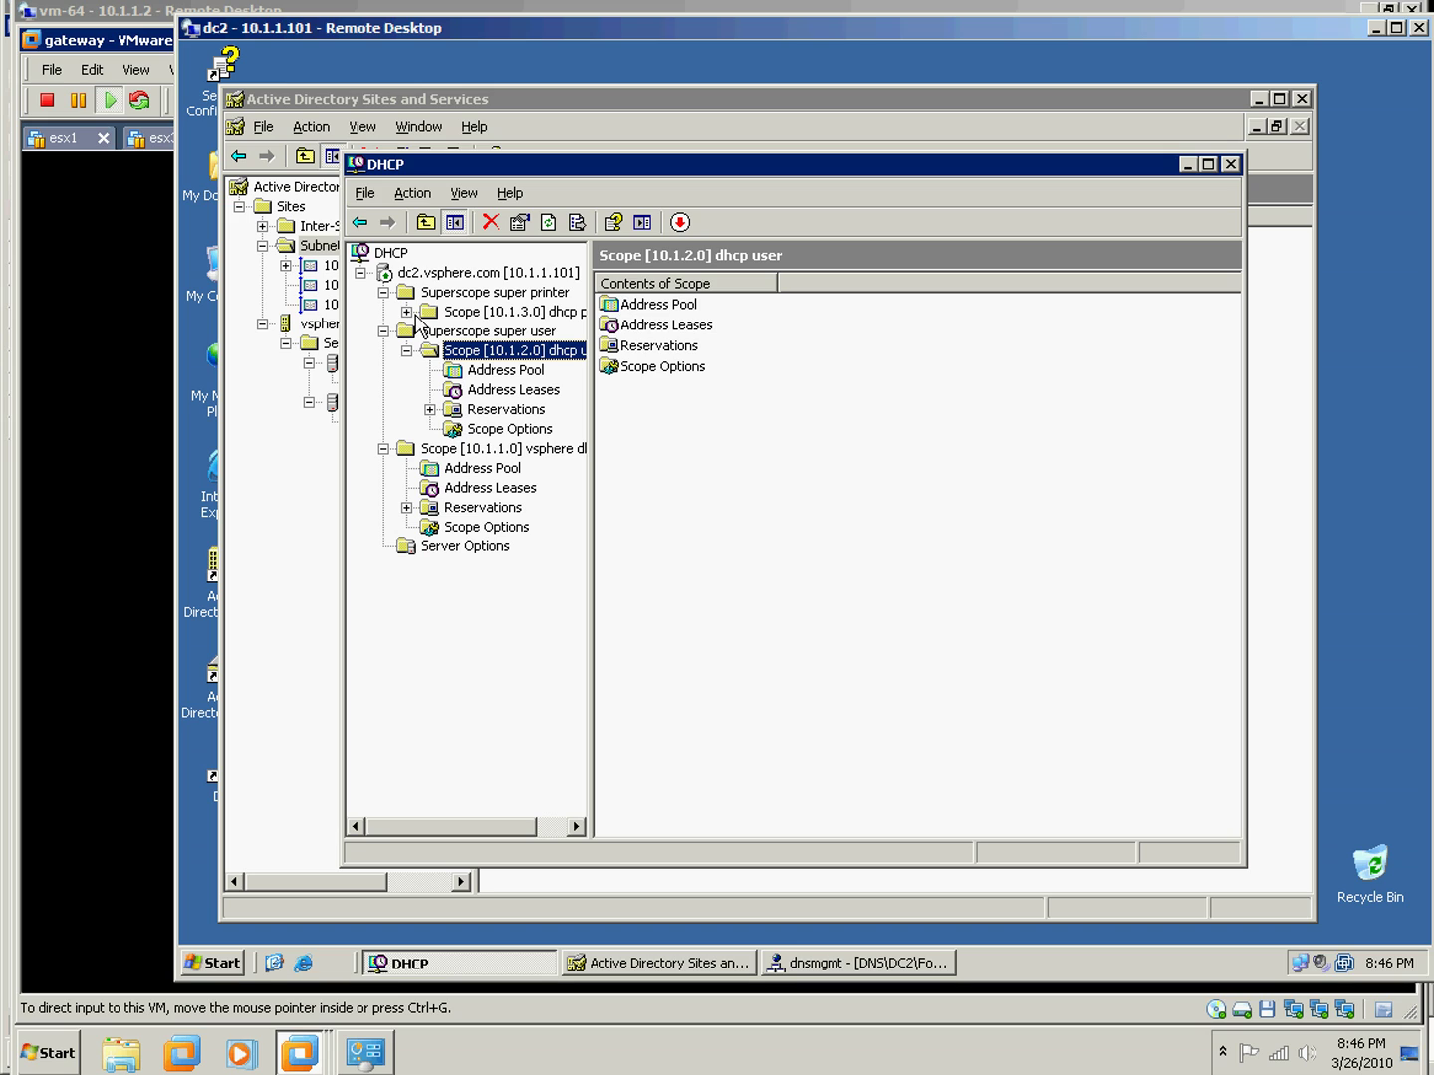
{"action": "left_click", "coordinate": [406, 312]}
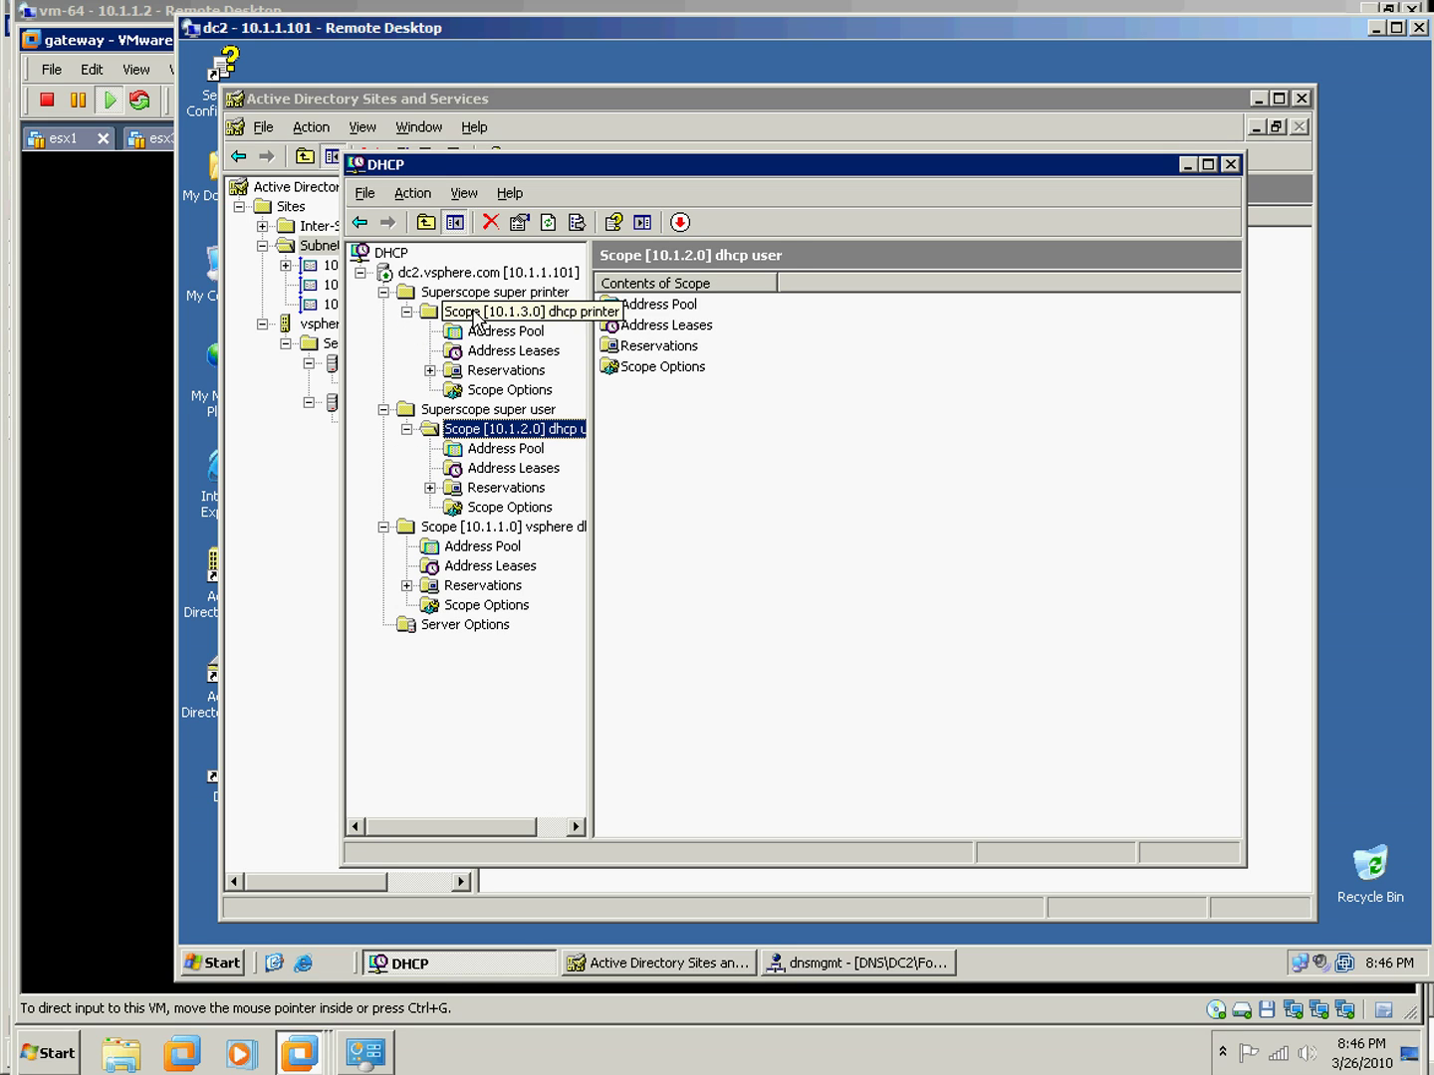
{"action": "left_click", "coordinate": [476, 316]}
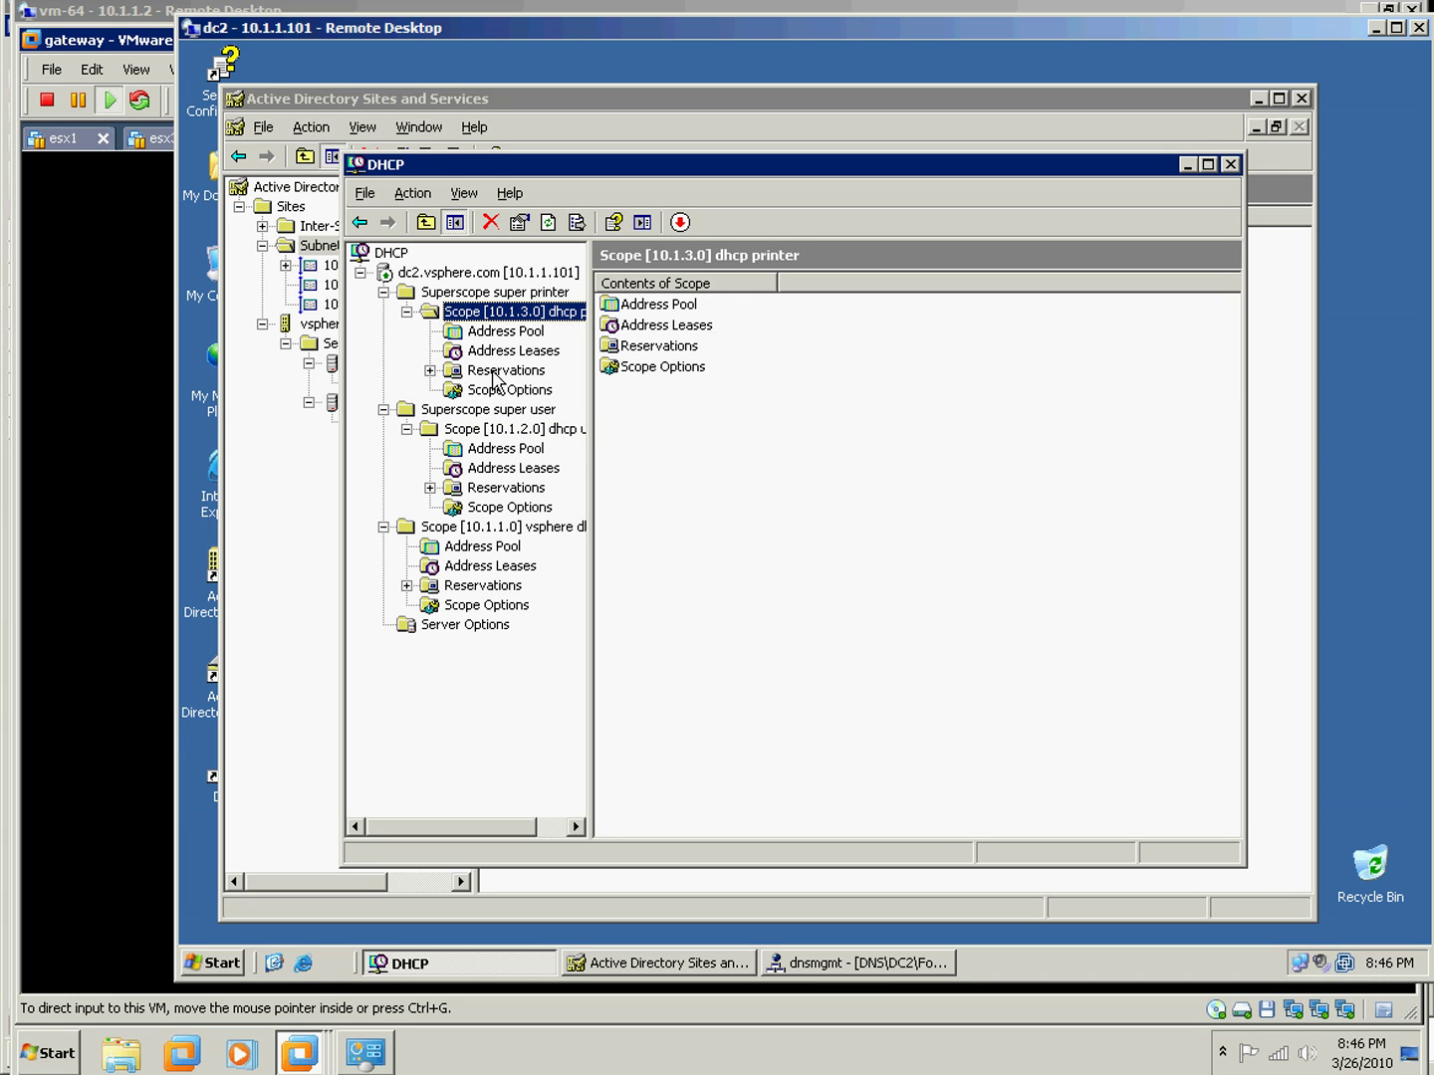
{"action": "left_click", "coordinate": [469, 276]}
{"action": "right_click", "coordinate": [469, 277]}
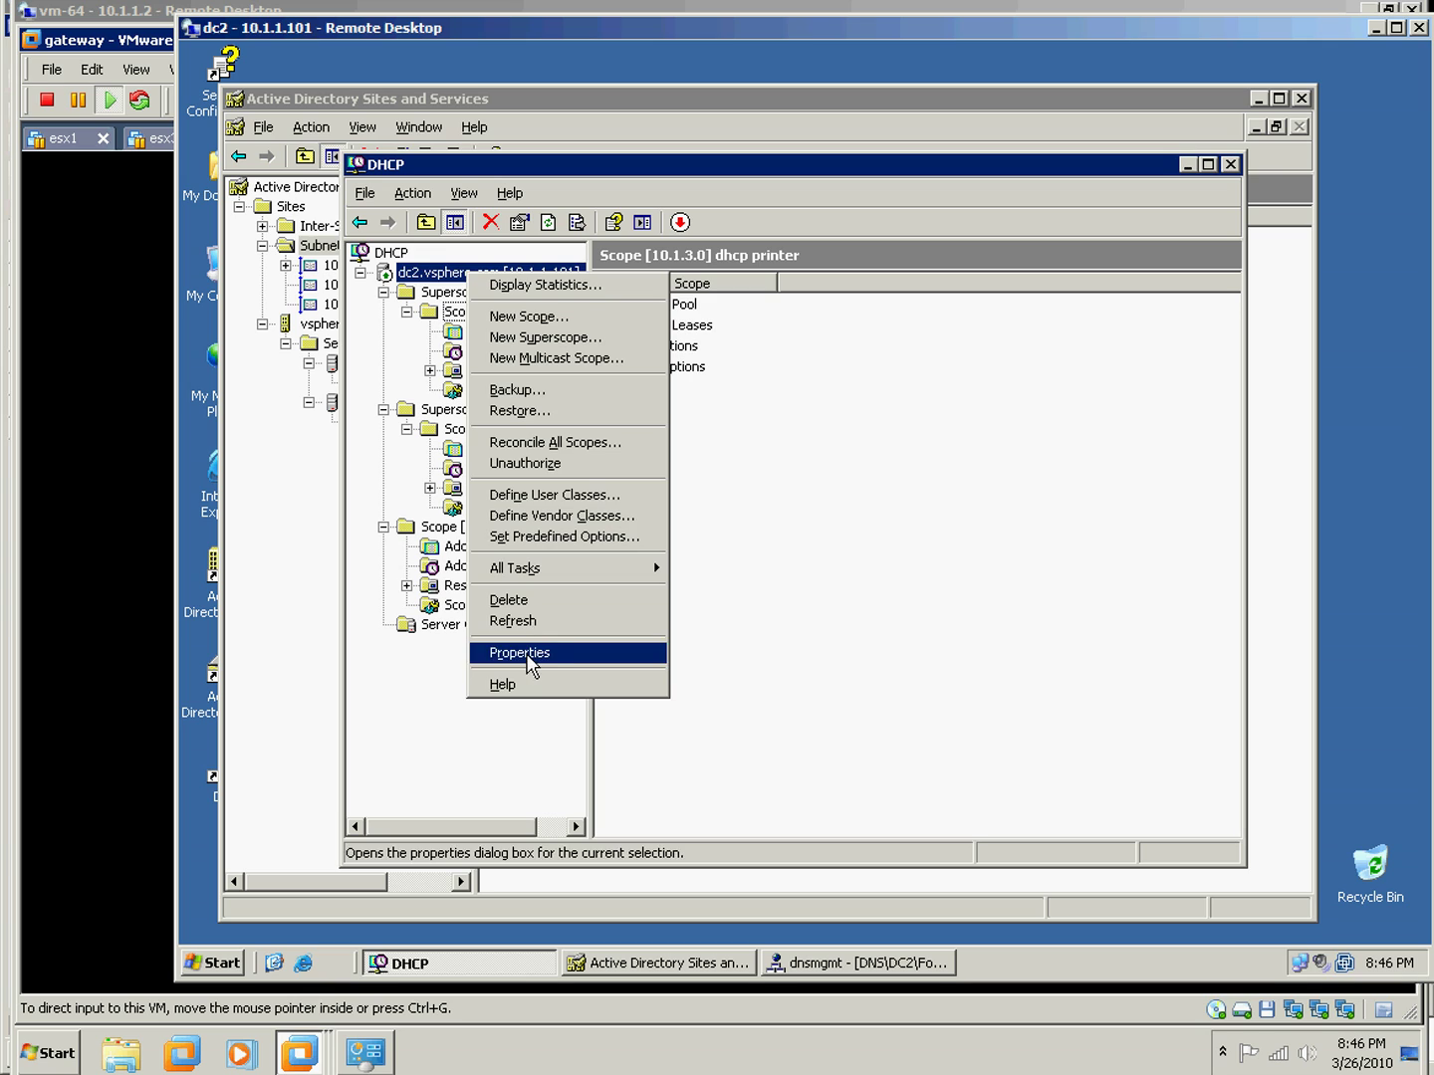
{"action": "left_click", "coordinate": [543, 649]}
{"action": "left_click", "coordinate": [649, 323]}
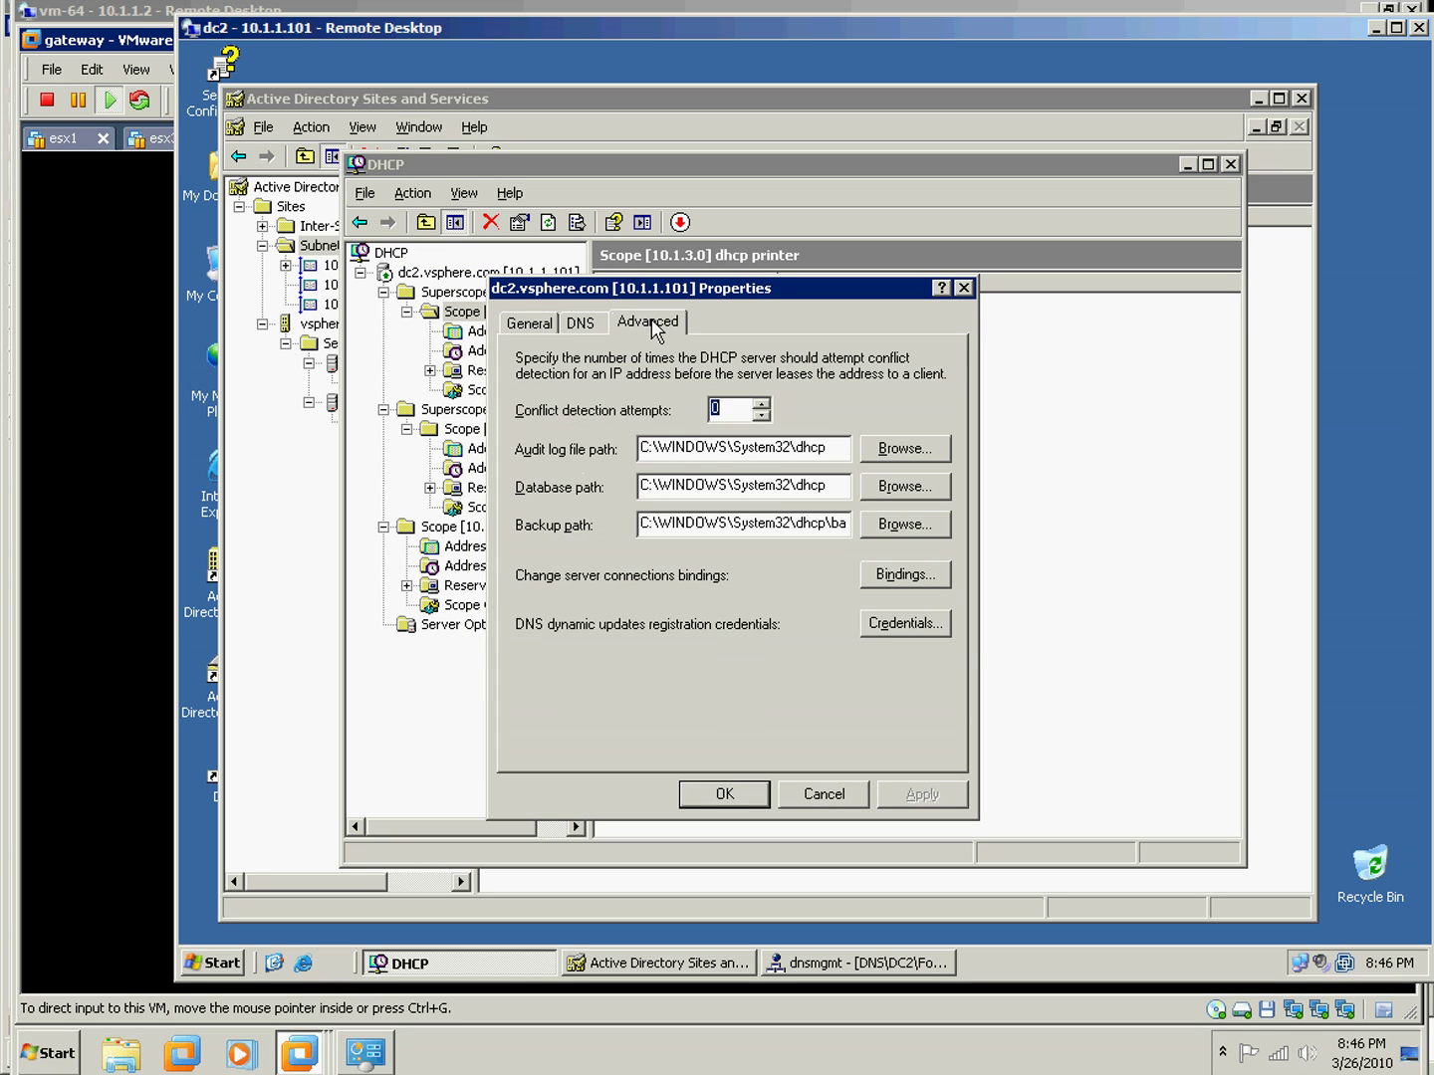
{"action": "left_click", "coordinate": [884, 626]}
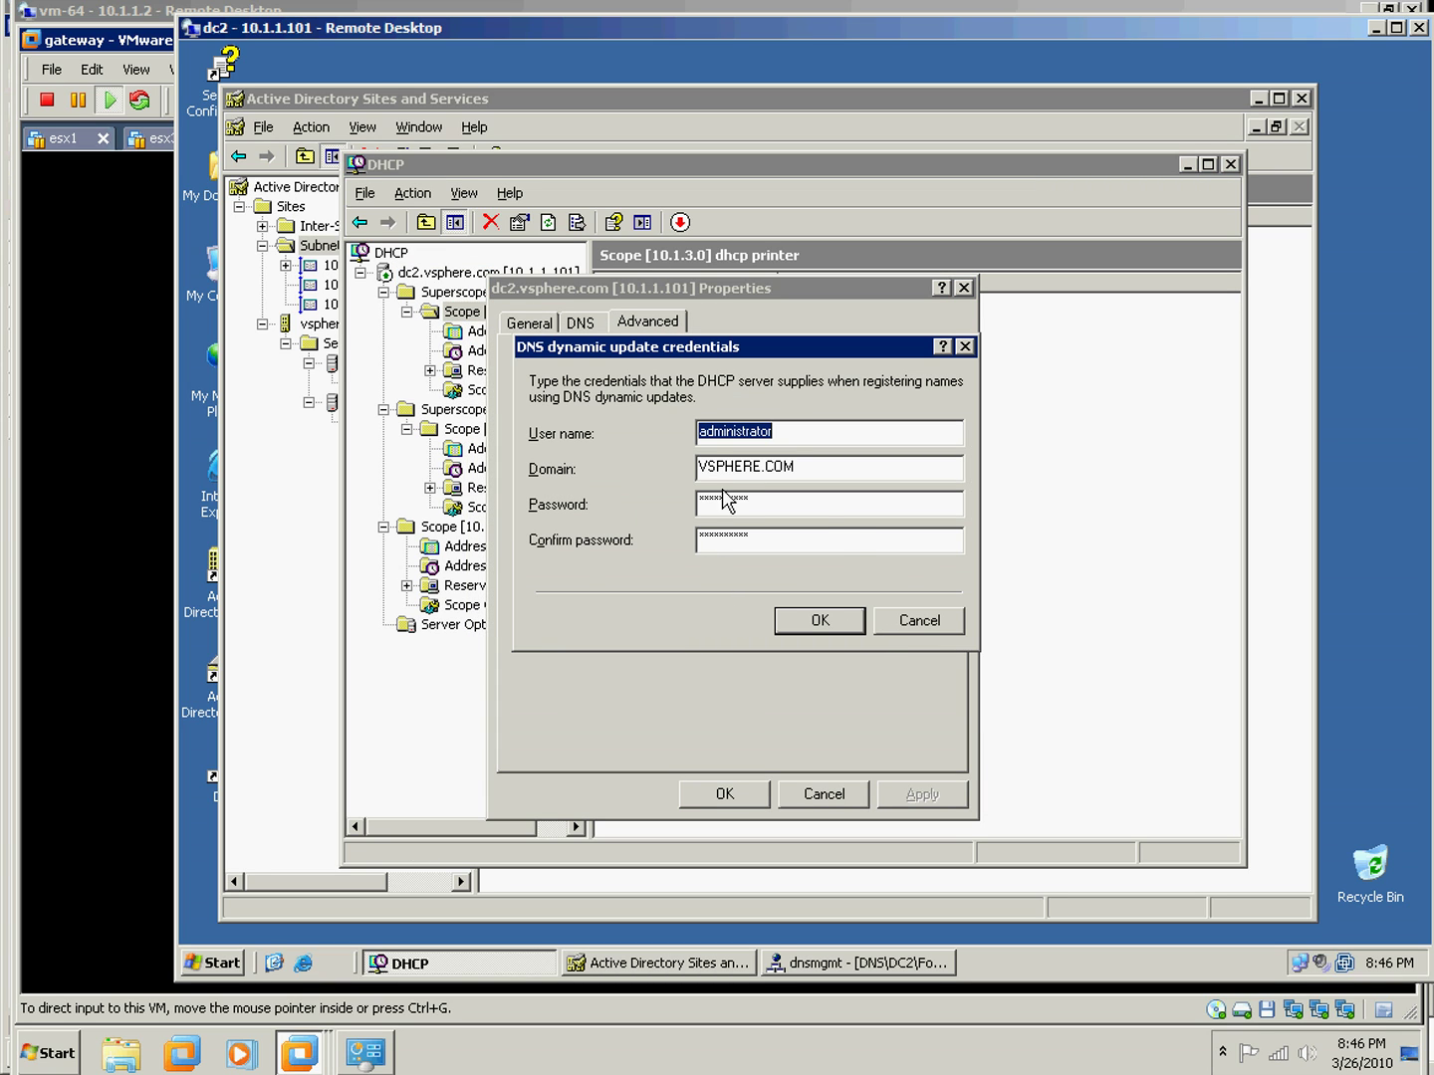
{"action": "left_click", "coordinate": [835, 621]}
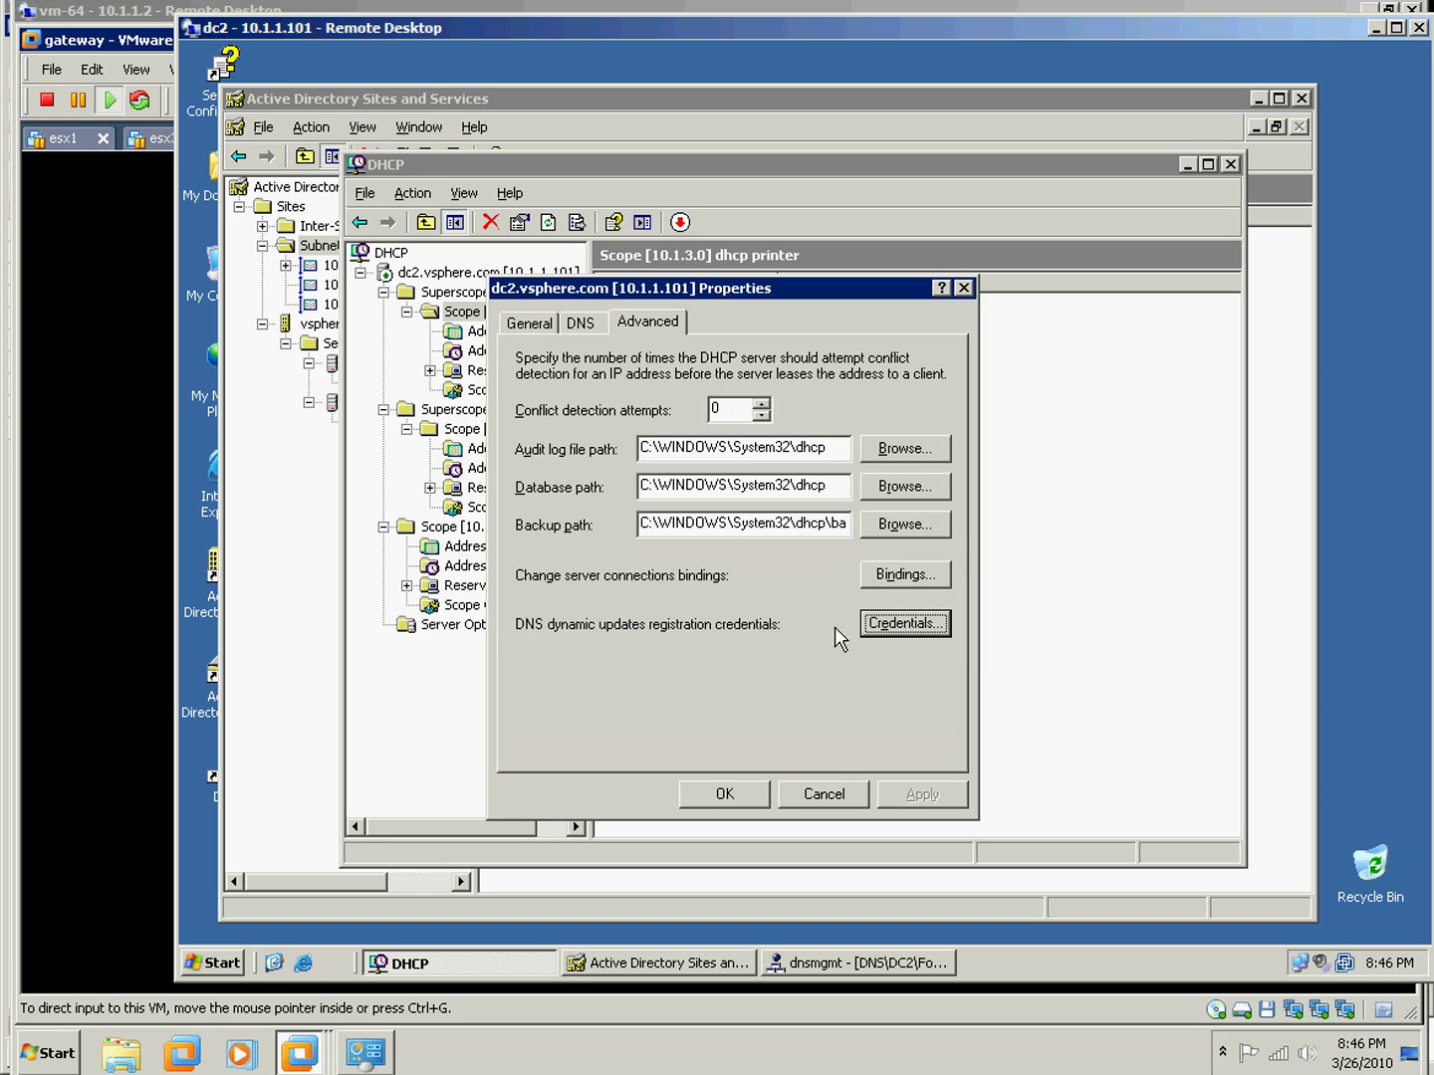
{"action": "left_click", "coordinate": [825, 794]}
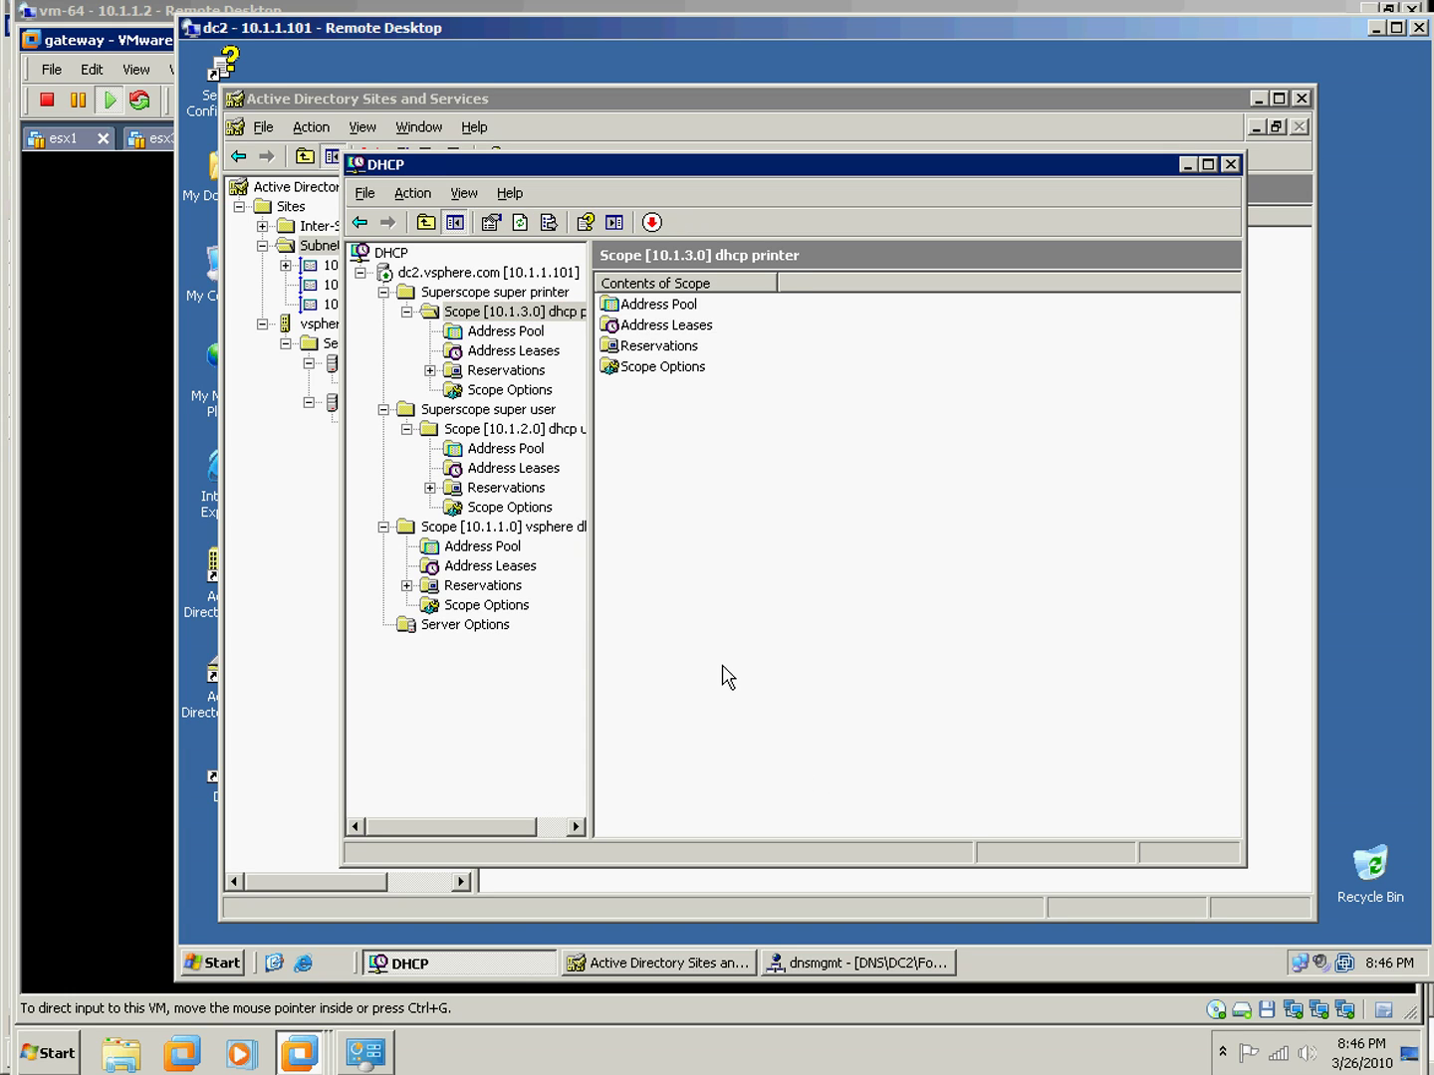
{"action": "key", "text": "alt+Tab"}
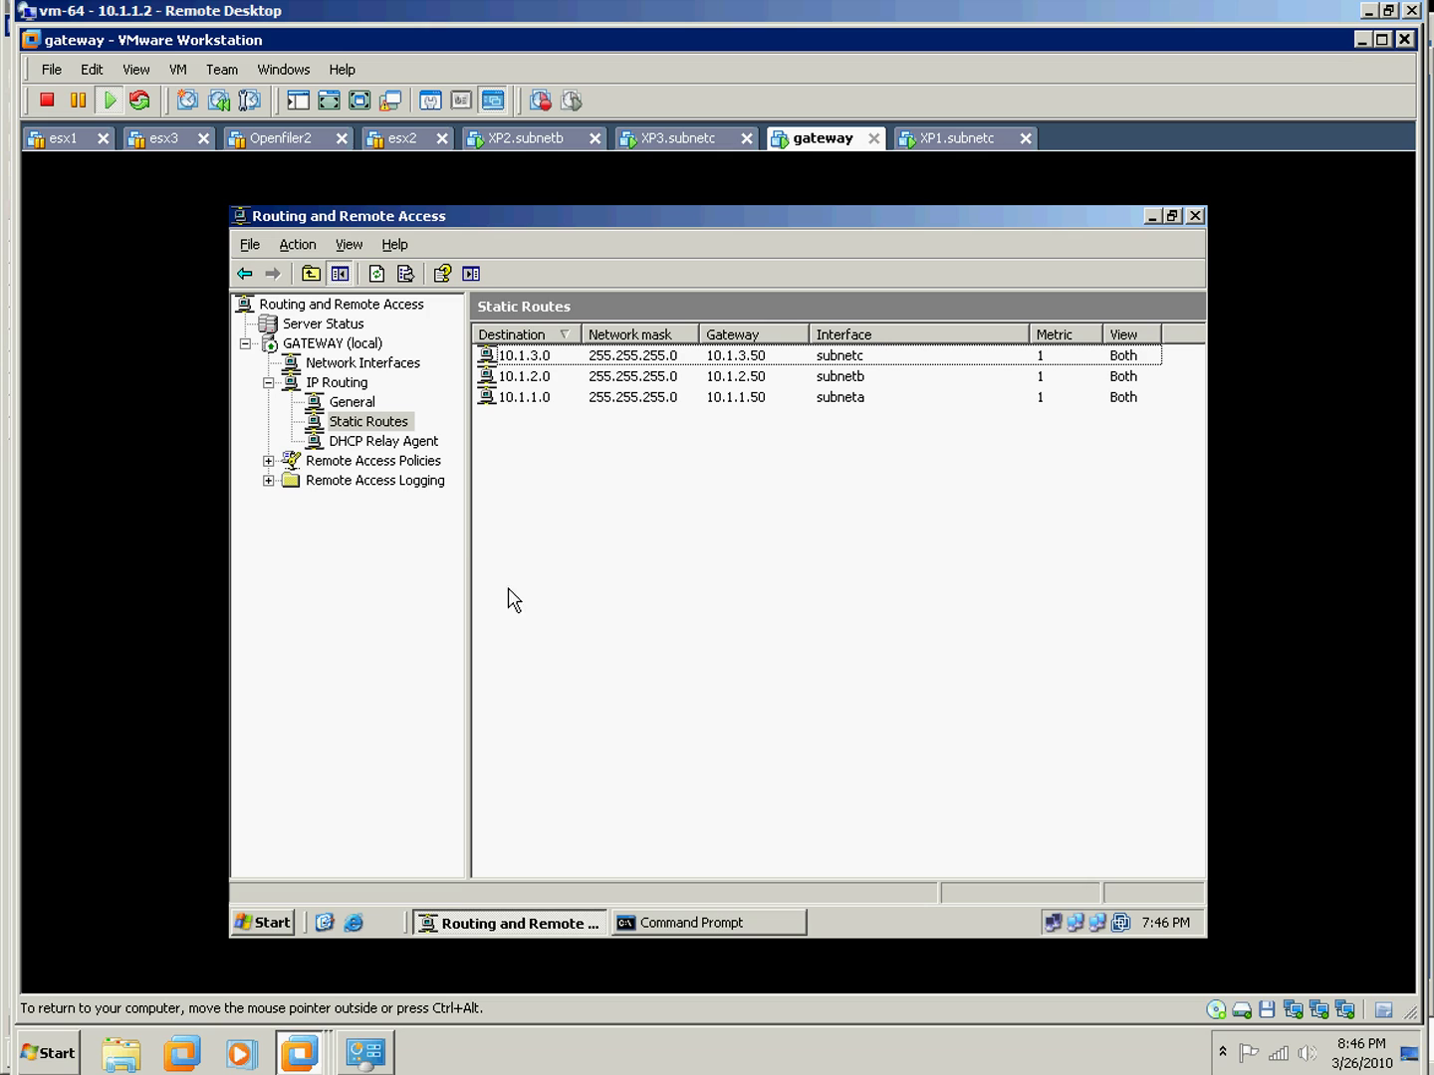
- Inspect the DHCP Relay Agent properties with relay server 10.1.1.101, leaving them unchanged
{"action": "left_click", "coordinate": [373, 450]}
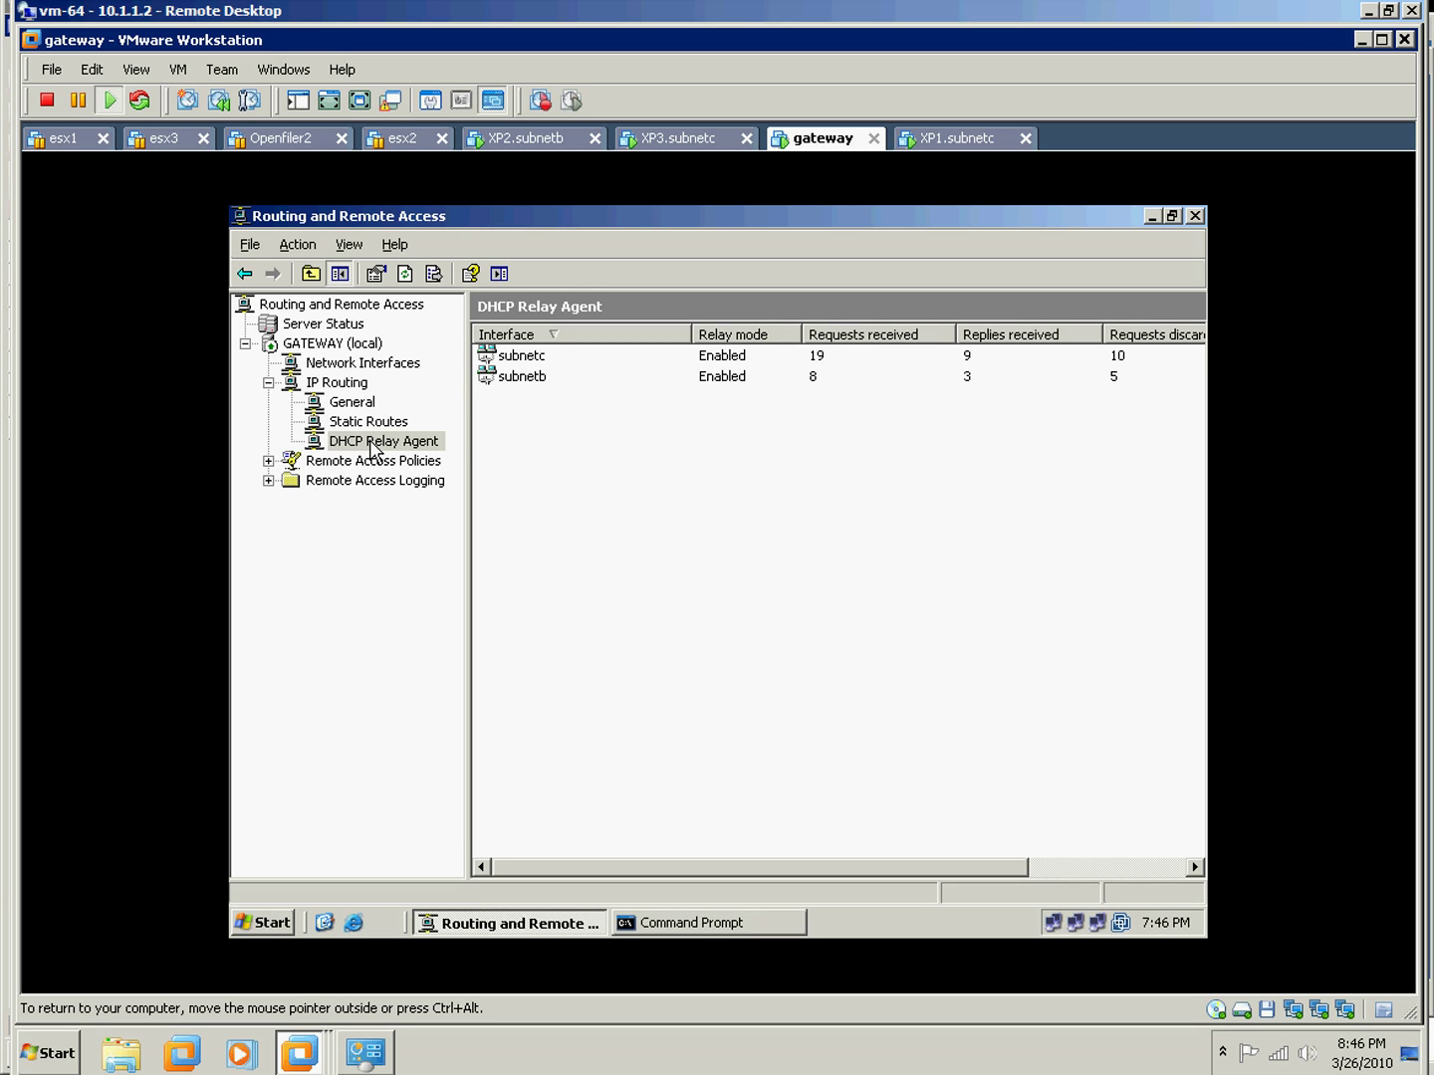
{"action": "right_click", "coordinate": [369, 441]}
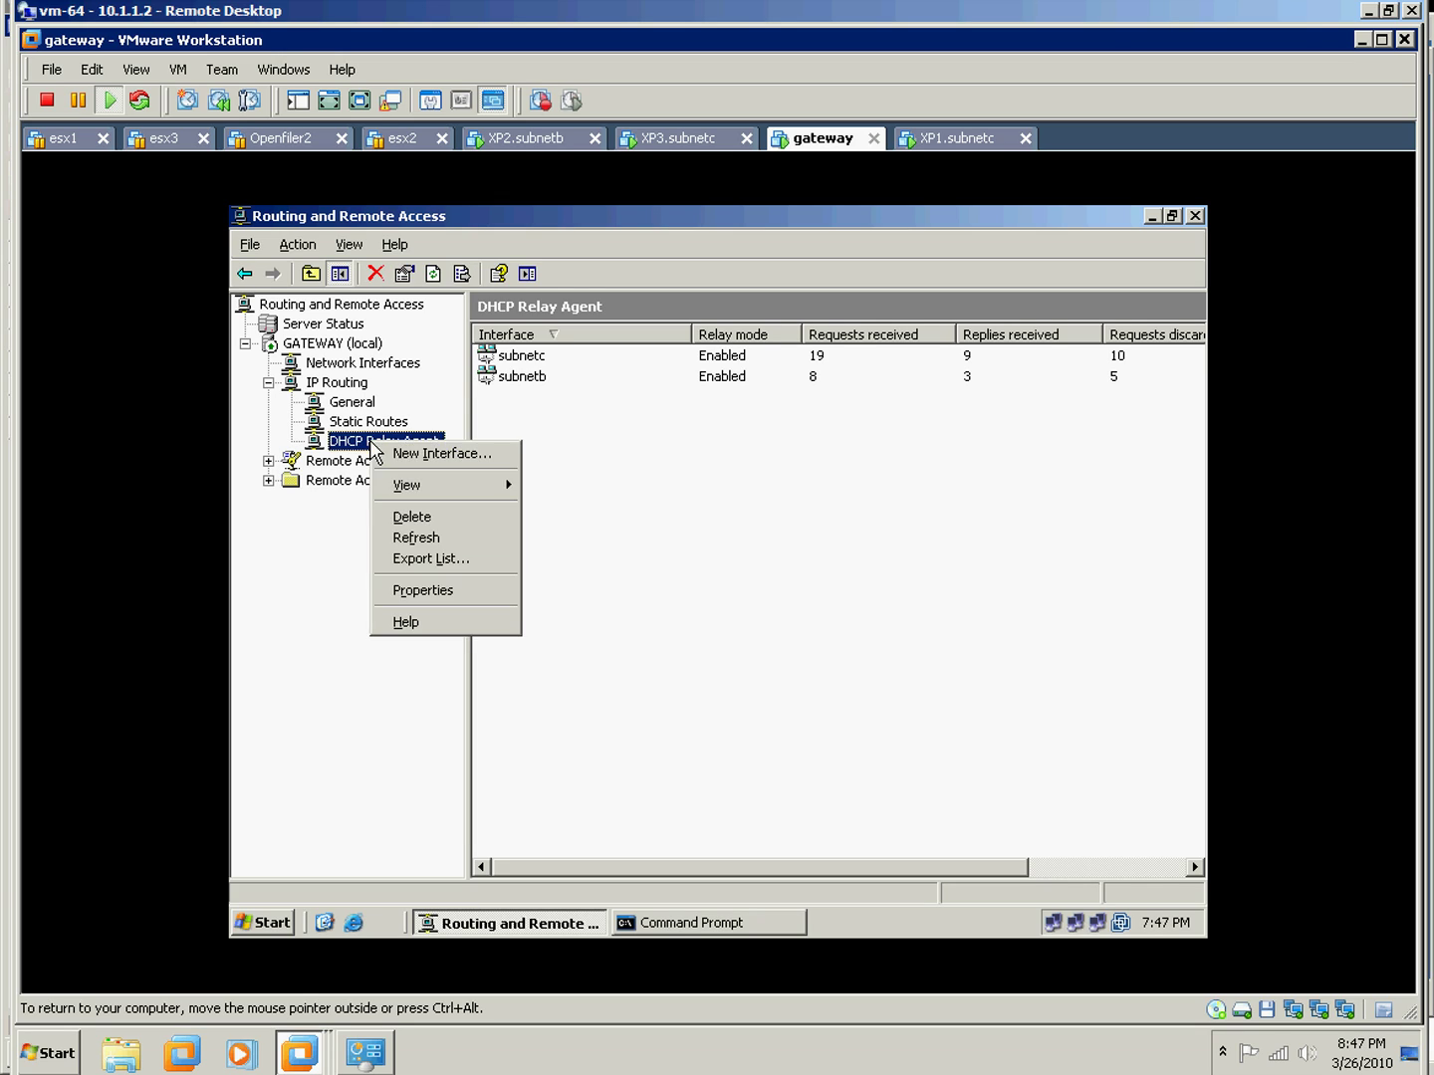
{"action": "left_click", "coordinate": [428, 588]}
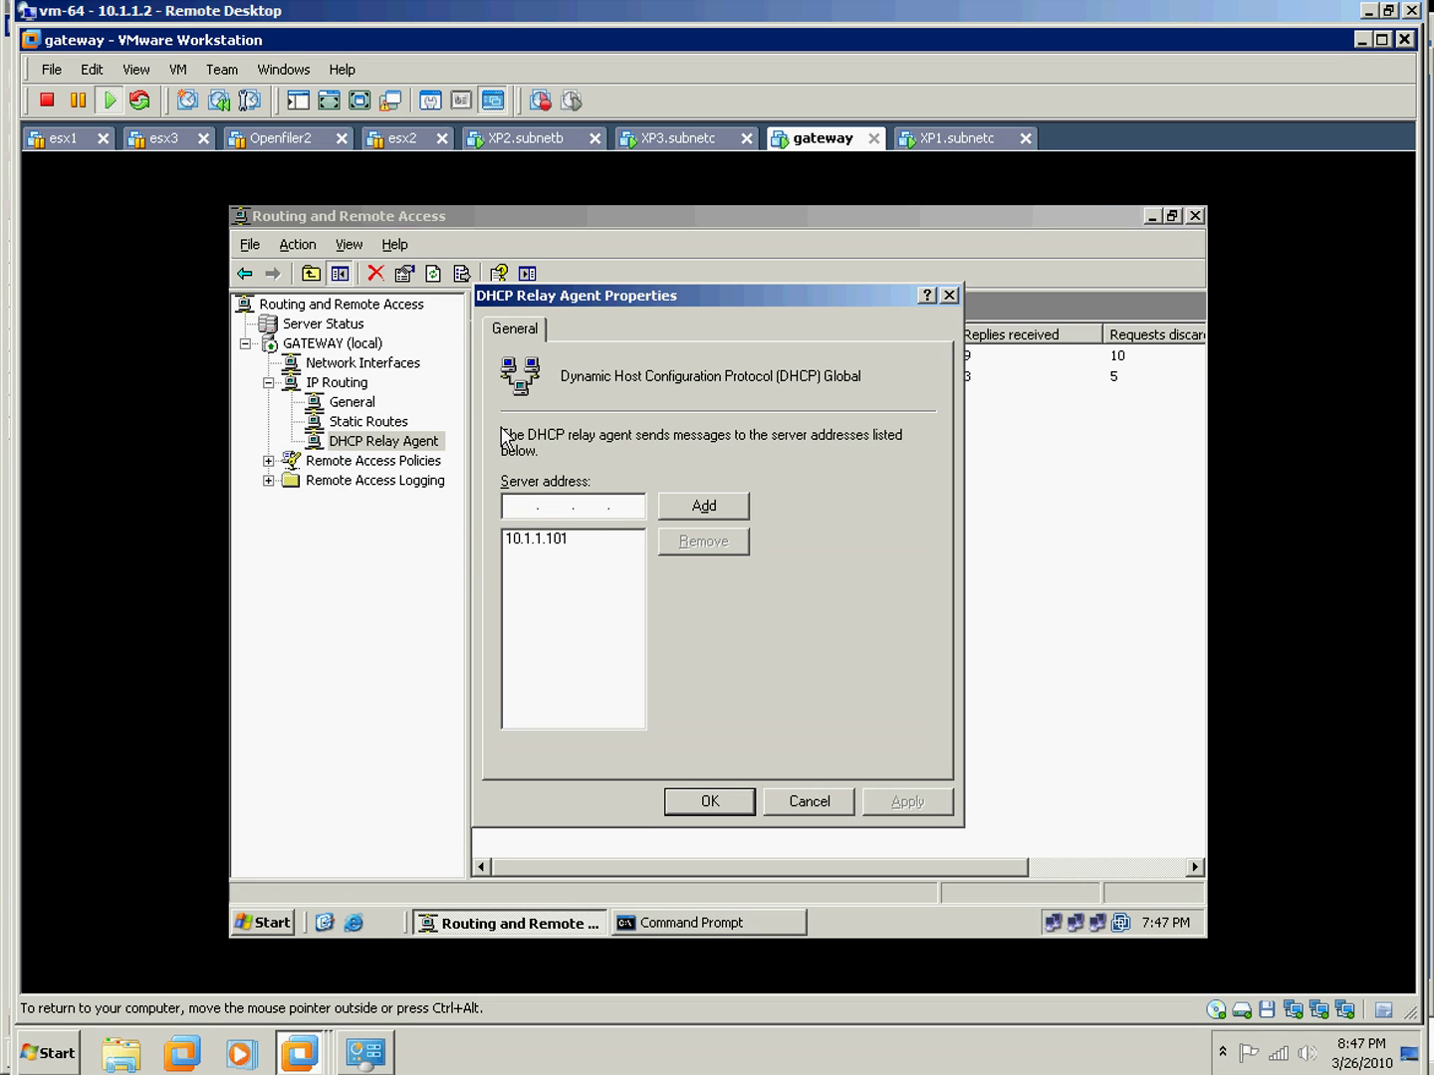
{"action": "left_click", "coordinate": [544, 546]}
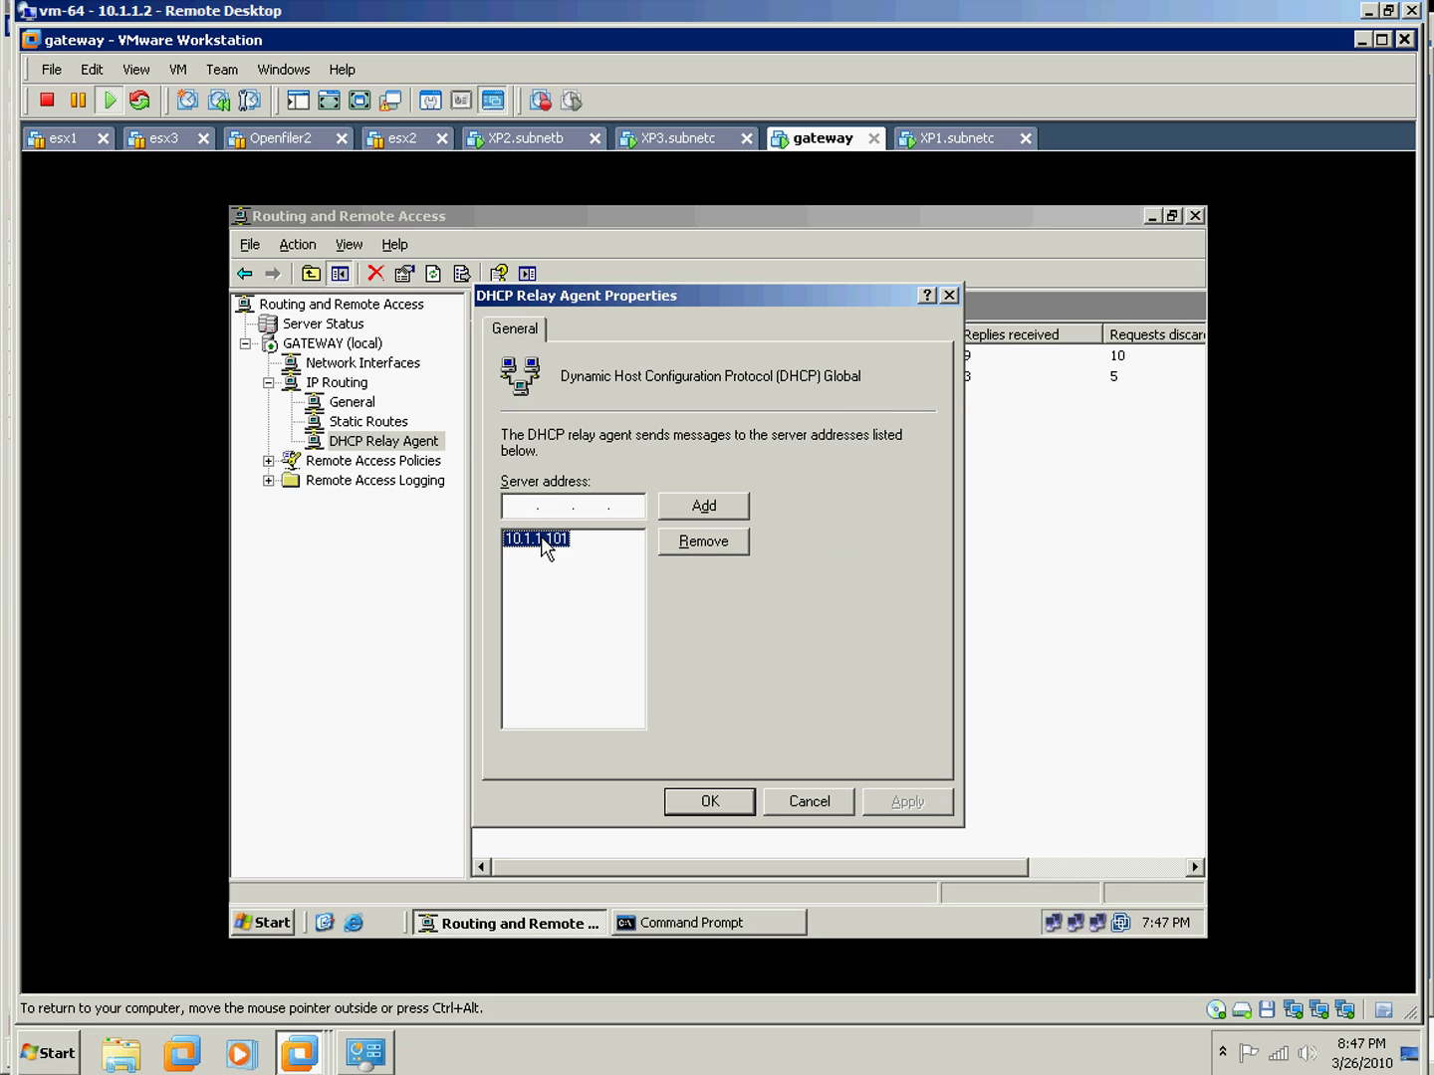
{"action": "left_click", "coordinate": [807, 803]}
- Check the subnetb and subnetc relay settings without changes
{"action": "right_click", "coordinate": [525, 418]}
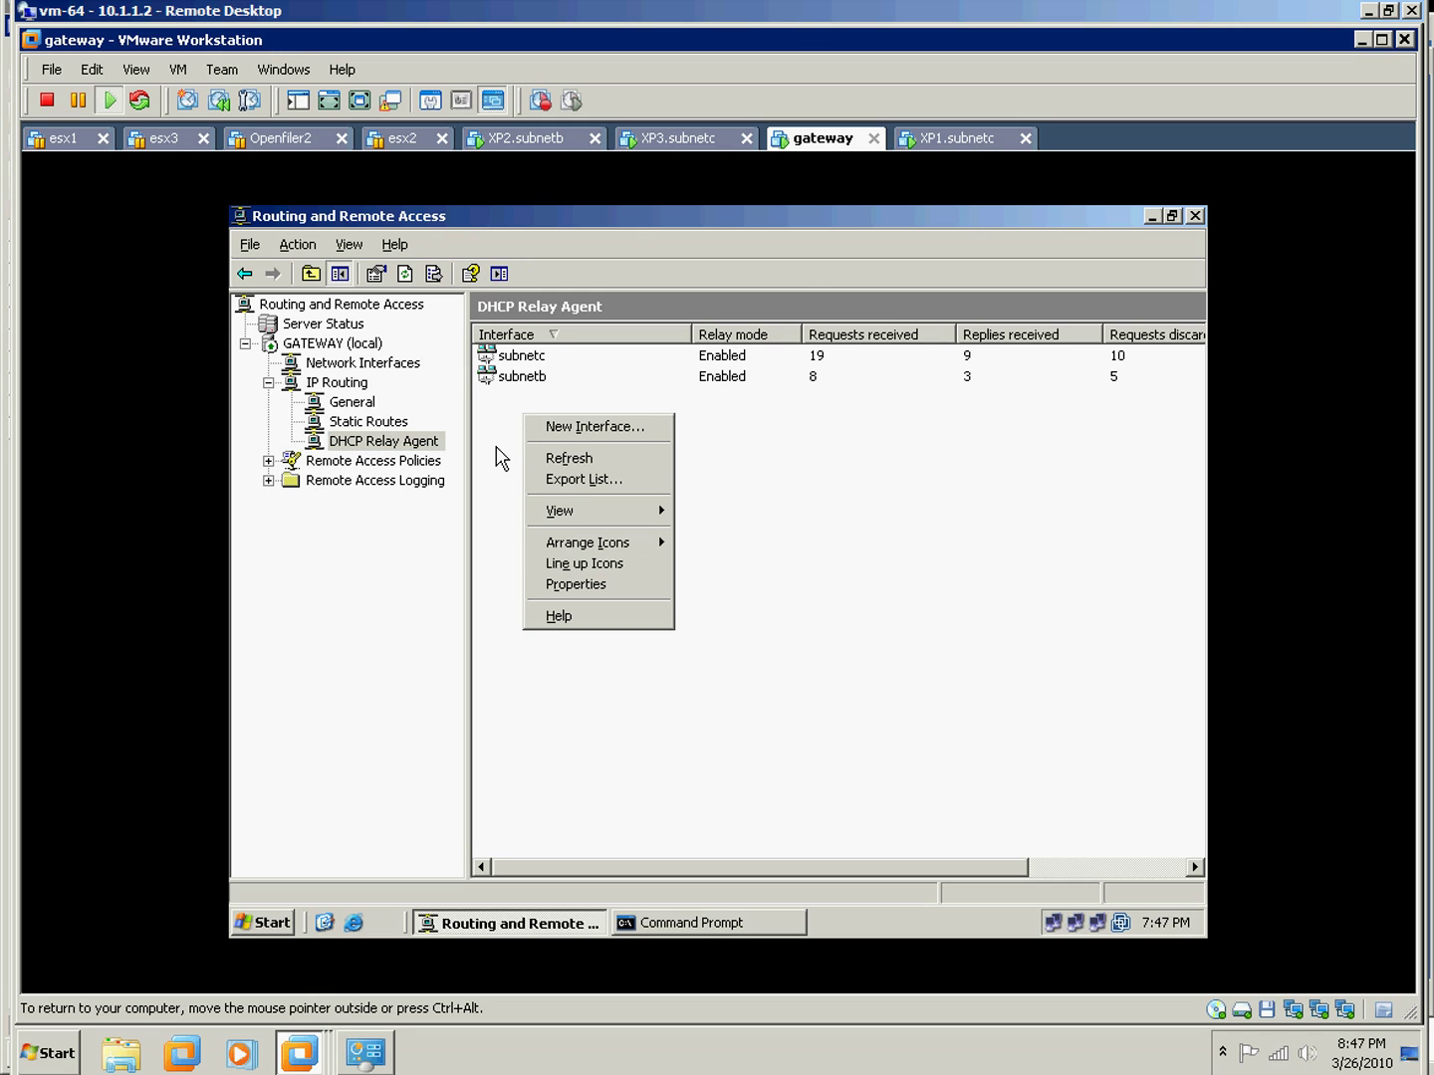
{"action": "left_click", "coordinate": [516, 424]}
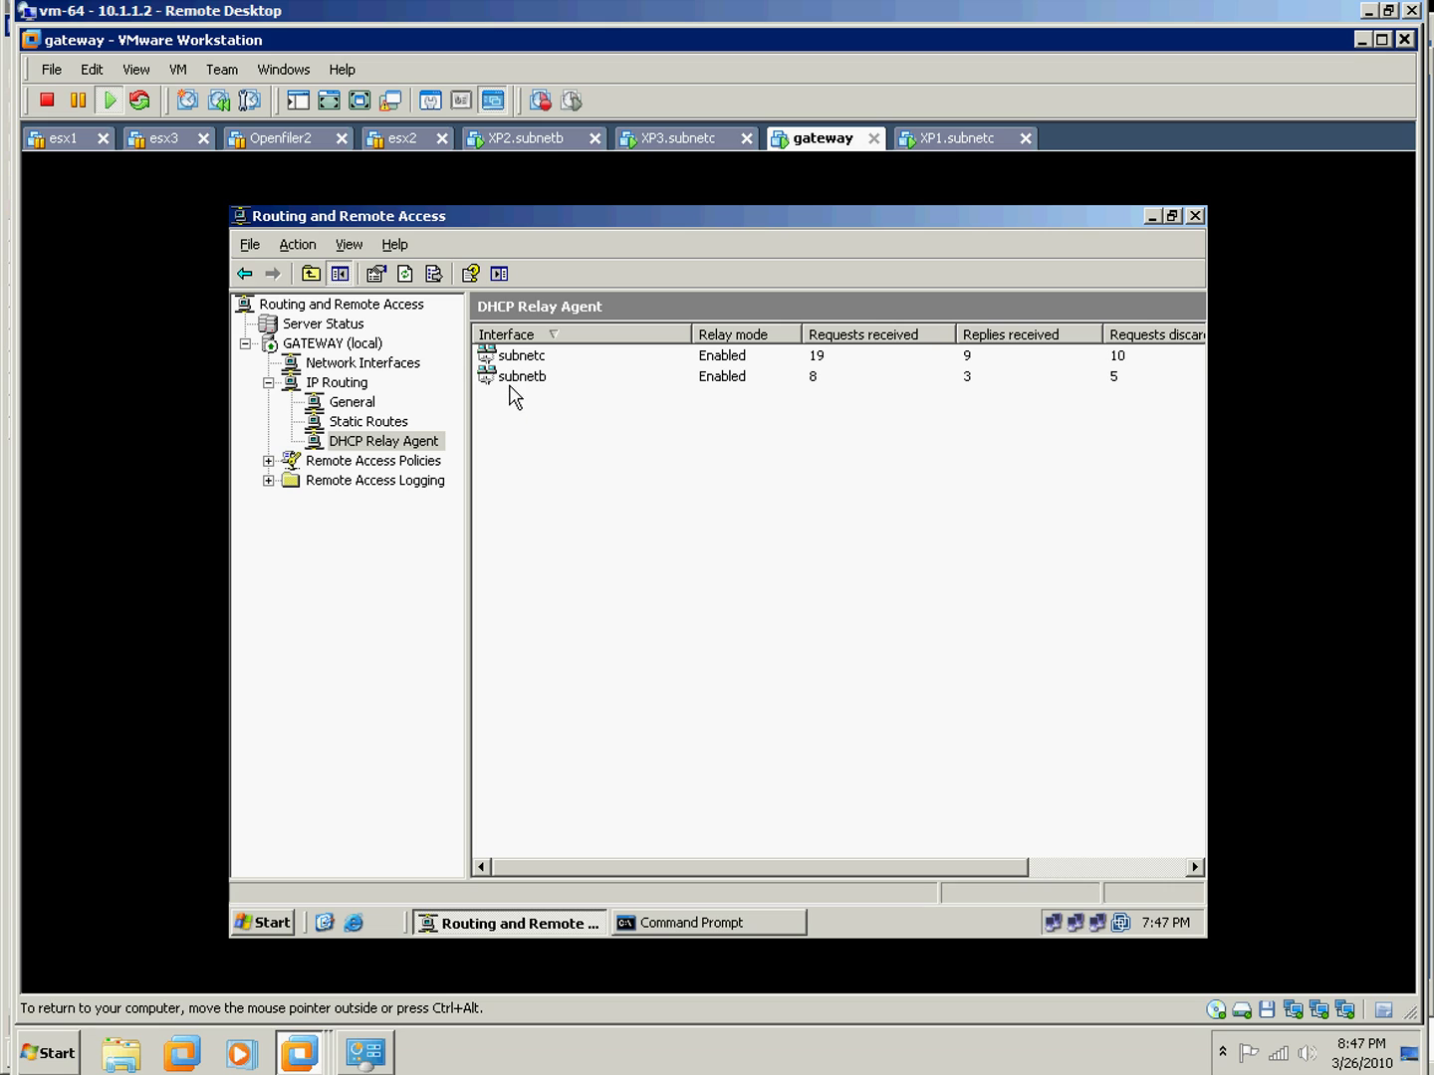
{"action": "double_click", "coordinate": [518, 378]}
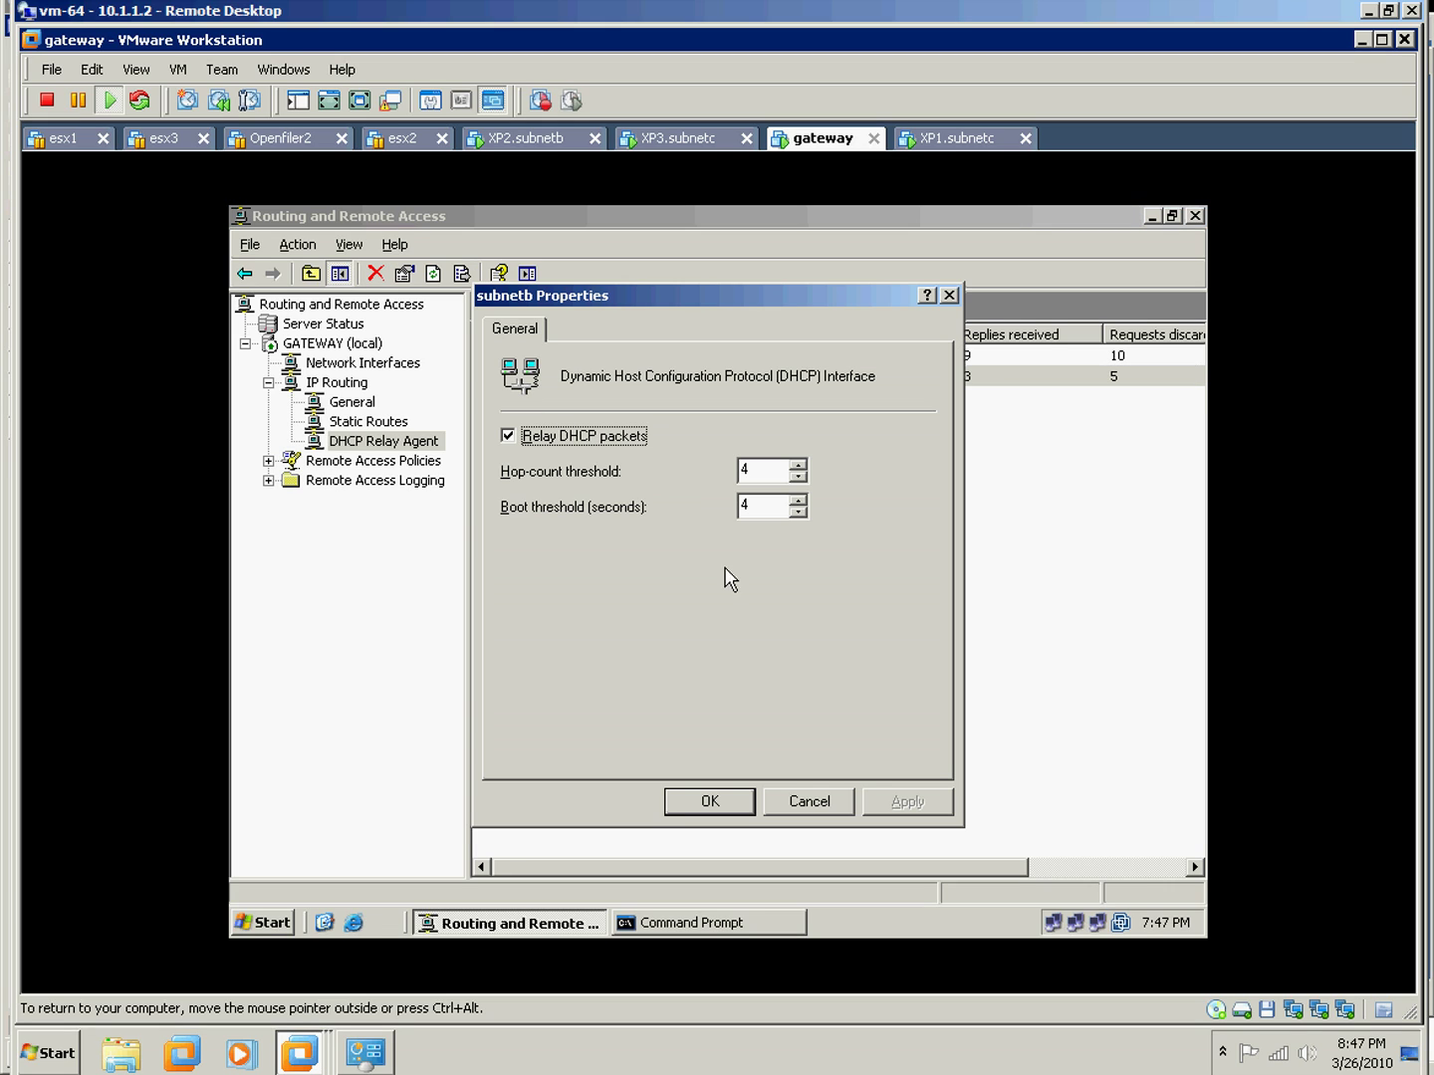
{"action": "left_click", "coordinate": [803, 804]}
{"action": "double_click", "coordinate": [511, 357]}
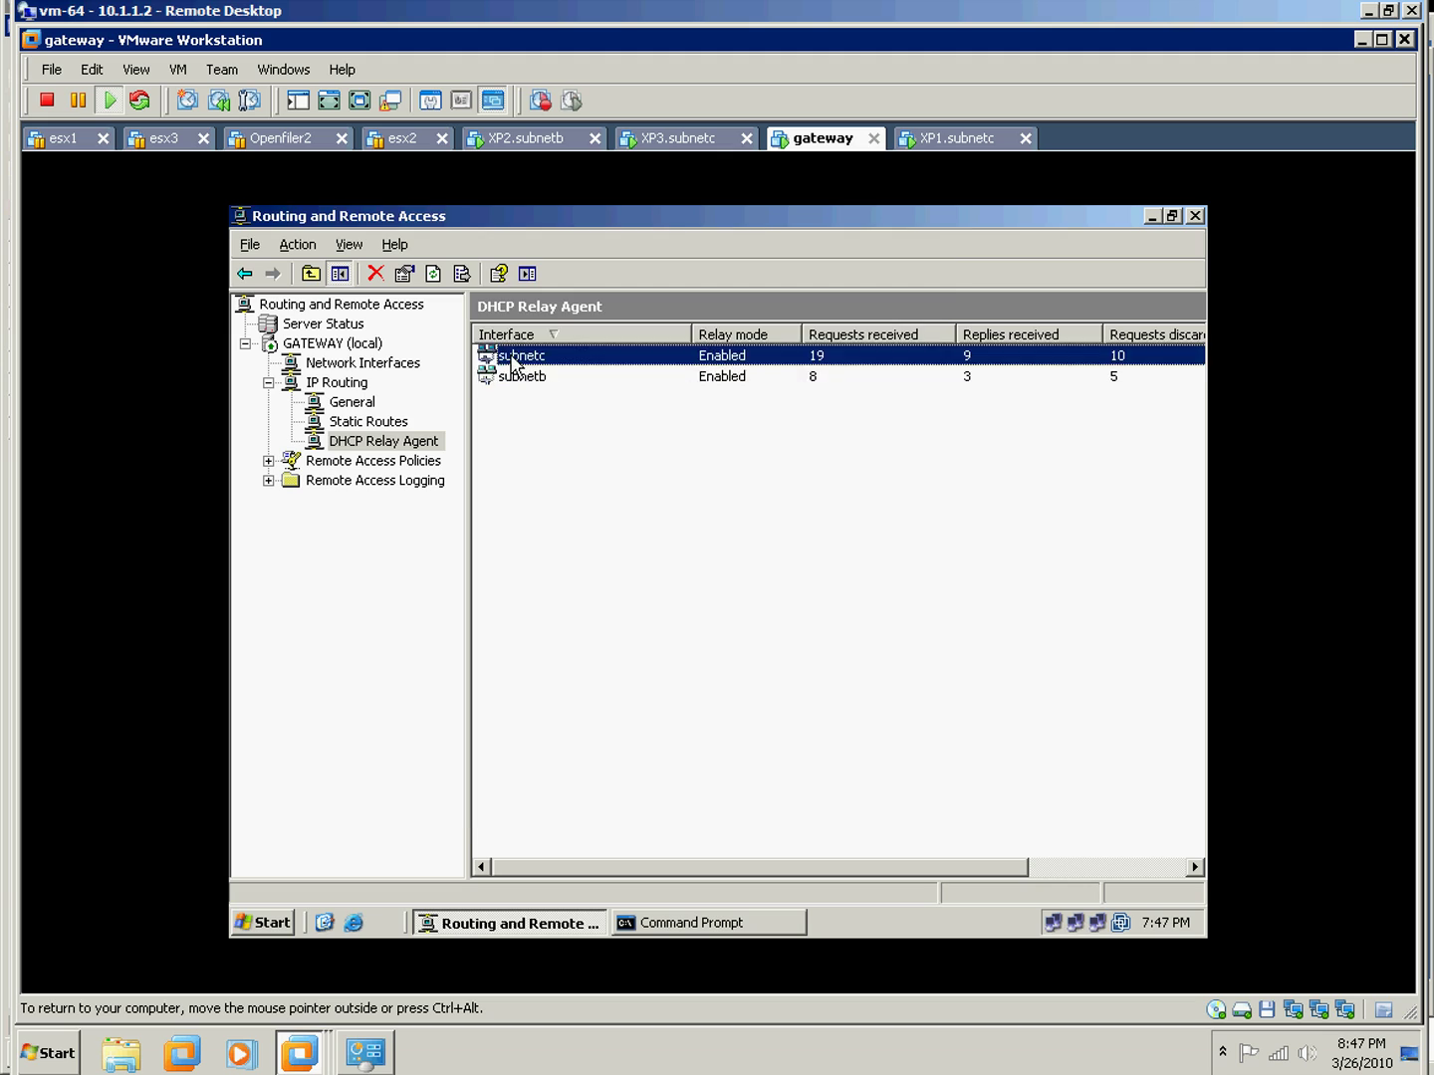
{"action": "left_click", "coordinate": [793, 804]}
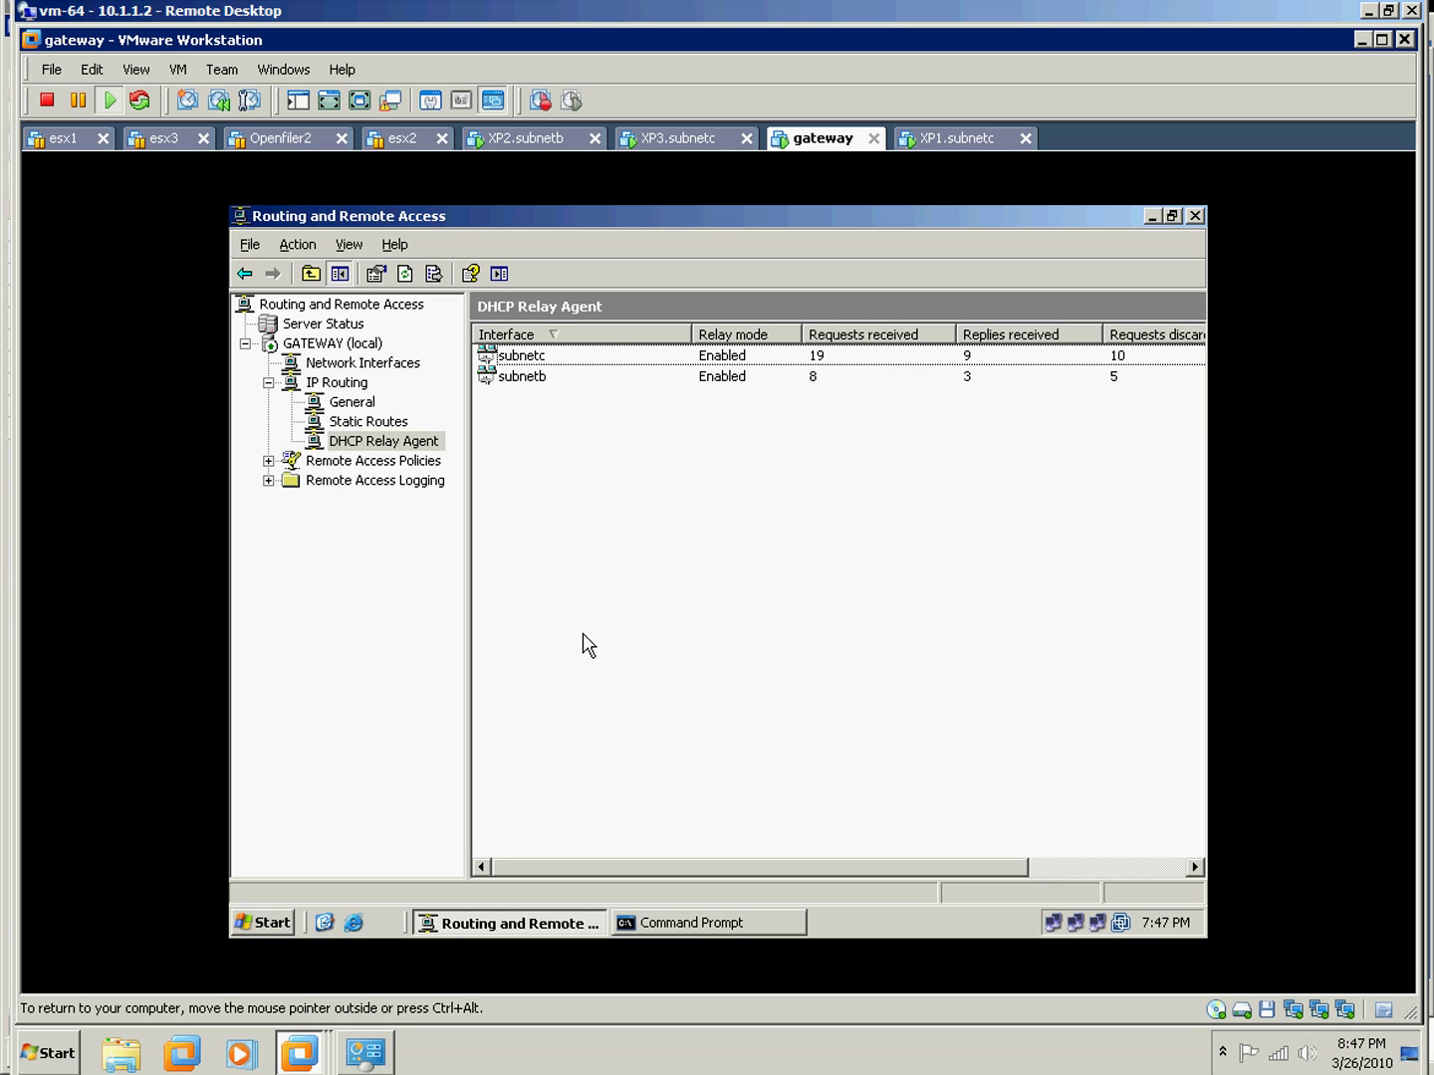
{"action": "left_click", "coordinate": [525, 139]}
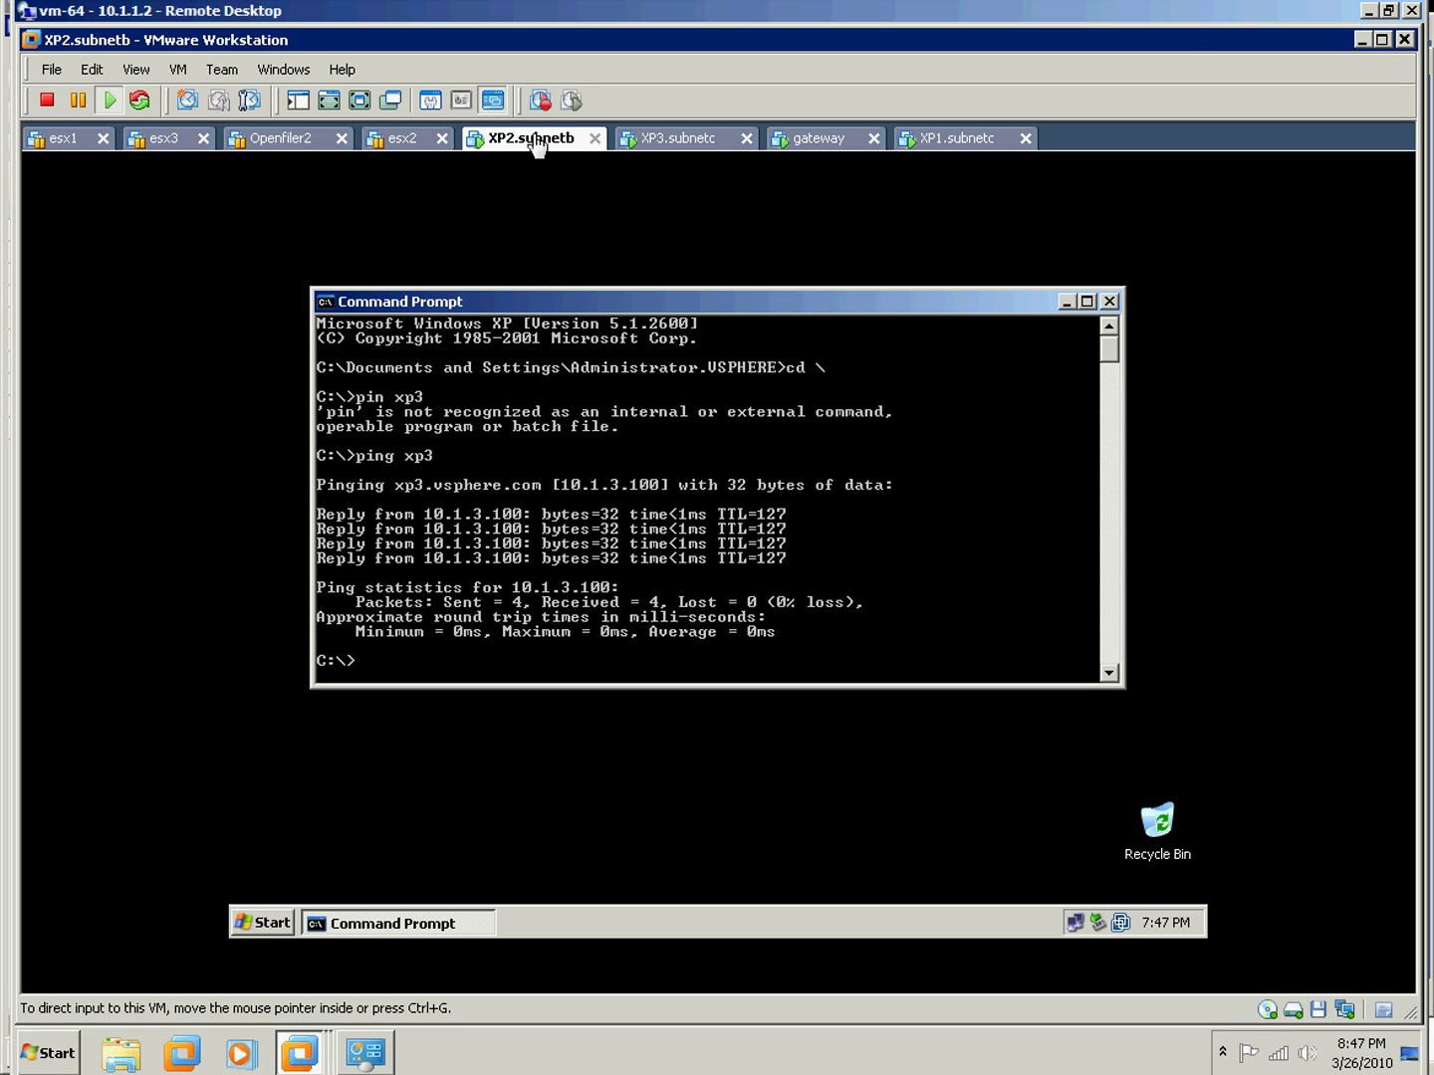
- Repair XP2.subnetb's connection to renew its 10.1.2.100 address
{"action": "double_click", "coordinate": [1074, 923]}
{"action": "left_click", "coordinate": [597, 349]}
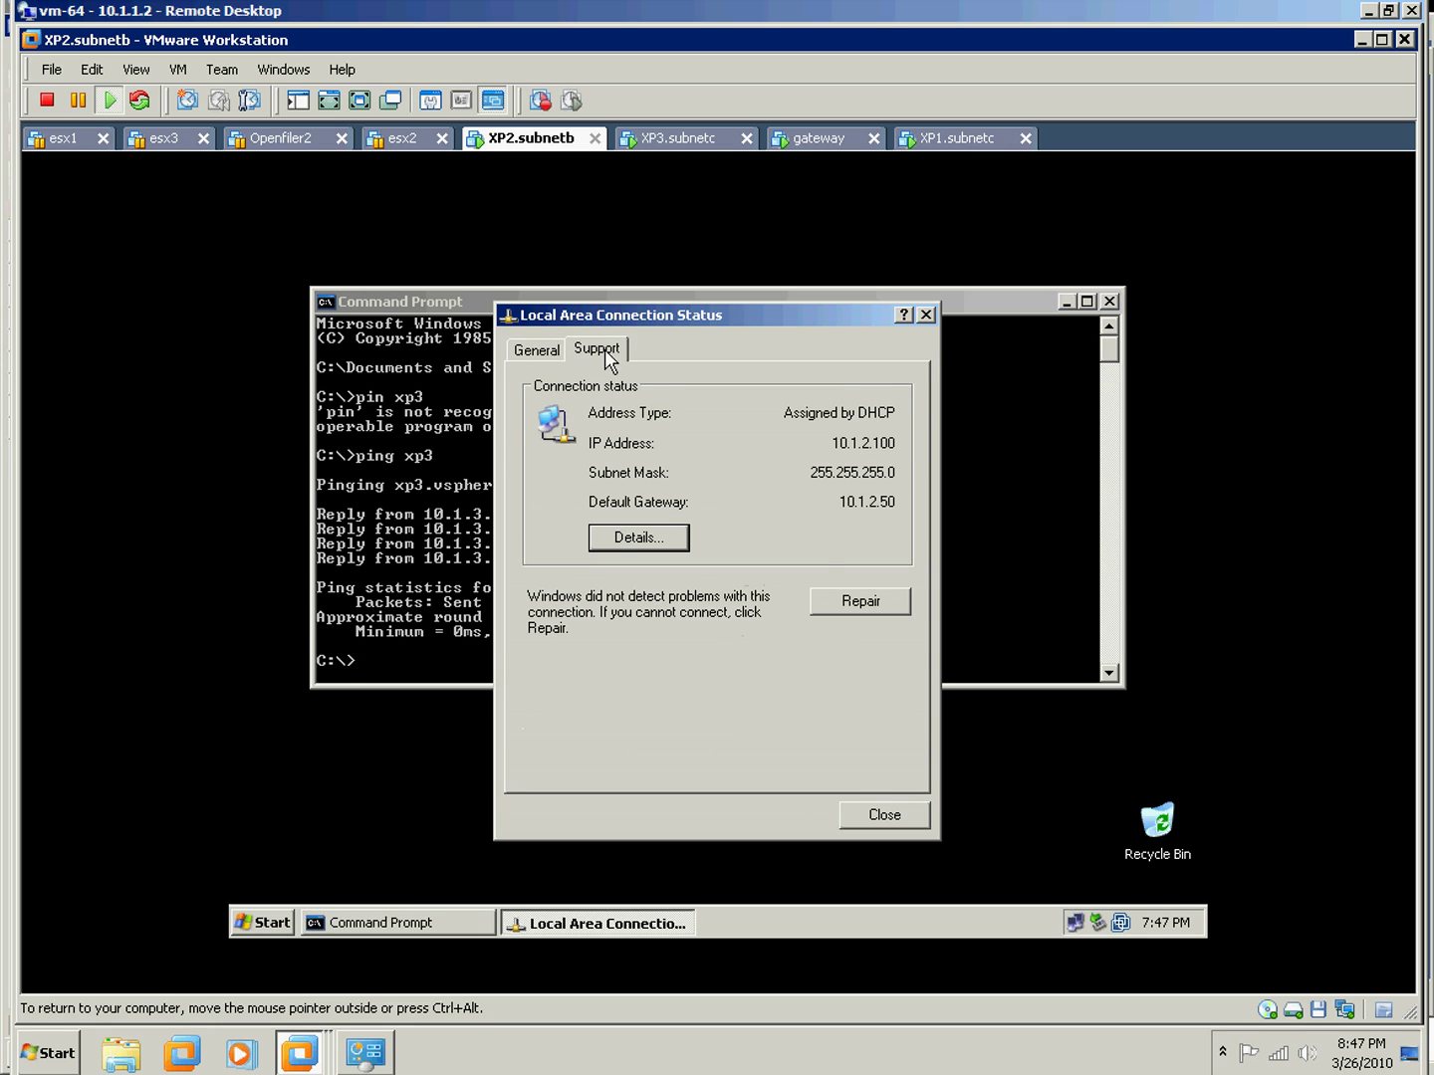
{"action": "left_click", "coordinate": [842, 603]}
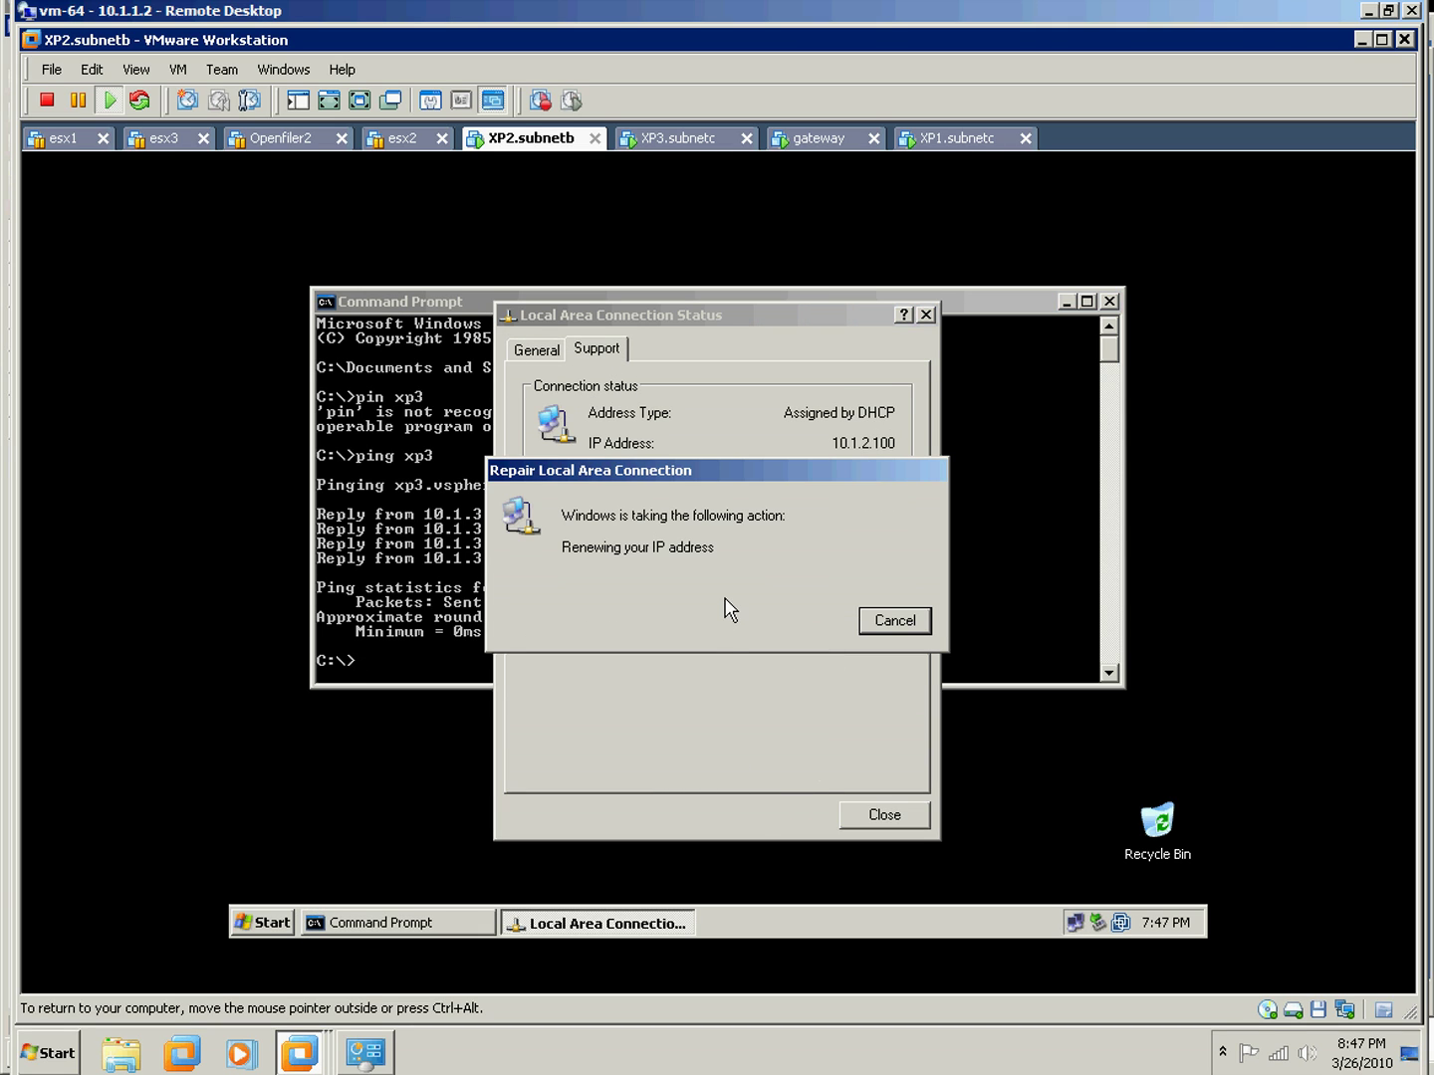
{"action": "left_click_drag", "start_coordinate": [707, 486], "coordinate": [726, 634]}
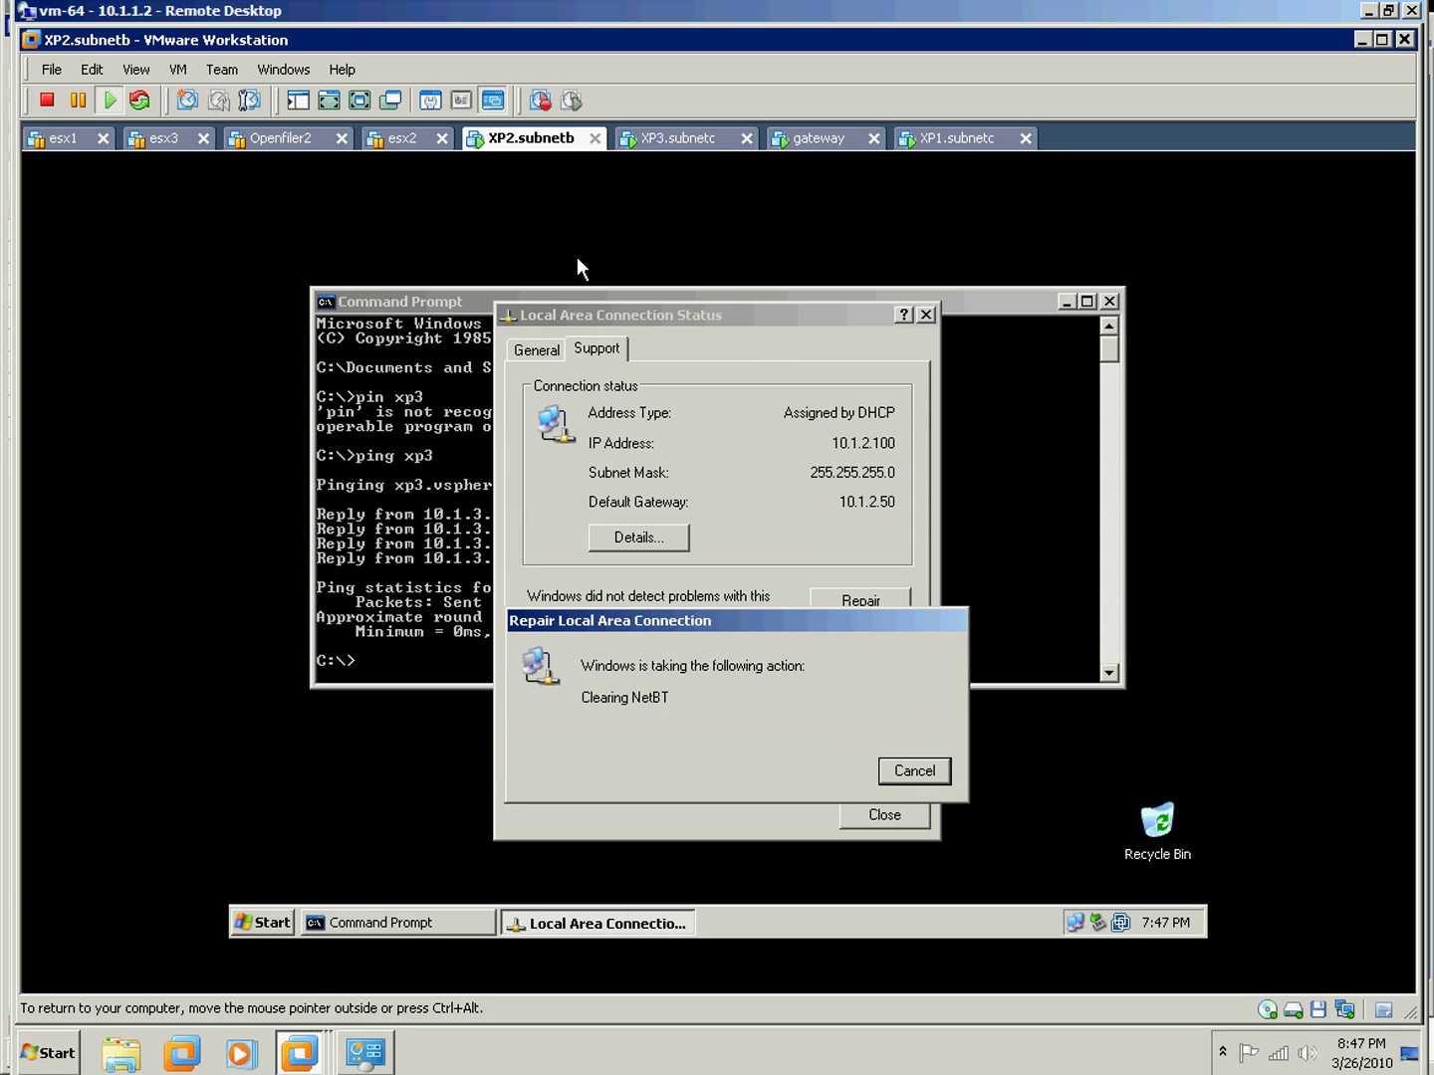
- Repair XP3.subnetc's connection to renew its 10.1.3.100 address
{"action": "left_click", "coordinate": [707, 142]}
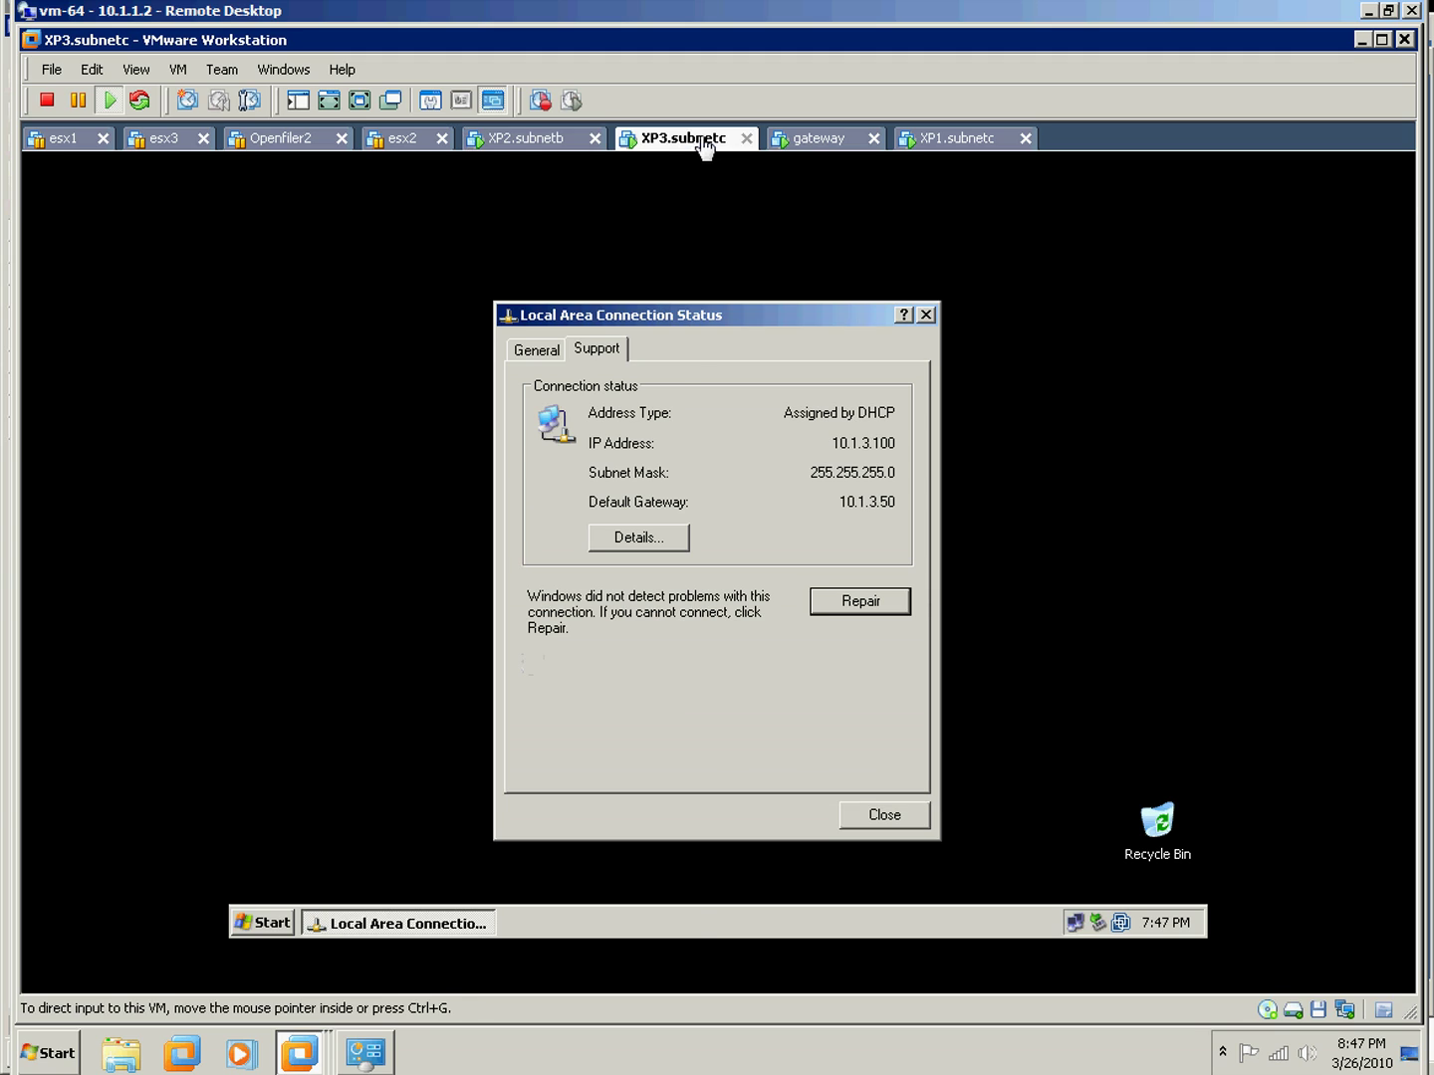
{"action": "left_click", "coordinate": [845, 606]}
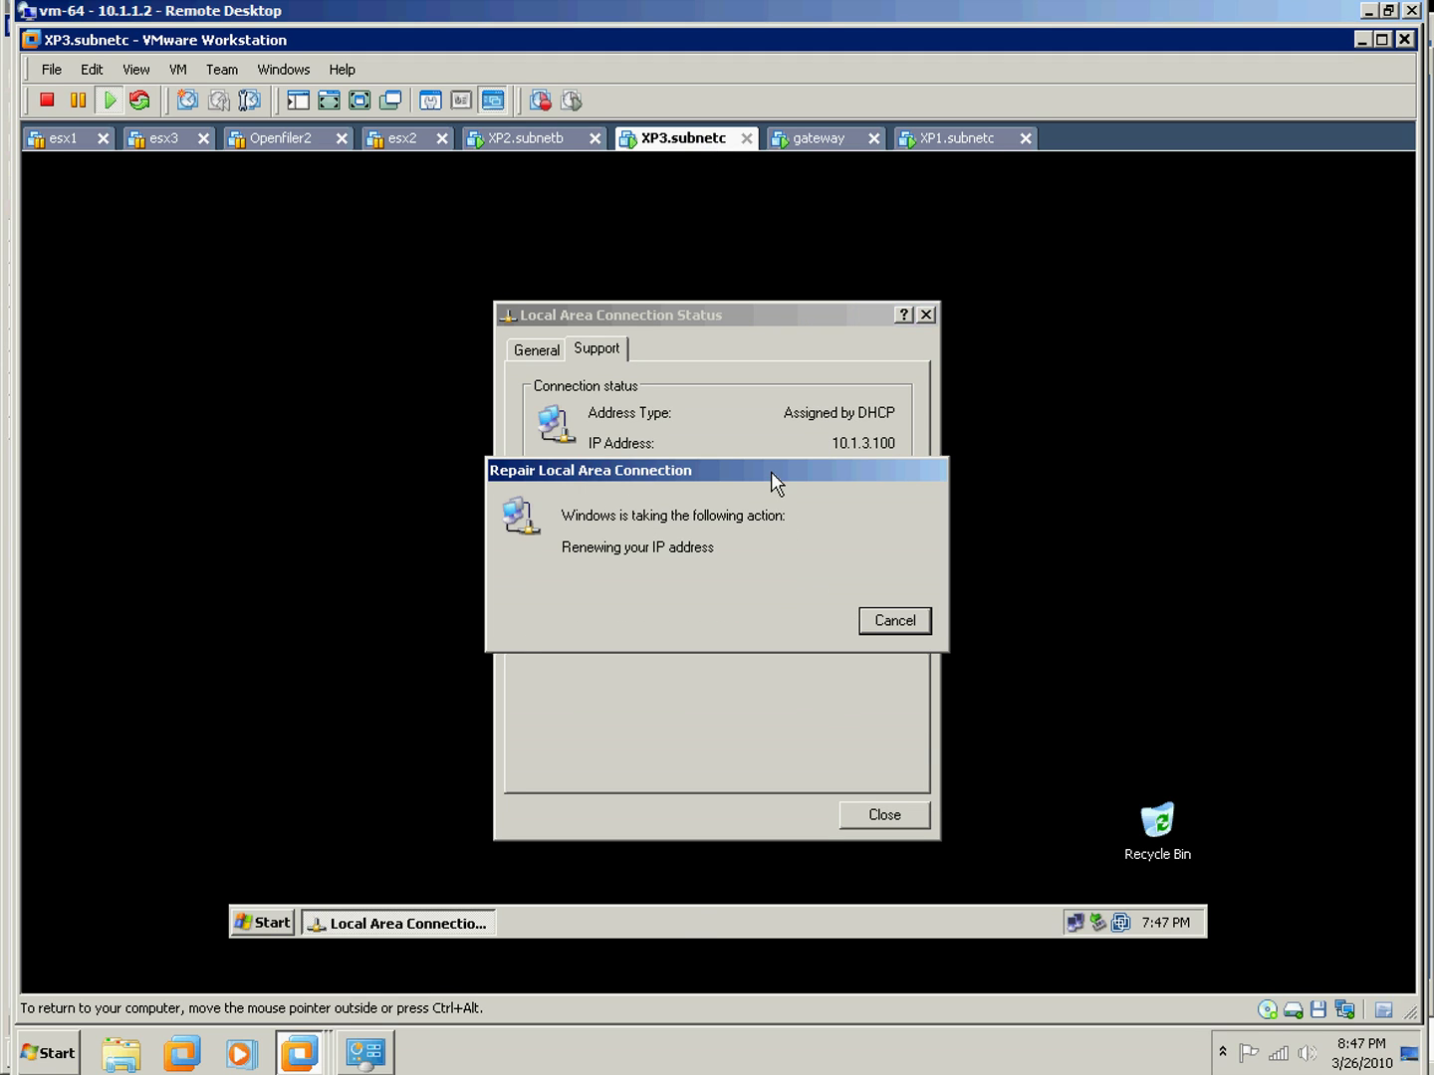
{"action": "left_click_drag", "start_coordinate": [770, 471], "coordinate": [811, 568]}
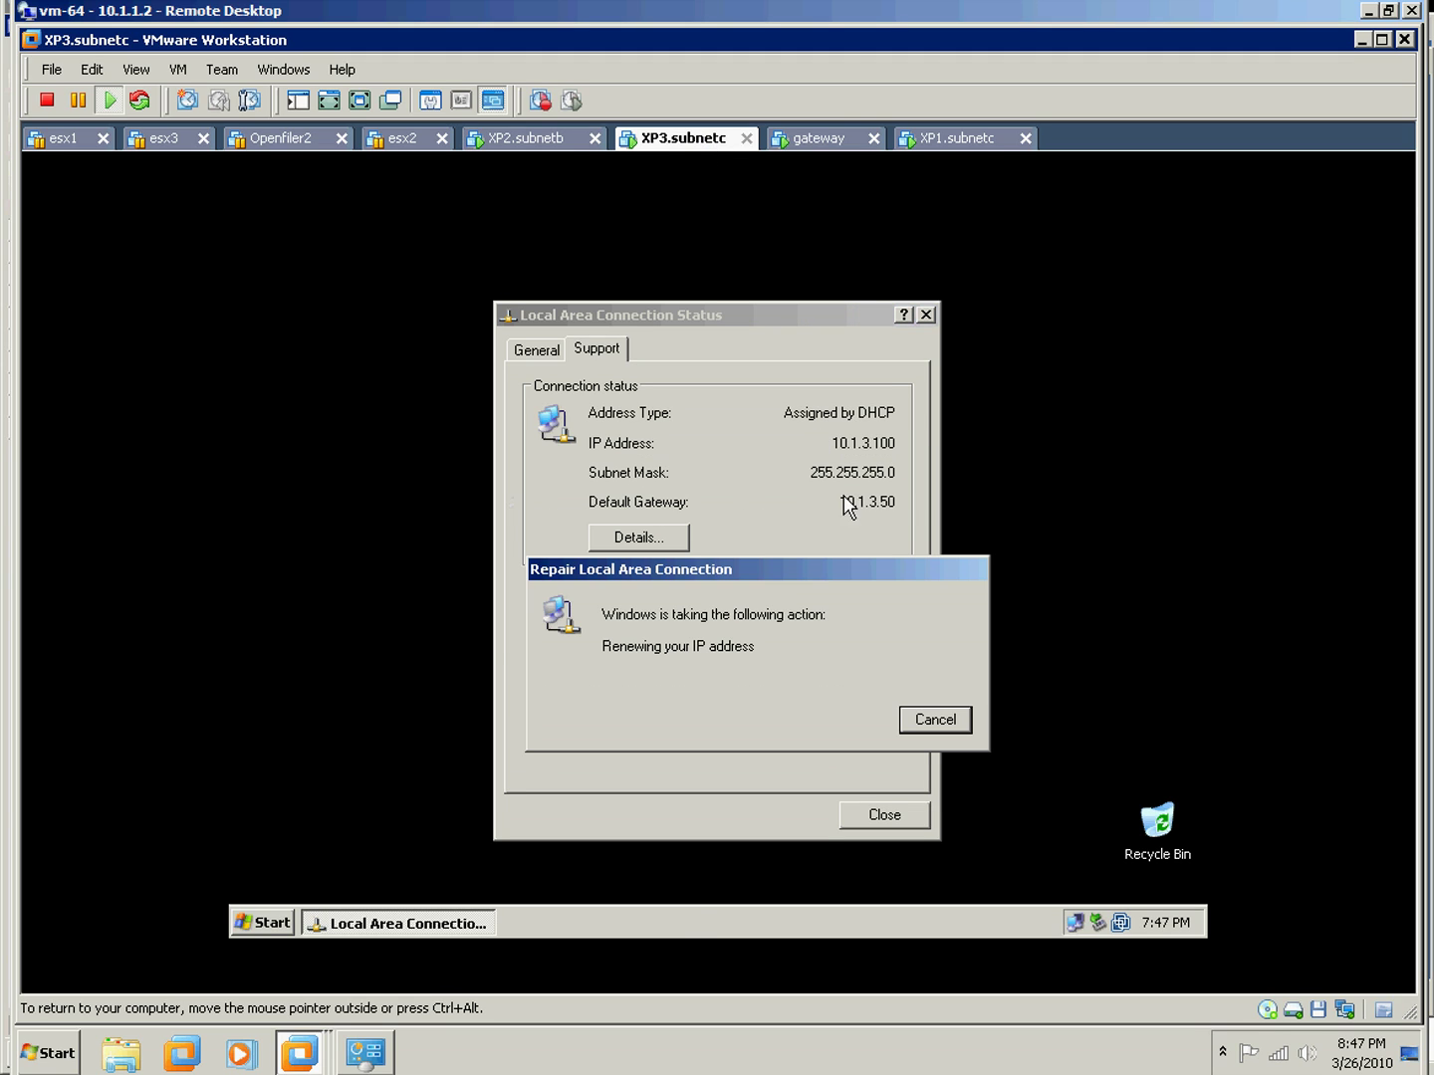
{"action": "left_click", "coordinate": [937, 139]}
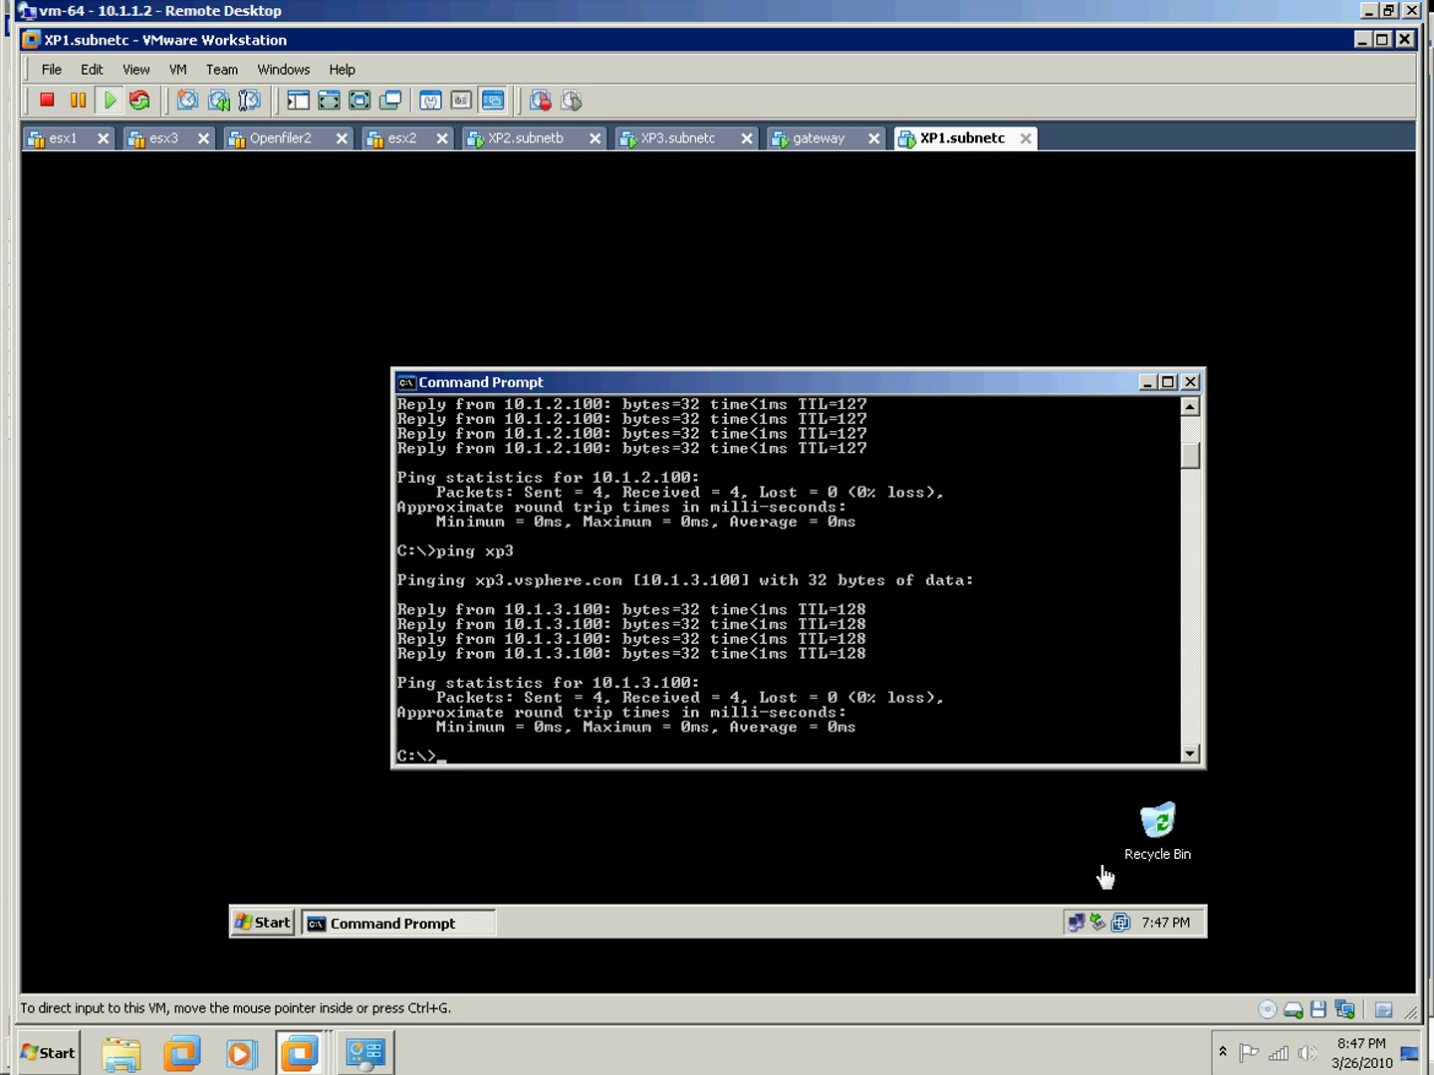
- From XP1's command prompt, ping xp2 at 10.1.2.100 and dc2 at 10.1.1.101
{"action": "left_click", "coordinate": [733, 613]}
{"action": "key", "text": "Up"}
{"action": "key", "text": "Return"}
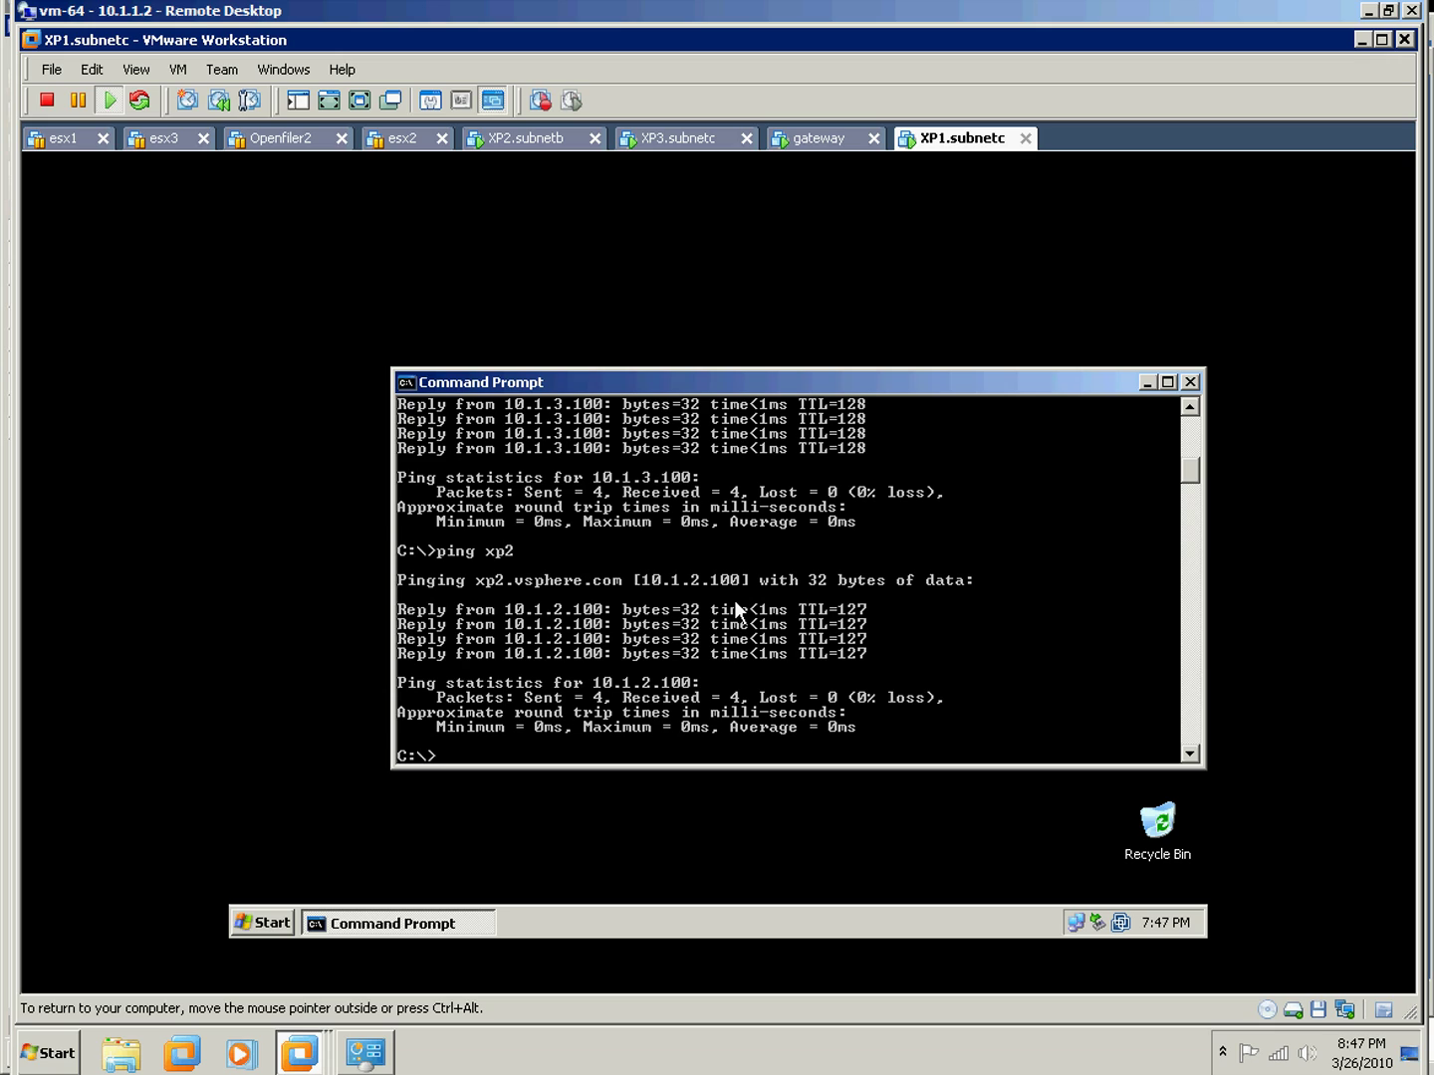
{"action": "type", "text": "ping dc2"}
{"action": "key", "text": "Return"}
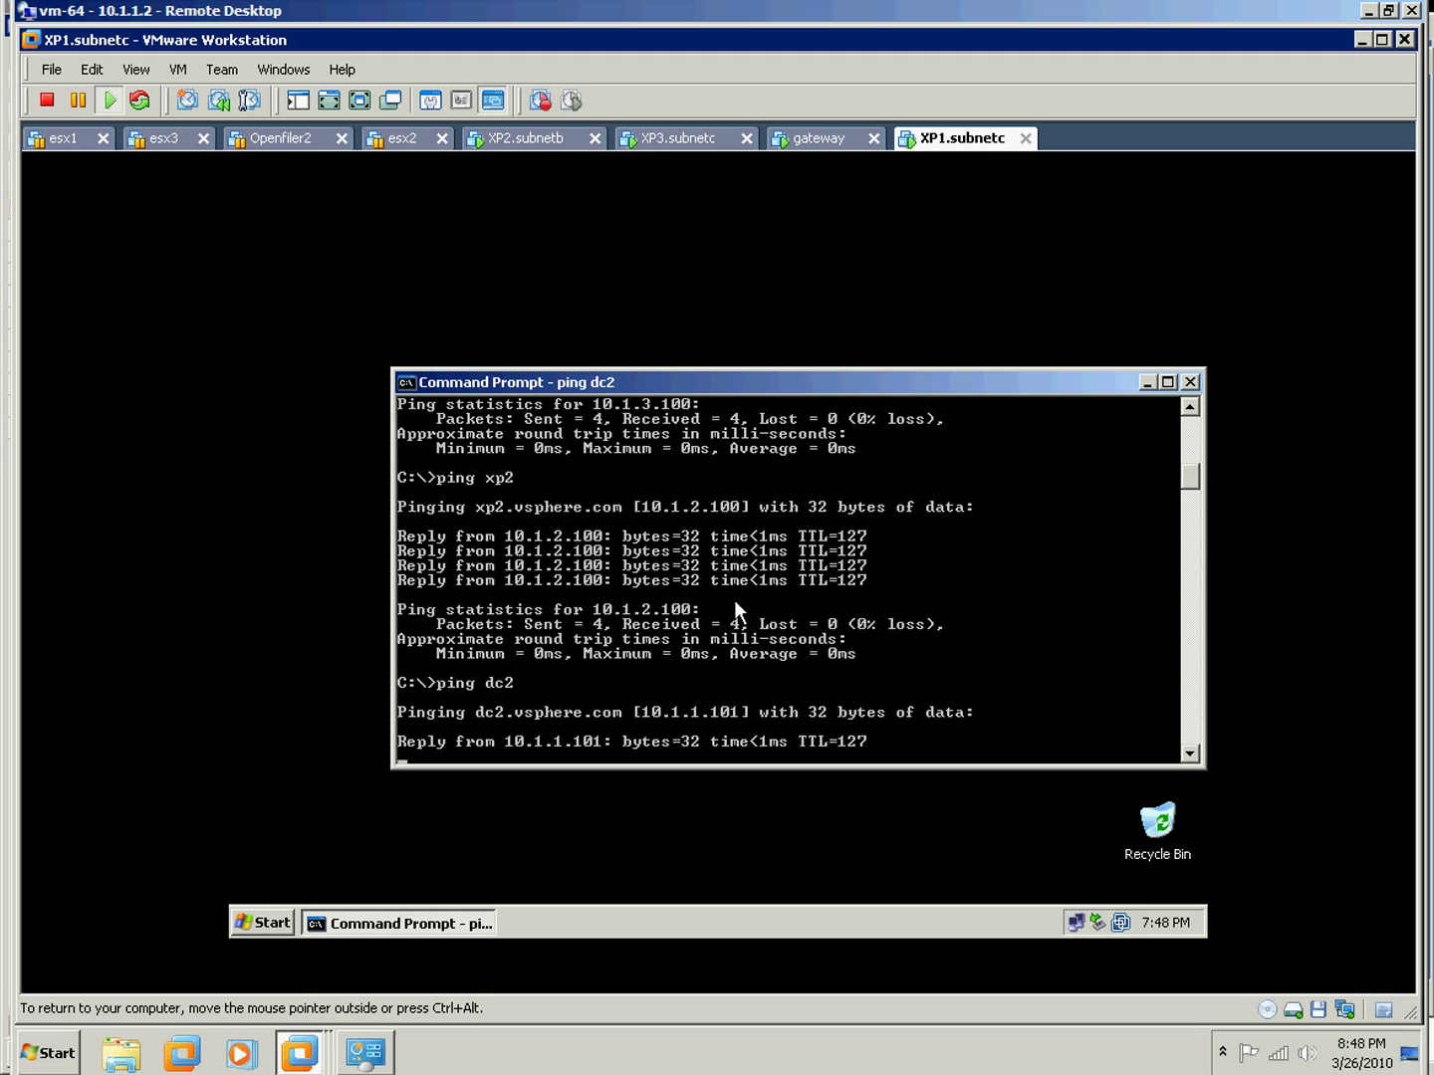
{"action": "left_click", "coordinate": [703, 145]}
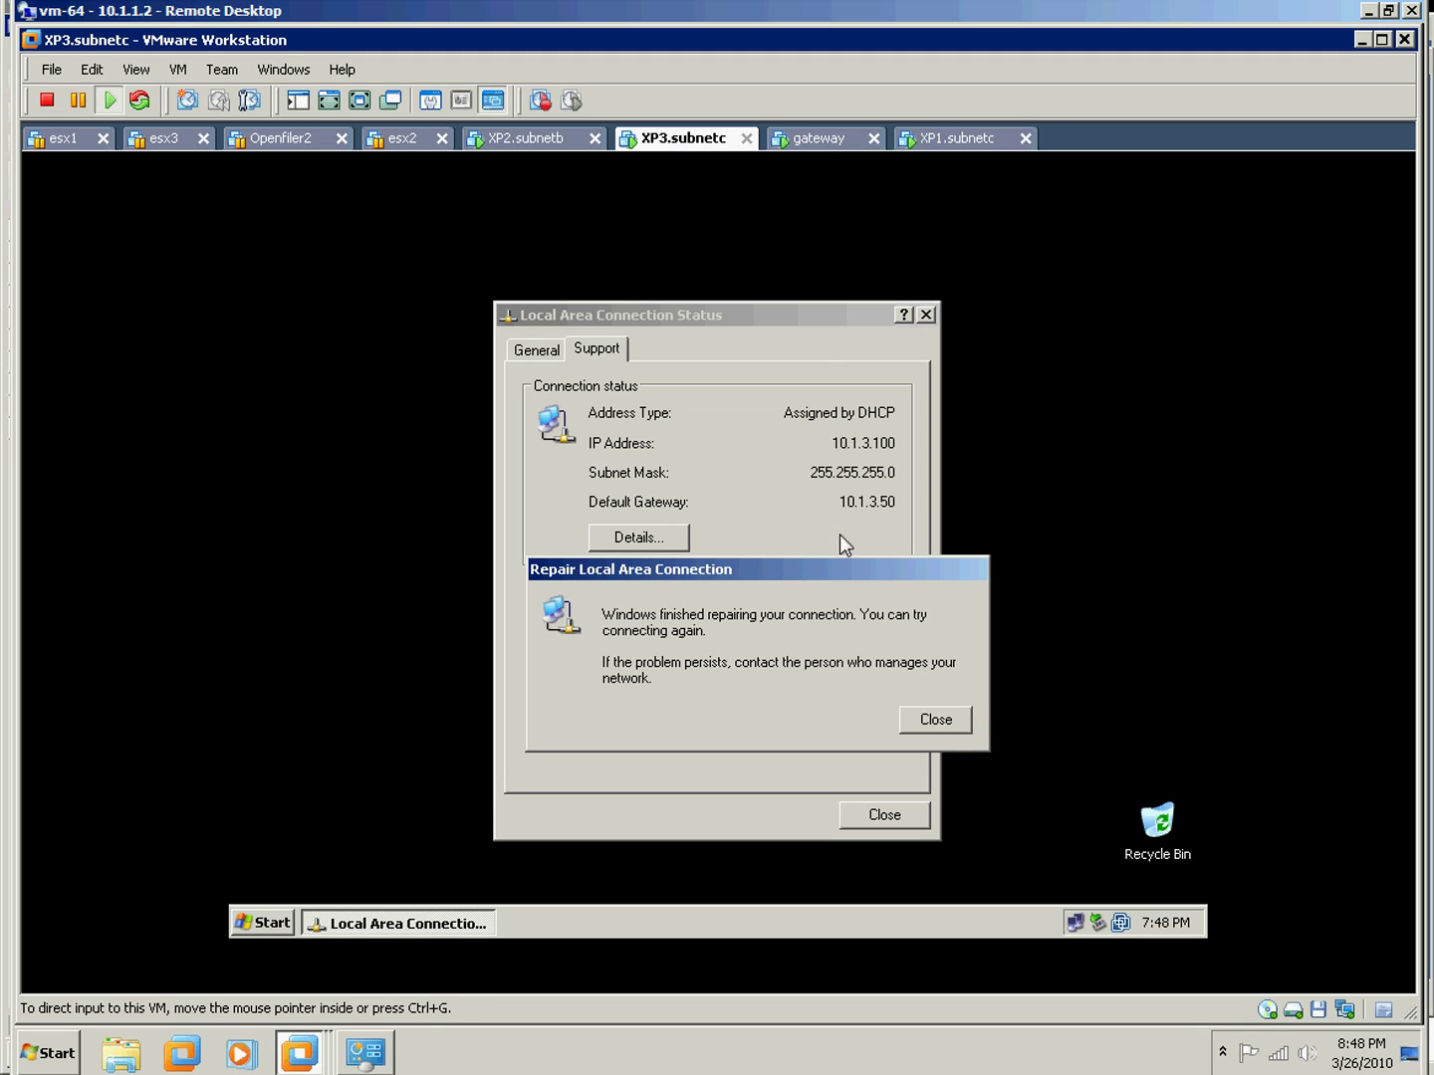
- Close the finished repairs on XP3 and XP2, then rerun ping xp3 (10.1.3.100) with 0% loss
{"action": "left_click", "coordinate": [933, 721]}
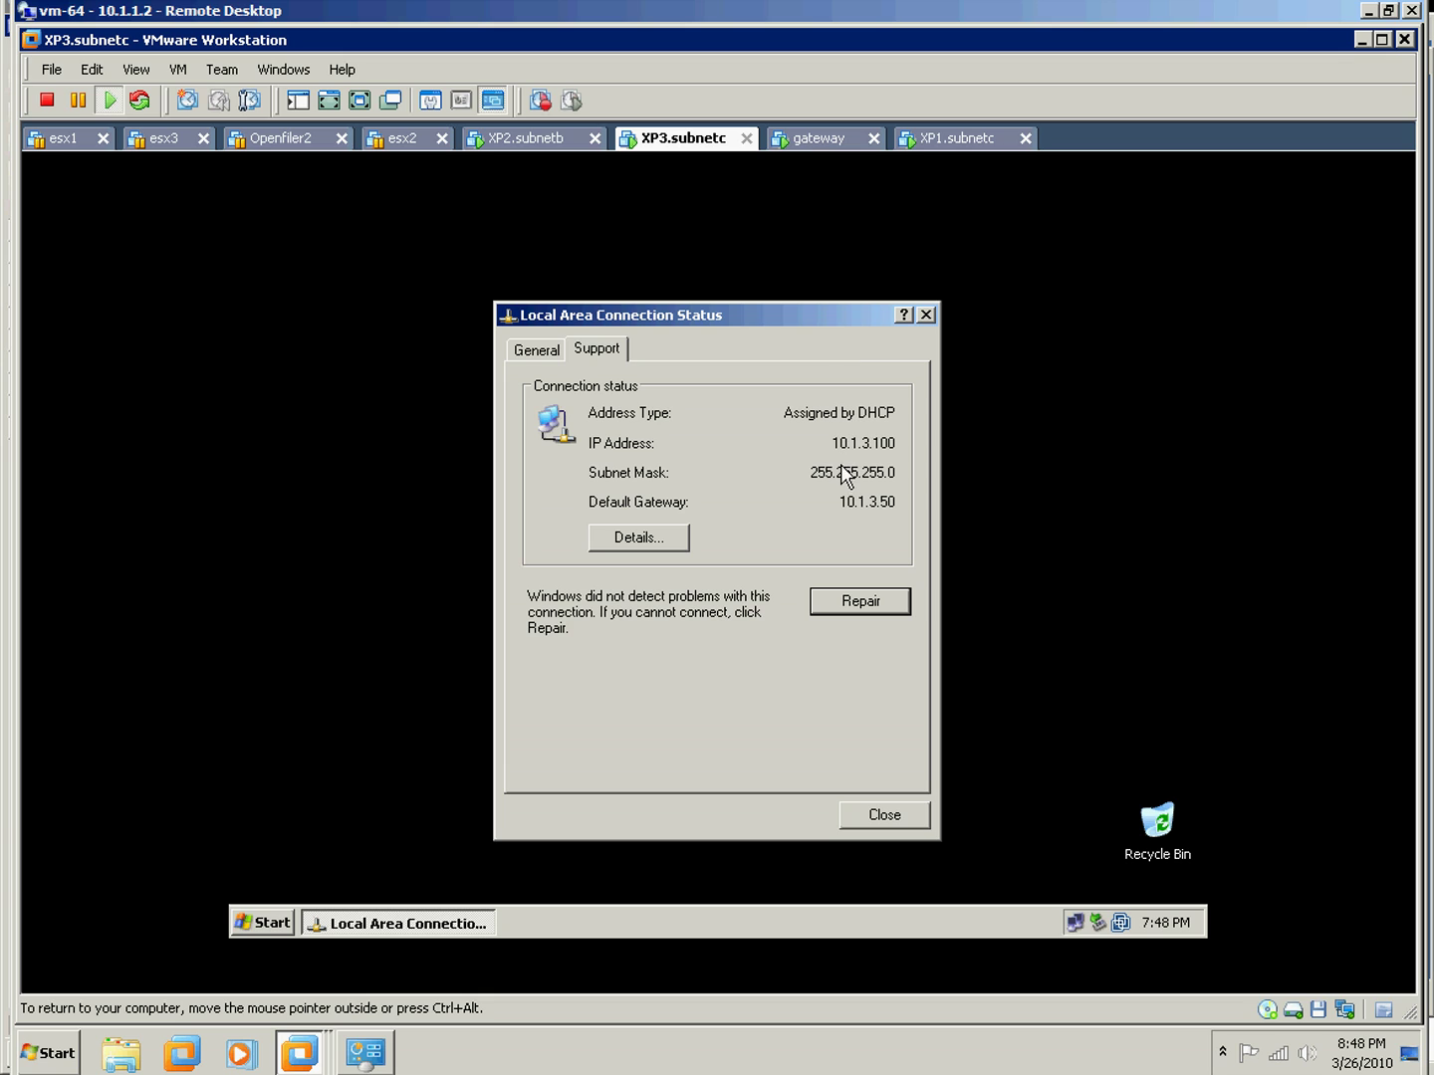
{"action": "left_click", "coordinate": [524, 139]}
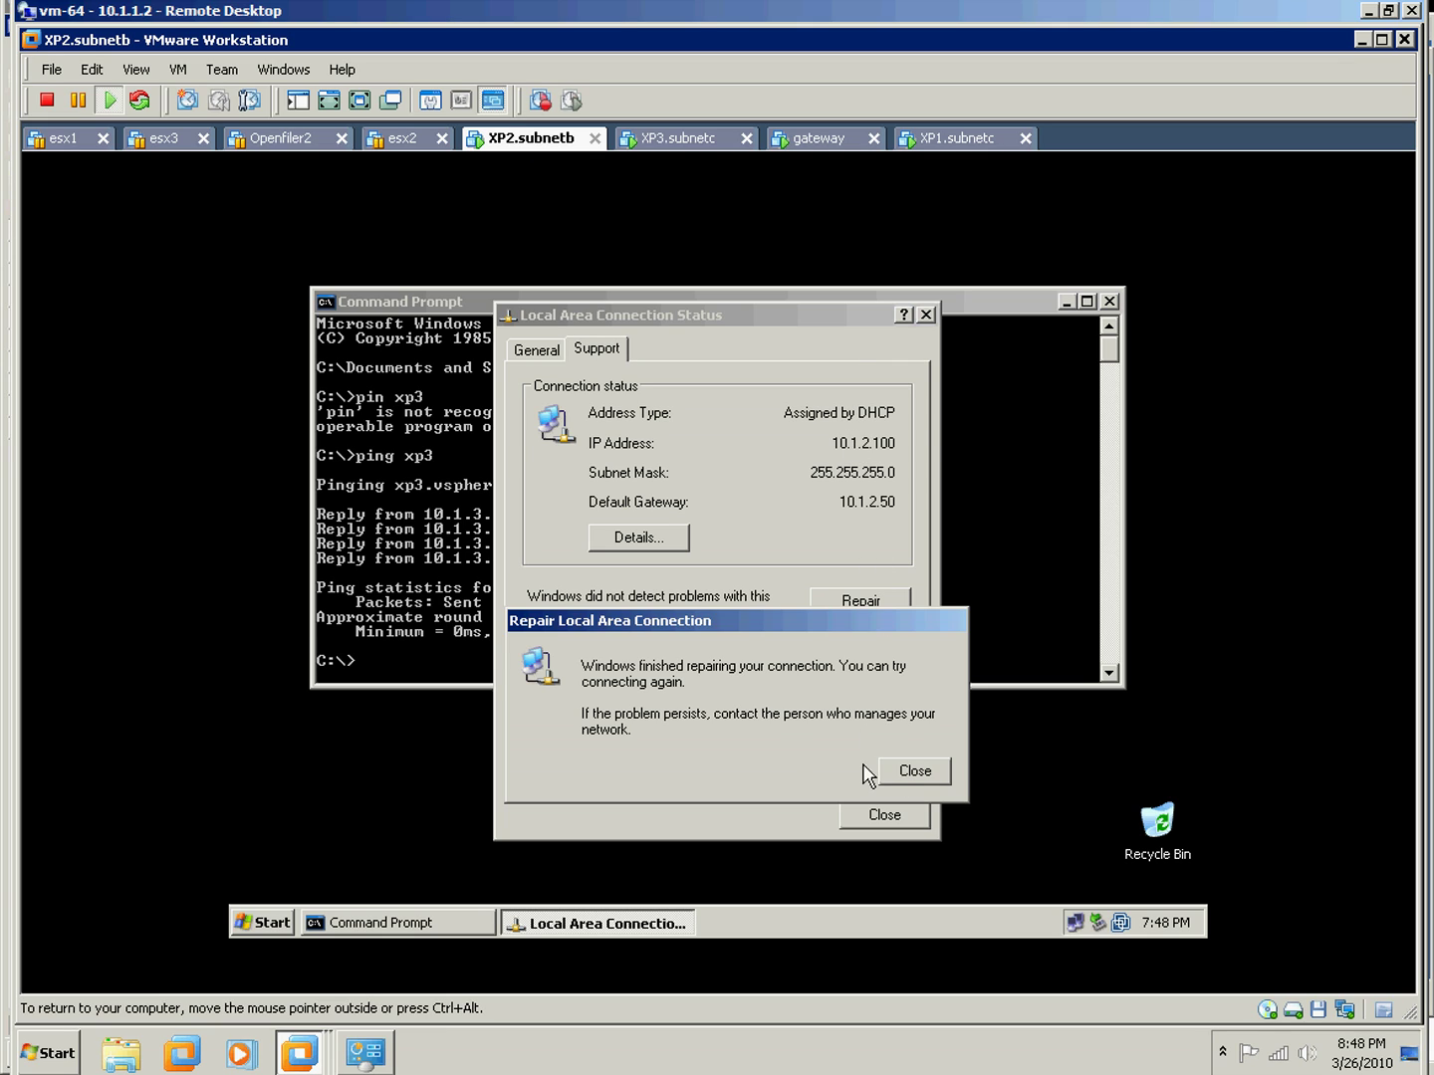
{"action": "left_click", "coordinate": [900, 771]}
{"action": "left_click", "coordinate": [878, 812]}
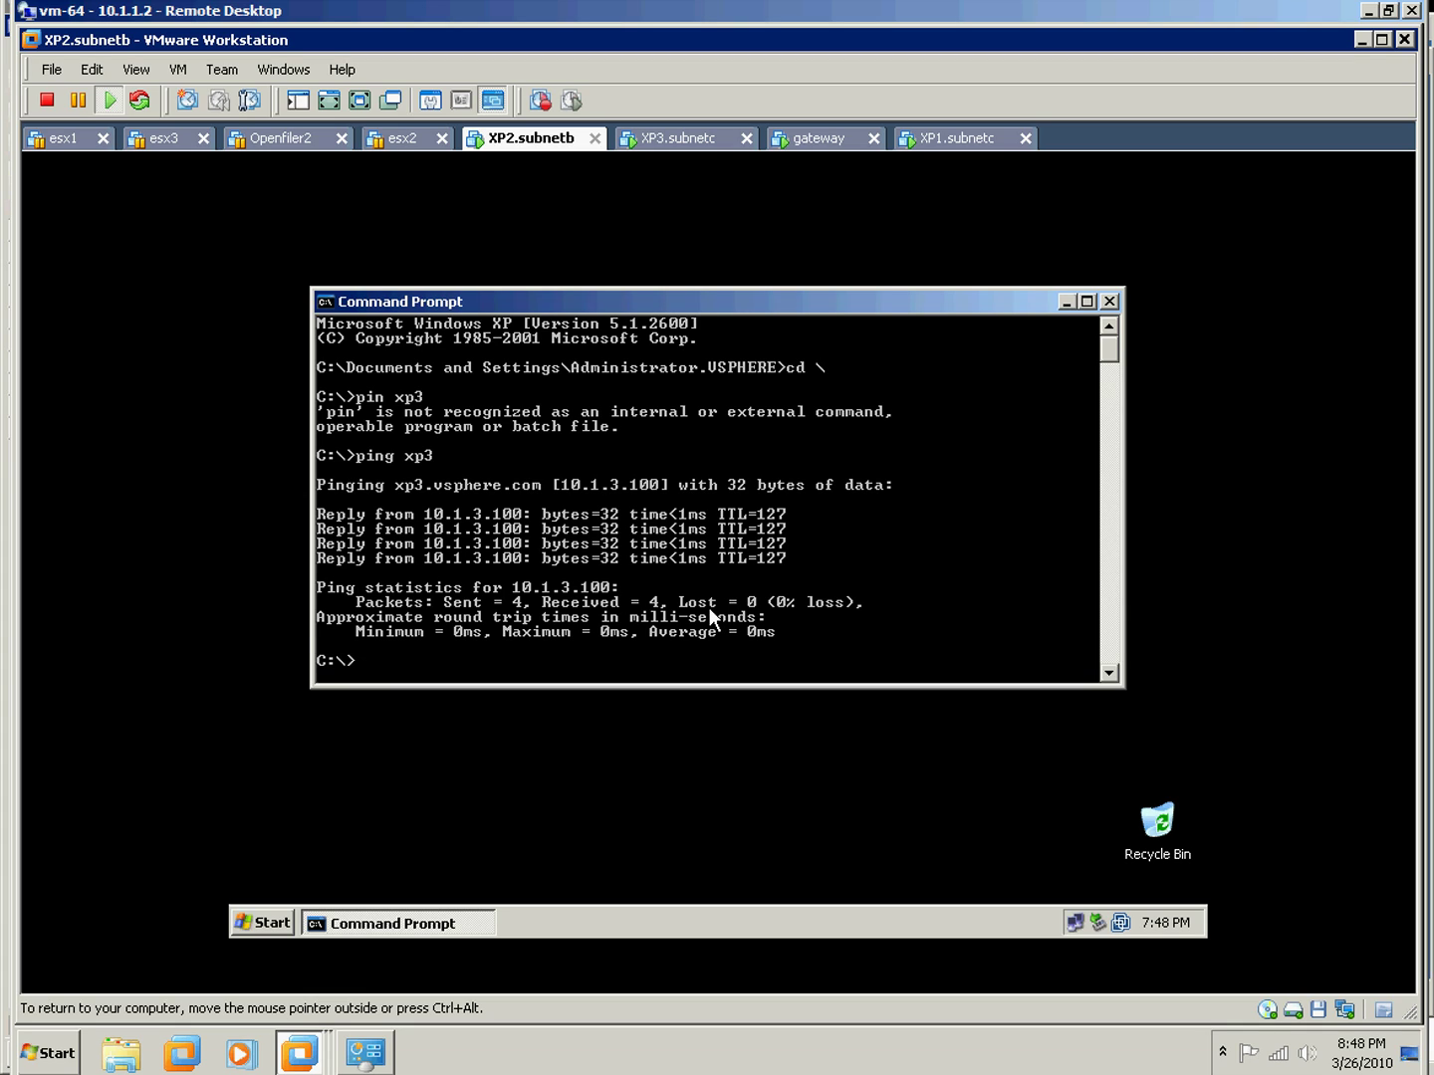
{"action": "key", "text": "Up"}
{"action": "key", "text": "Return"}
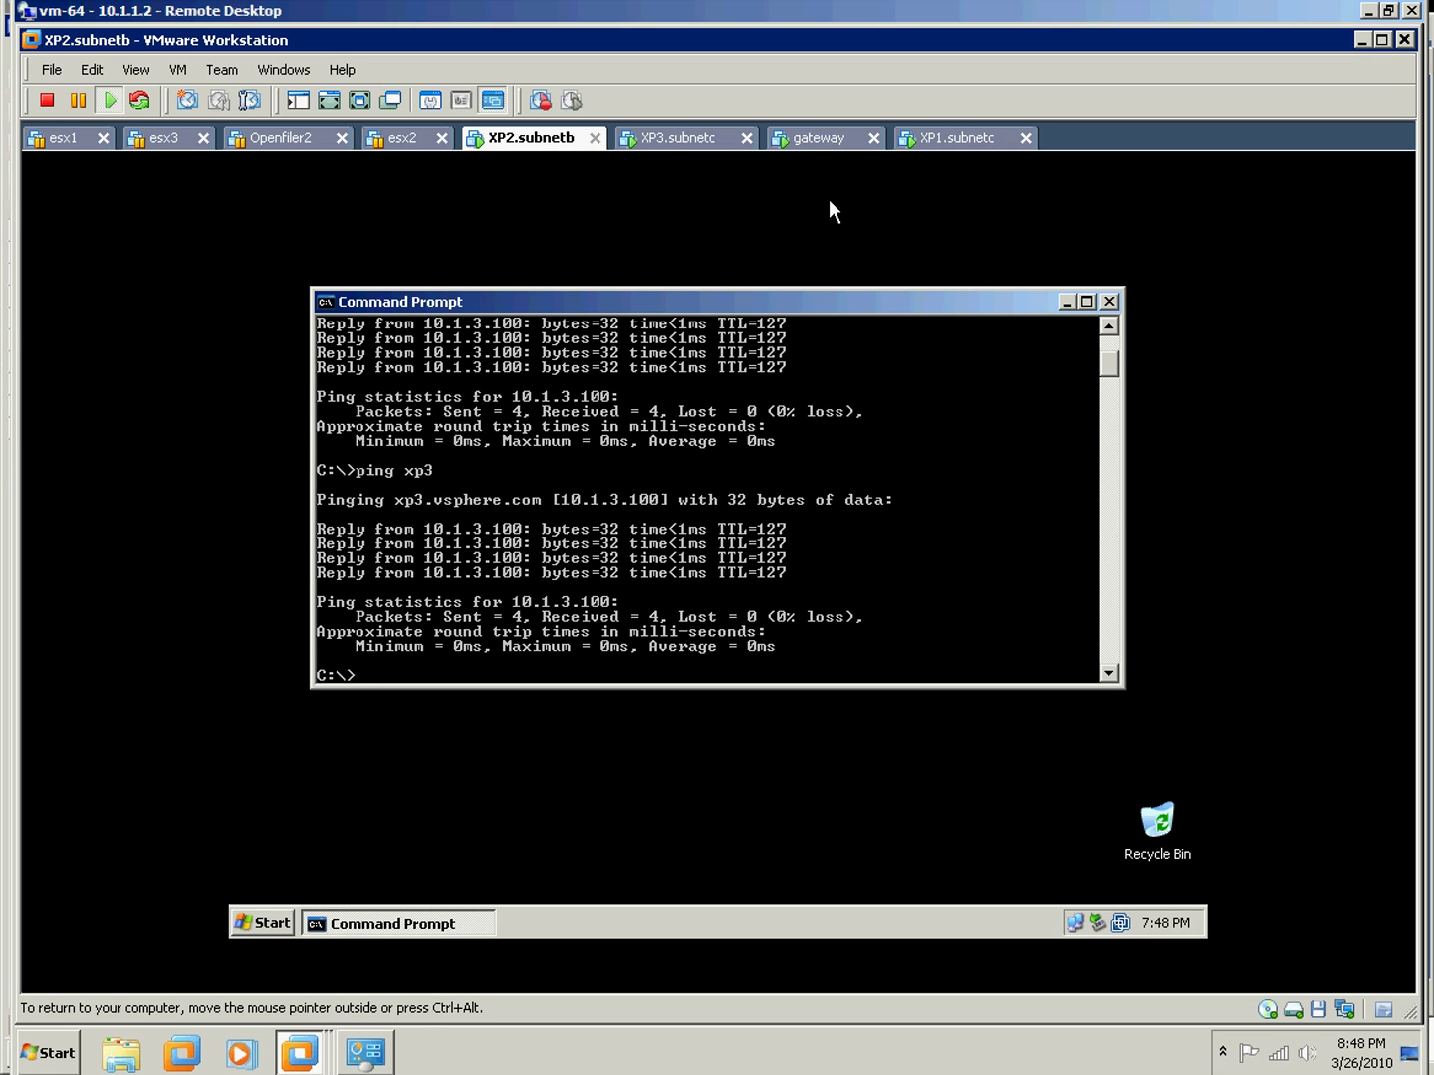
- On the gateway, refresh DHCP Relay Agent counters to subnetc 21/10/11 and subnetb 10/4/6
{"action": "left_click", "coordinate": [833, 141]}
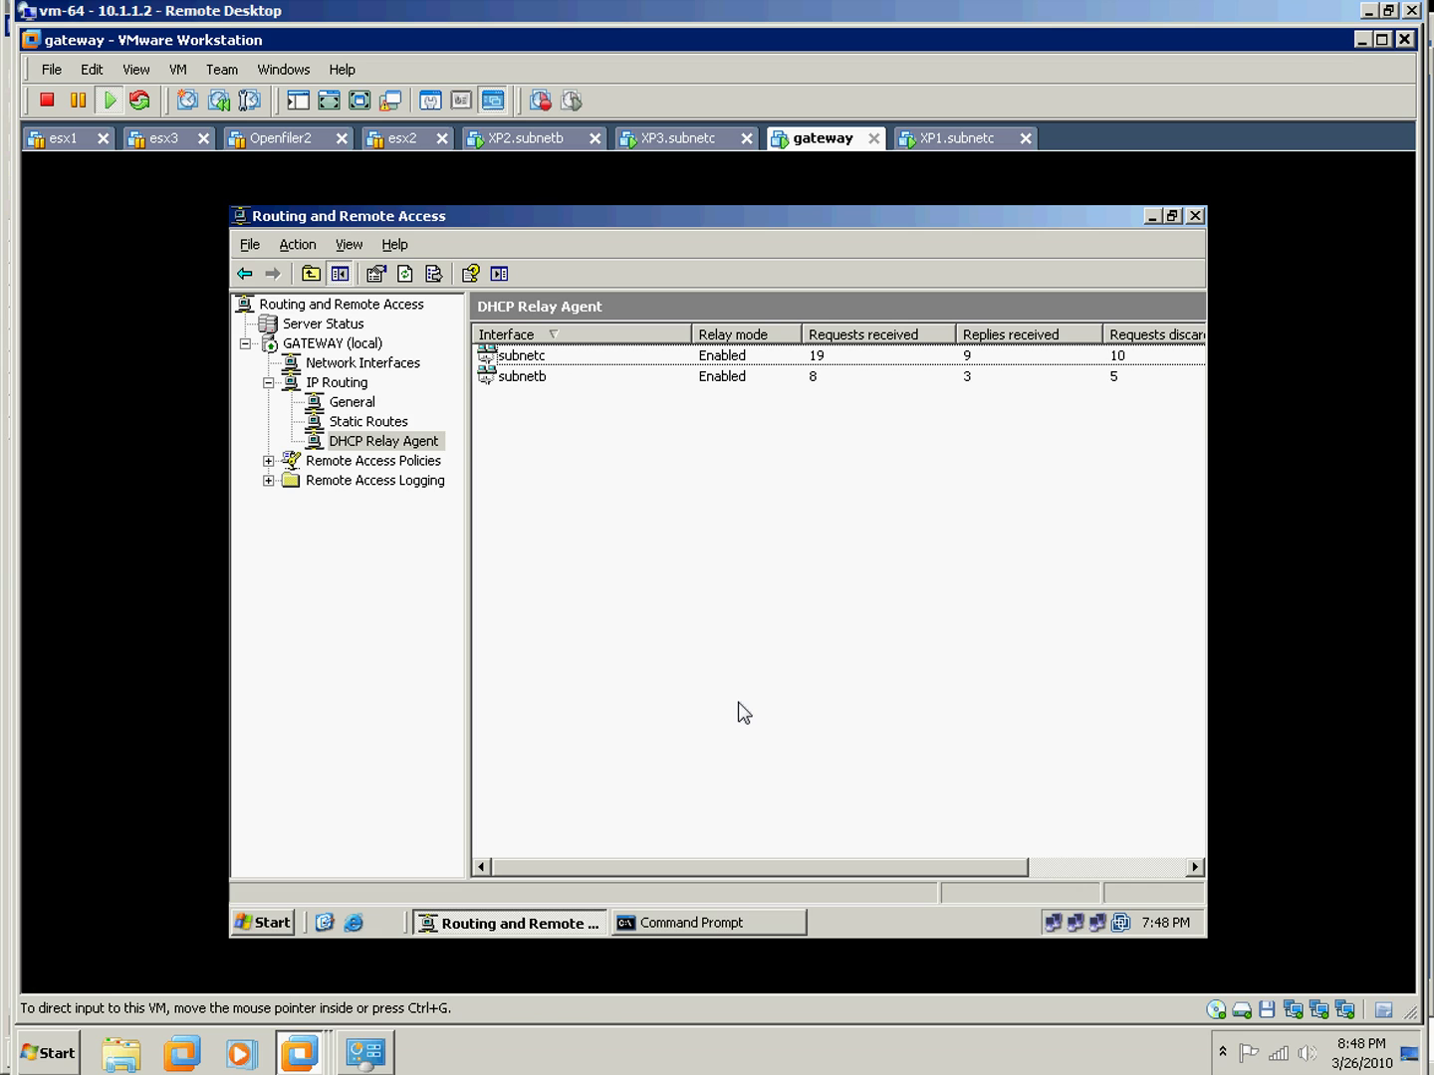
{"action": "left_click", "coordinate": [537, 143]}
{"action": "left_click", "coordinate": [674, 142]}
{"action": "left_click", "coordinate": [826, 142]}
{"action": "left_click", "coordinate": [701, 146]}
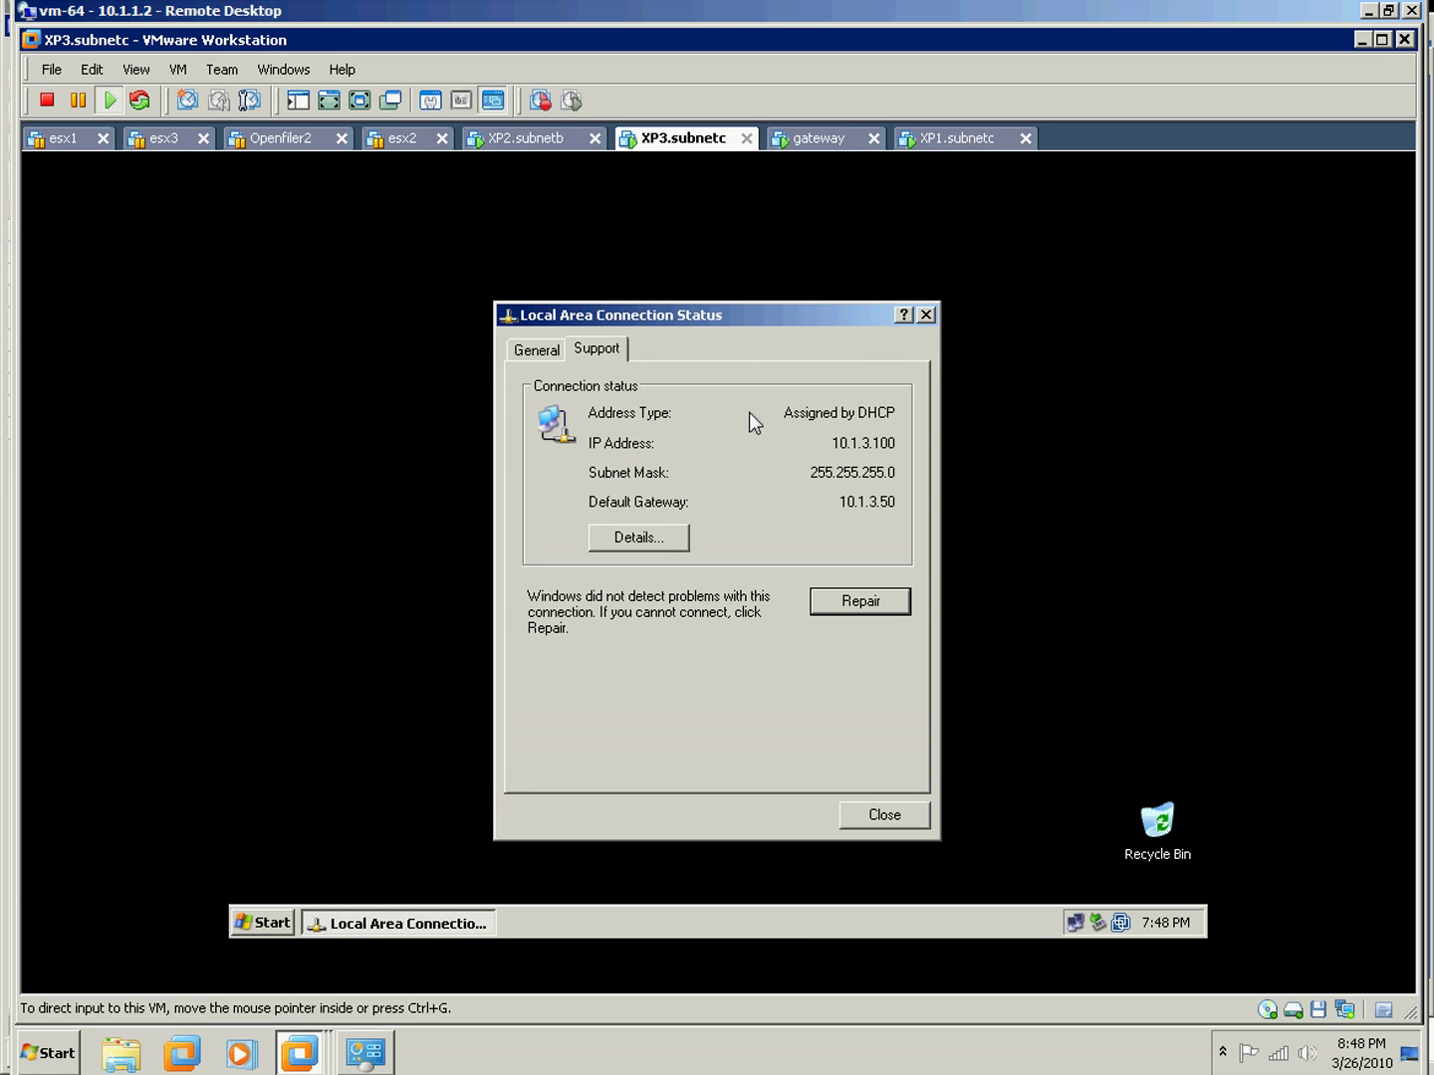
{"action": "left_click", "coordinate": [825, 149]}
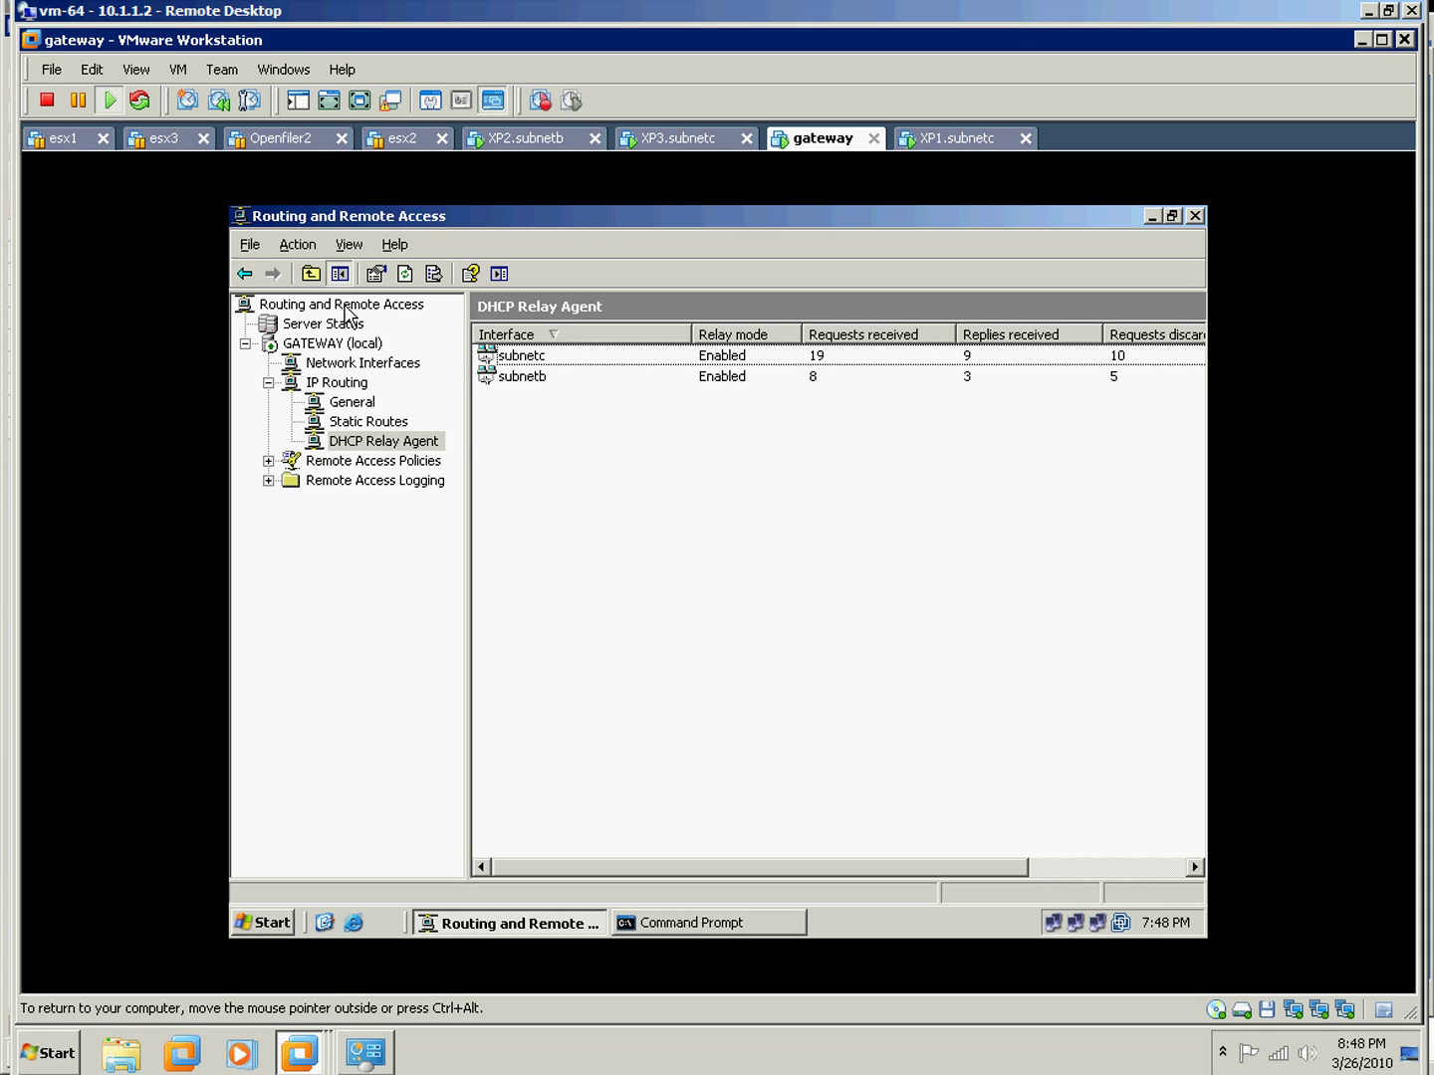
{"action": "left_click", "coordinate": [349, 305]}
{"action": "left_click", "coordinate": [365, 444]}
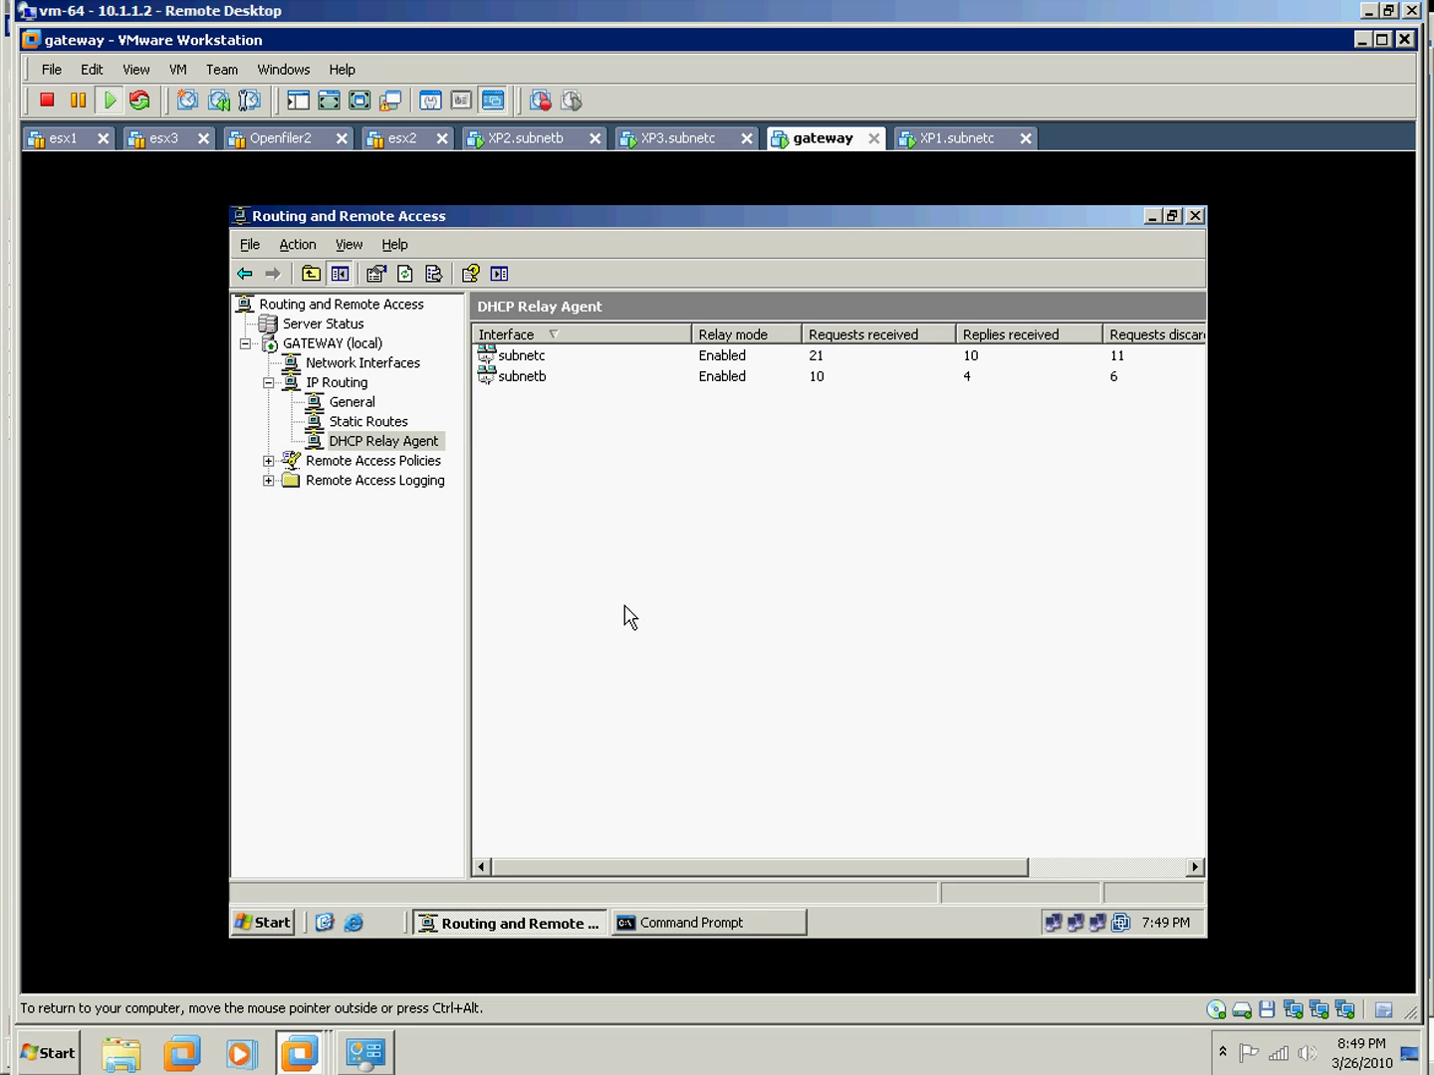
- Show the cisco-router HyperTerminal session listing VLAN 100 user and 200 printer over Visio
{"action": "key", "text": "alt+Tab"}
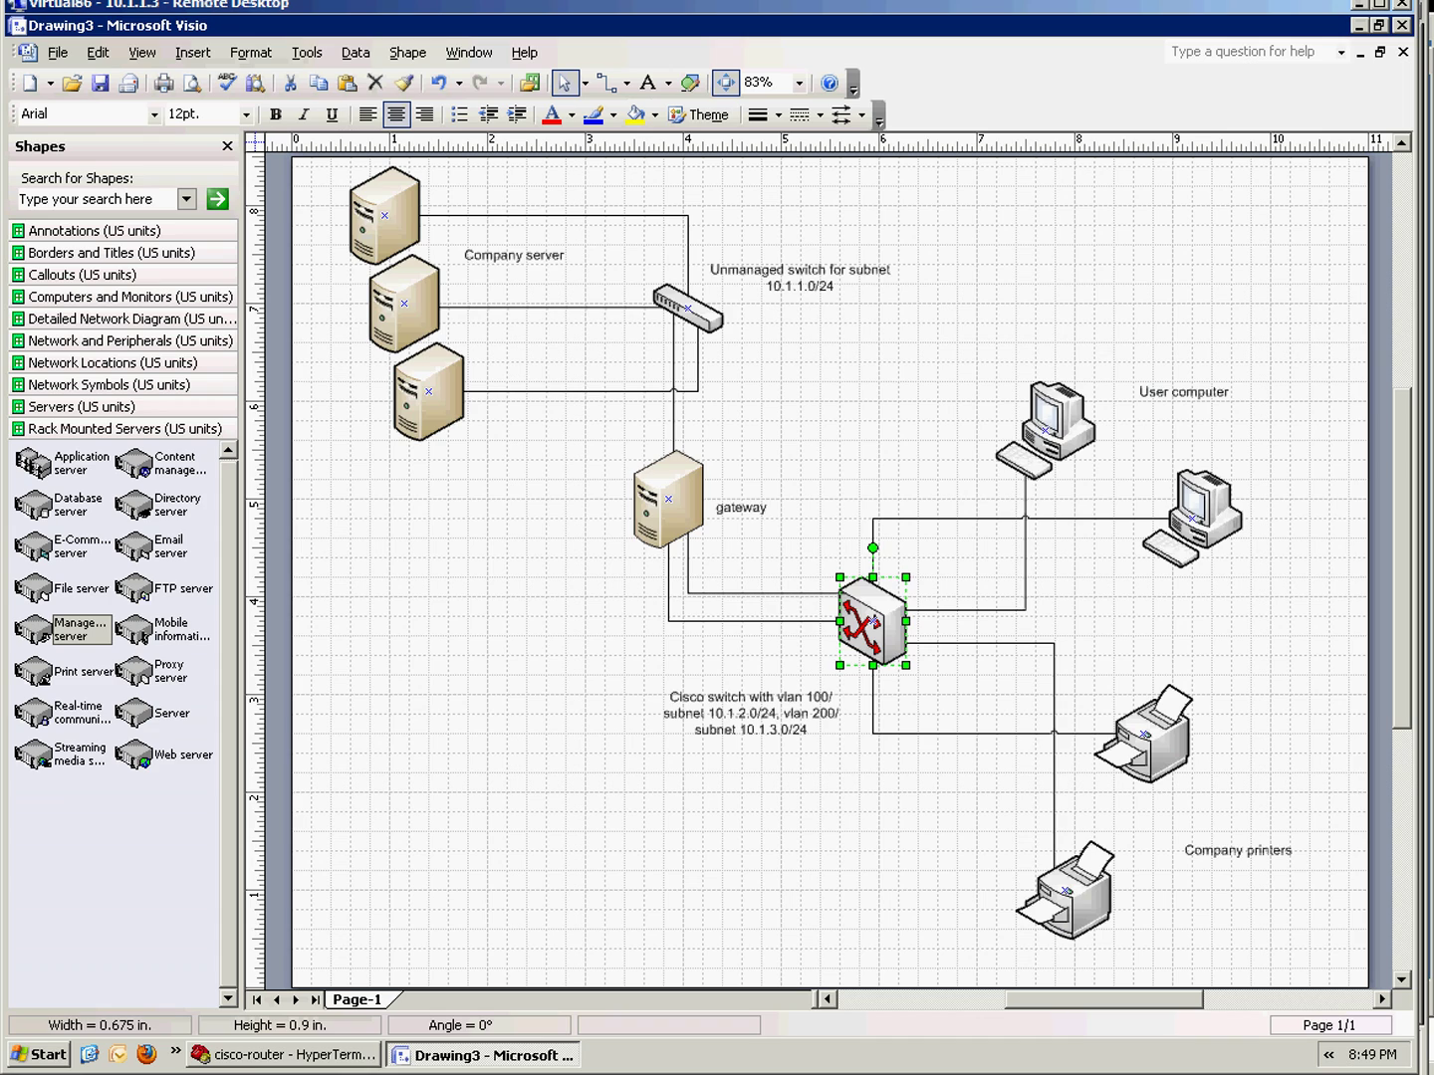
{"action": "left_click", "coordinate": [247, 1062]}
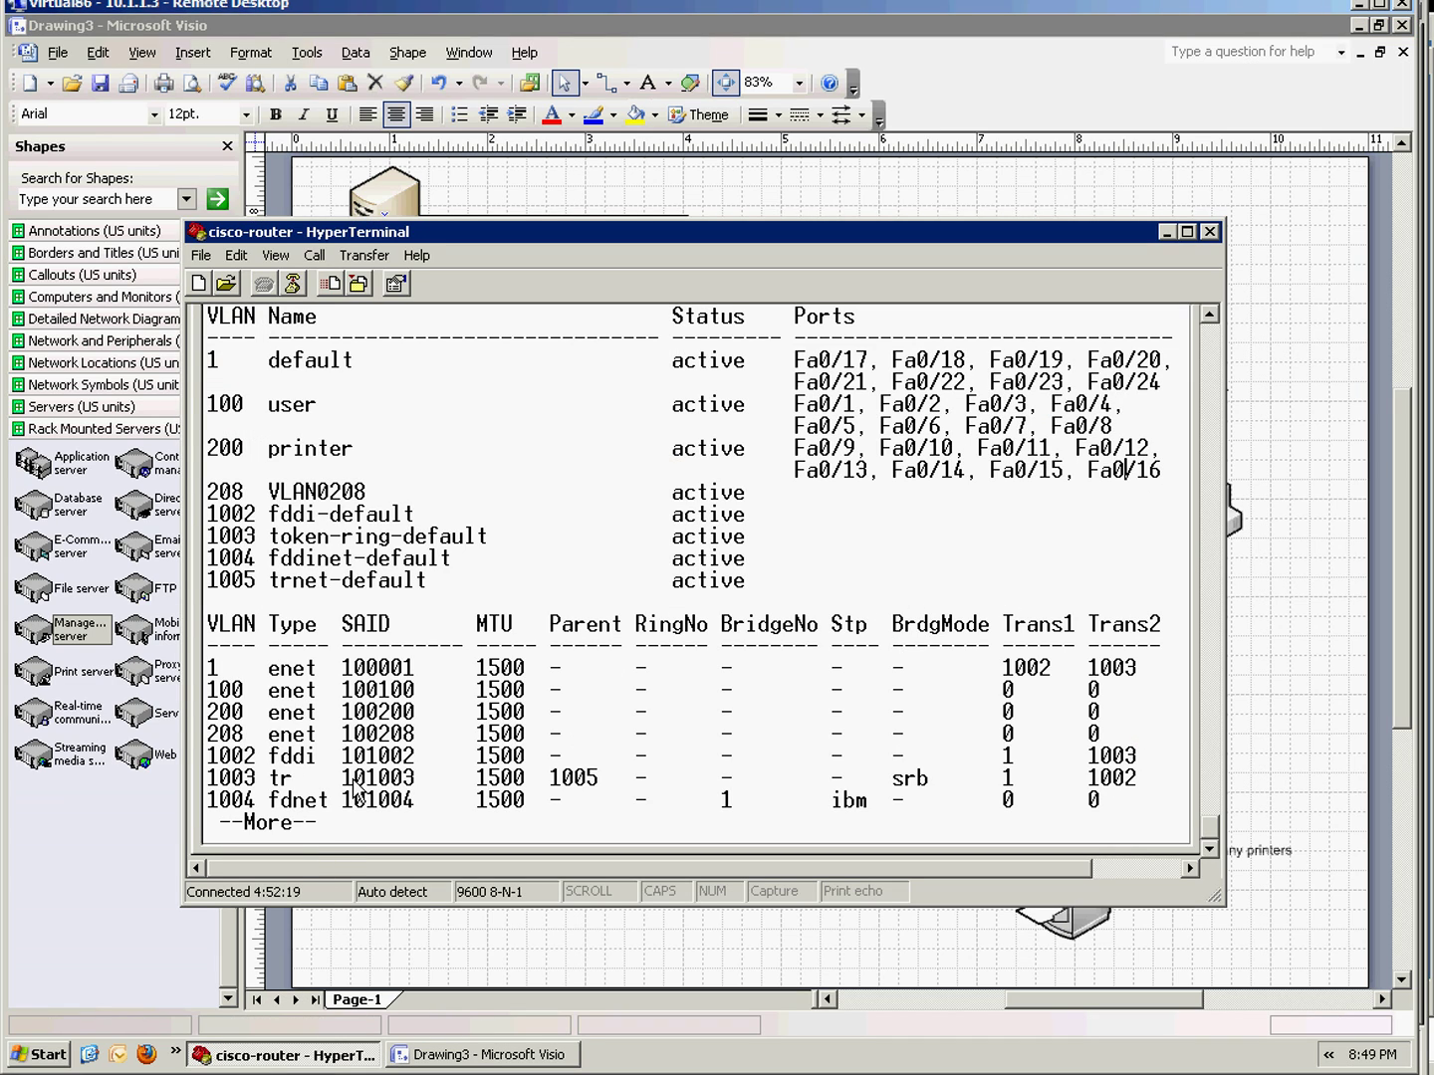